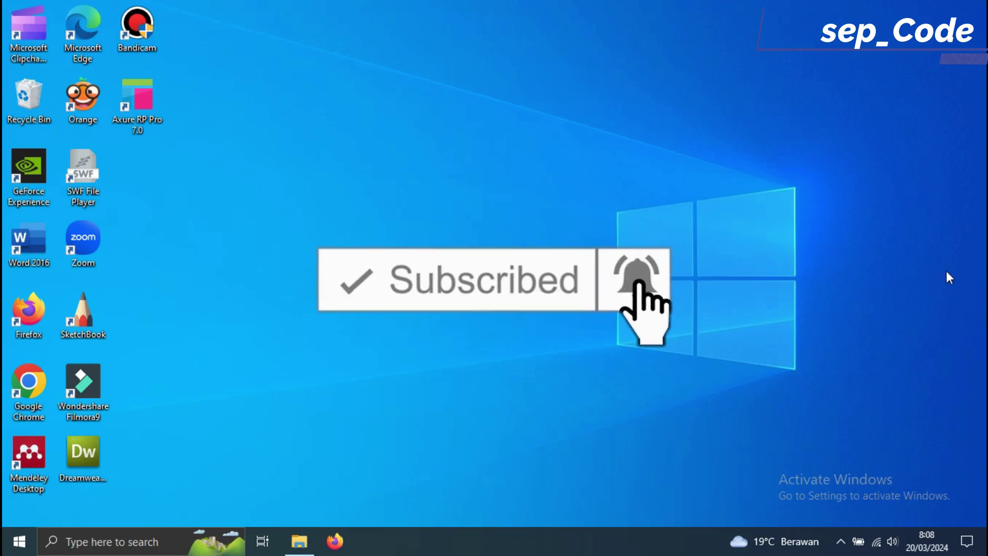
# - Refresh the desktop several times from its right-click menu
pyautogui.rightClick(542, 10)
pyautogui.click(577, 56)
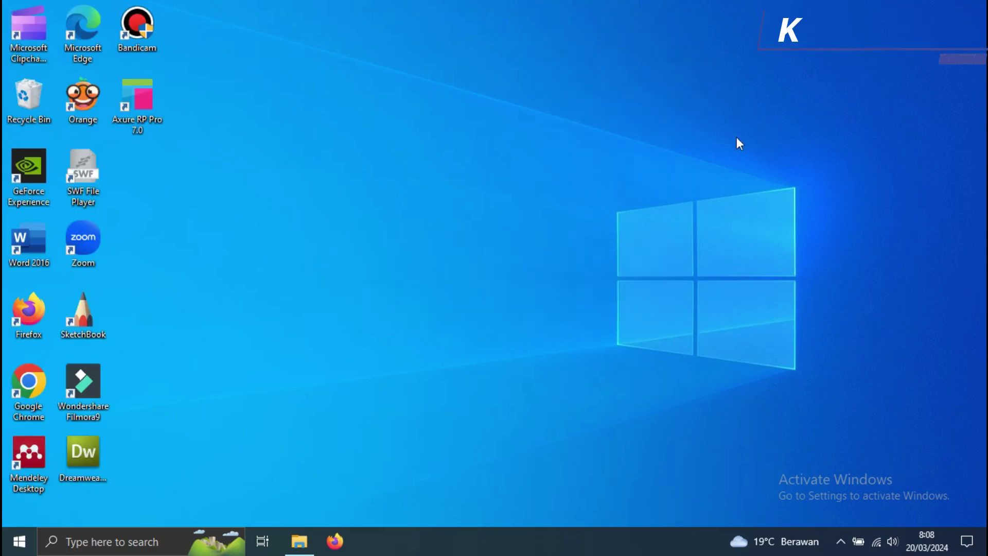
pyautogui.rightClick(767, 2)
pyautogui.click(803, 44)
pyautogui.rightClick(459, 71)
pyautogui.click(505, 118)
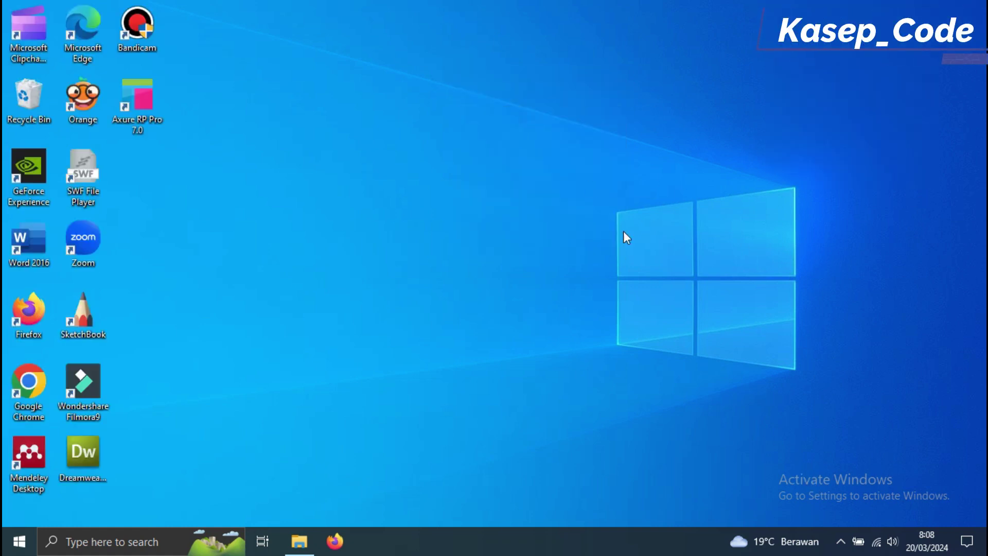
pyautogui.rightClick(496, 62)
pyautogui.click(556, 104)
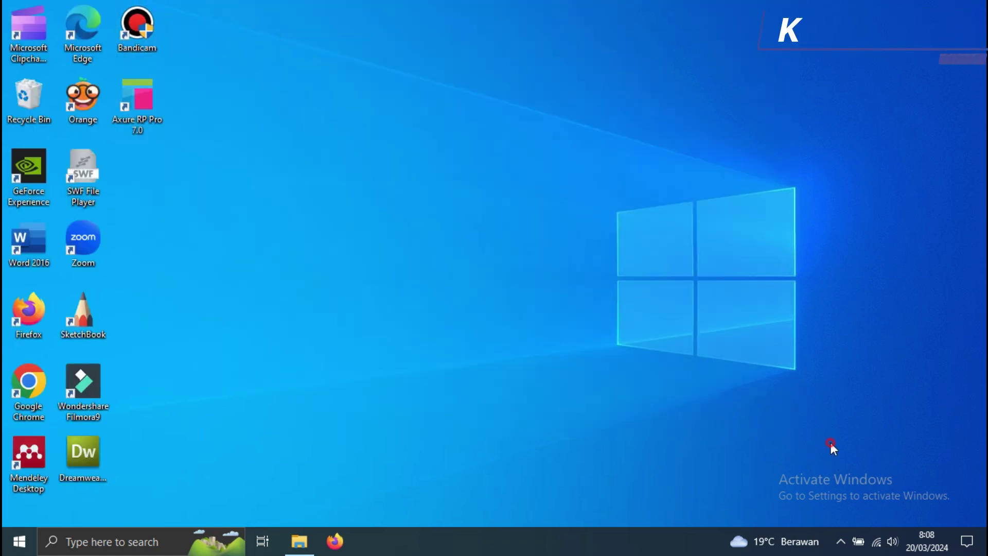
pyautogui.rightClick(737, 200)
pyautogui.click(786, 247)
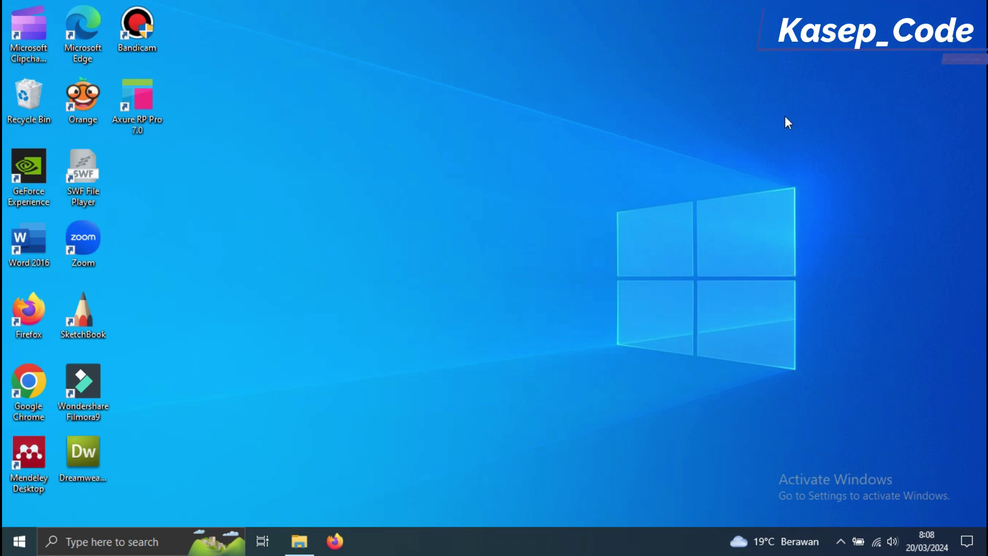
# - Extract pembayaran-spp.rar in Documents with Extract Here and select the new pembayaran-spp folder
pyautogui.click(311, 547)
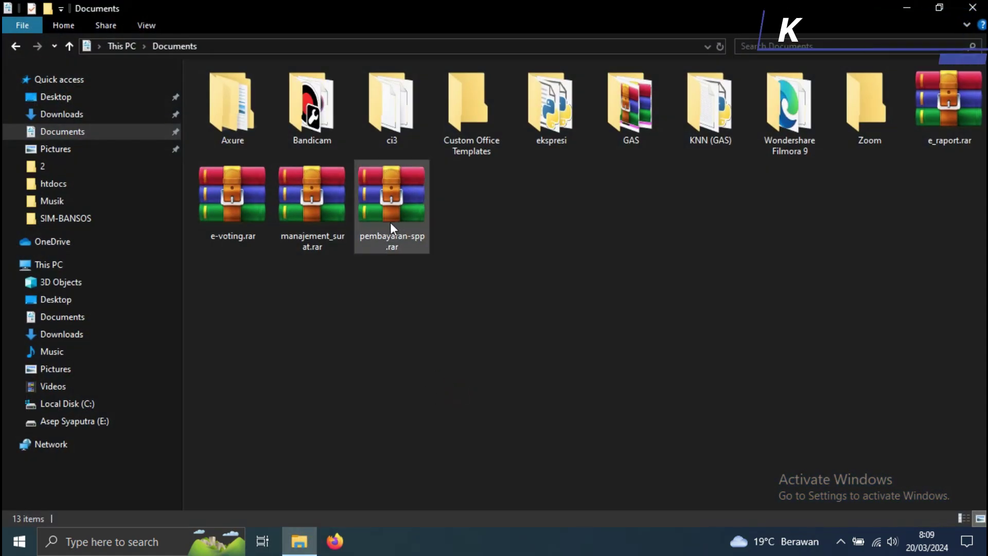
pyautogui.click(403, 216)
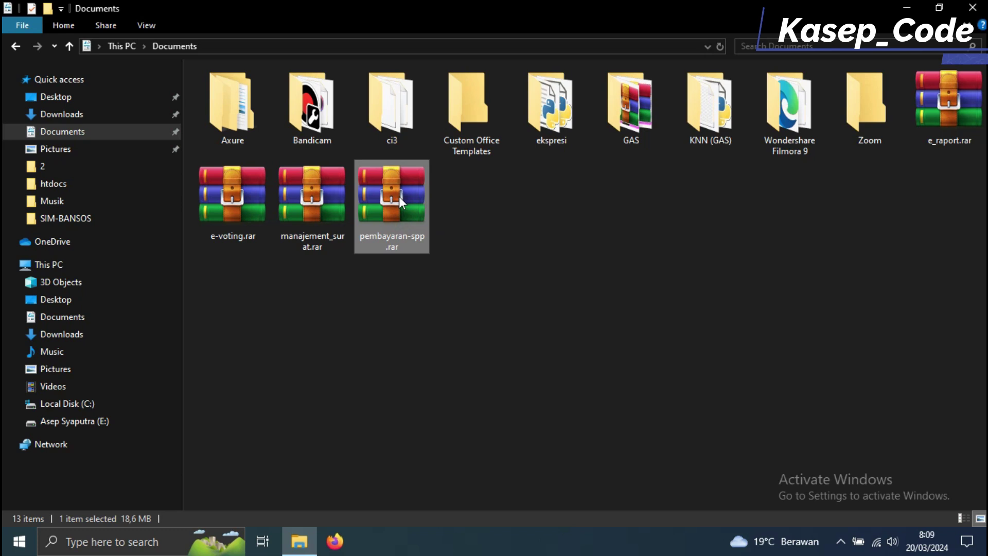
pyautogui.rightClick(400, 197)
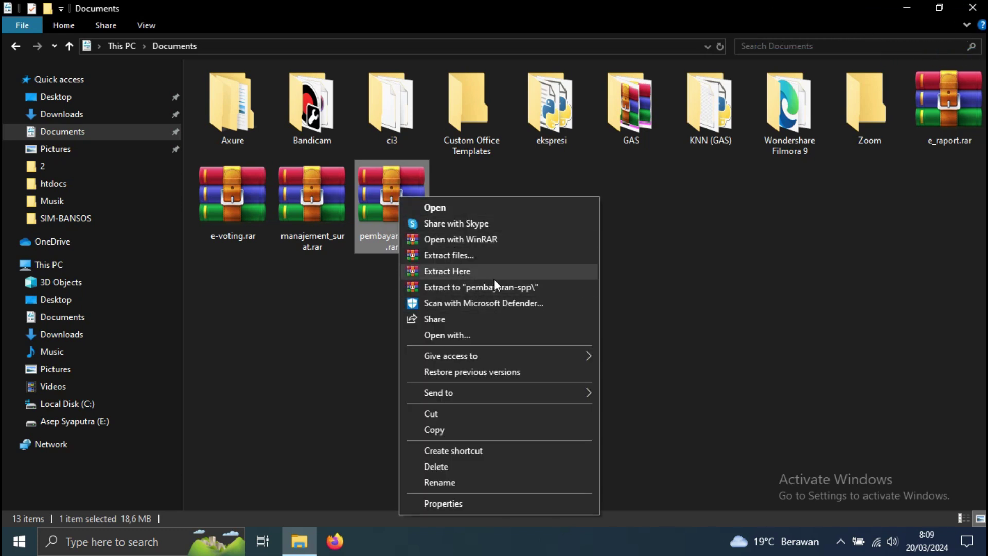
pyautogui.click(494, 277)
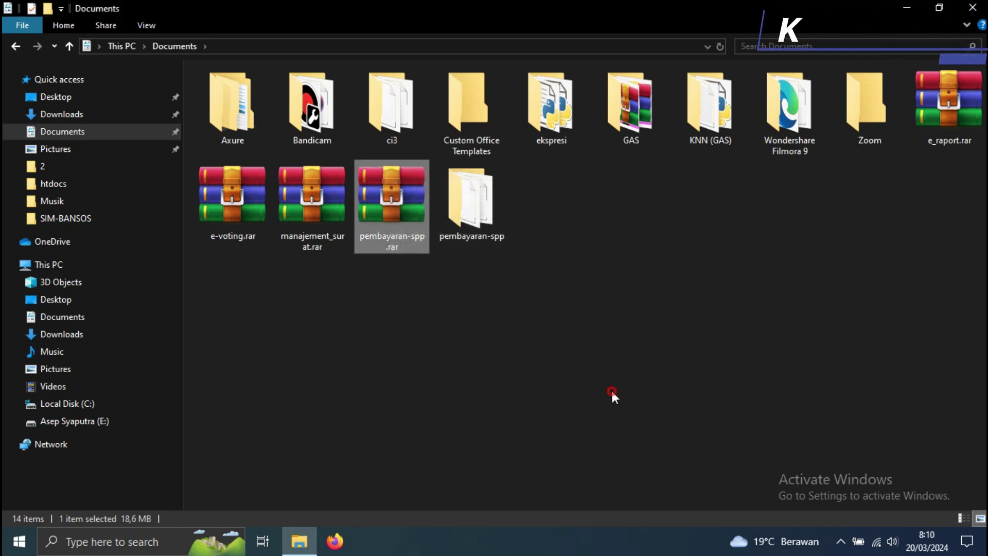
pyautogui.click(471, 211)
# - Cut pembayaran-spp from Documents, paste it into C:\xampp\htdocs, and open the project folder
pyautogui.rightClick(471, 213)
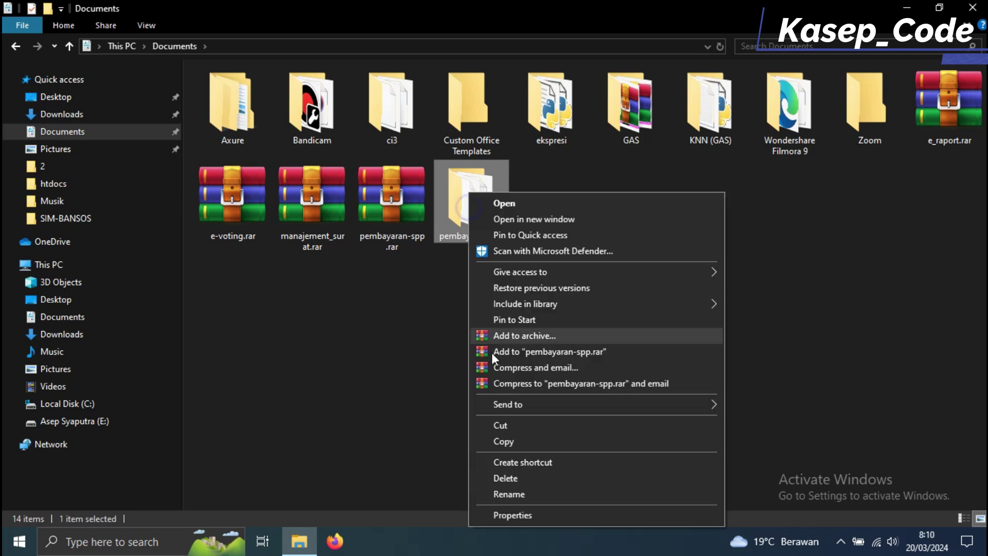
pyautogui.click(508, 431)
pyautogui.click(55, 266)
pyautogui.doubleClick(301, 209)
pyautogui.doubleClick(261, 228)
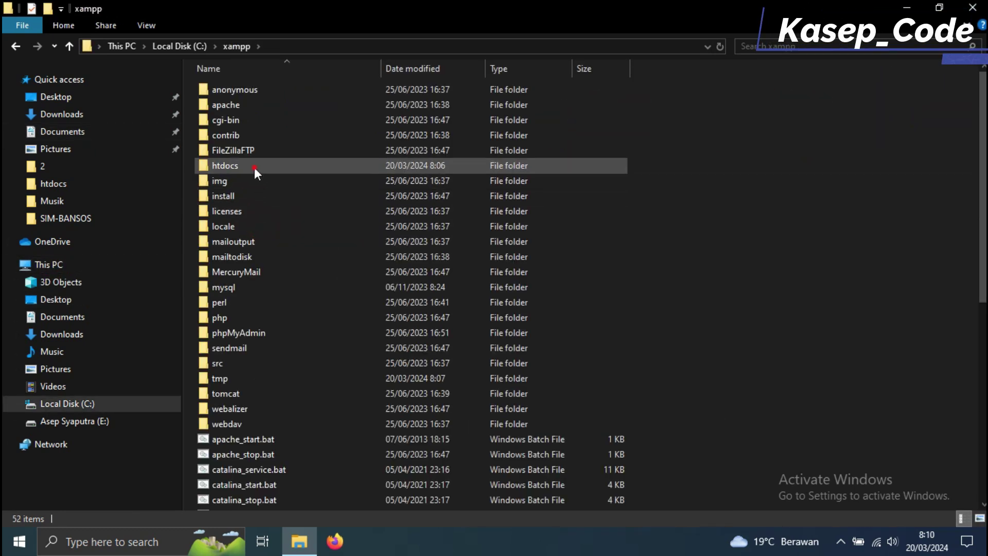
pyautogui.doubleClick(254, 166)
pyautogui.rightClick(807, 246)
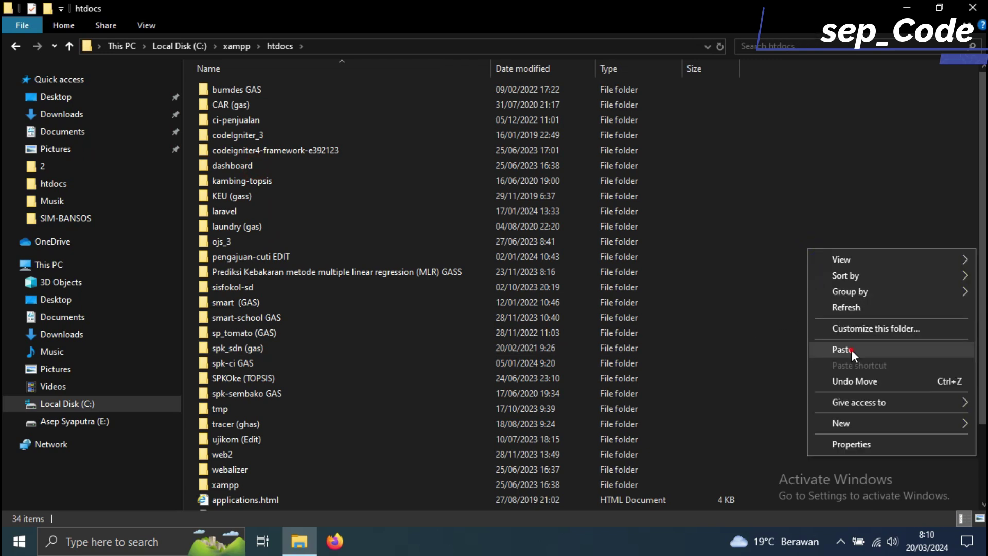
pyautogui.click(851, 350)
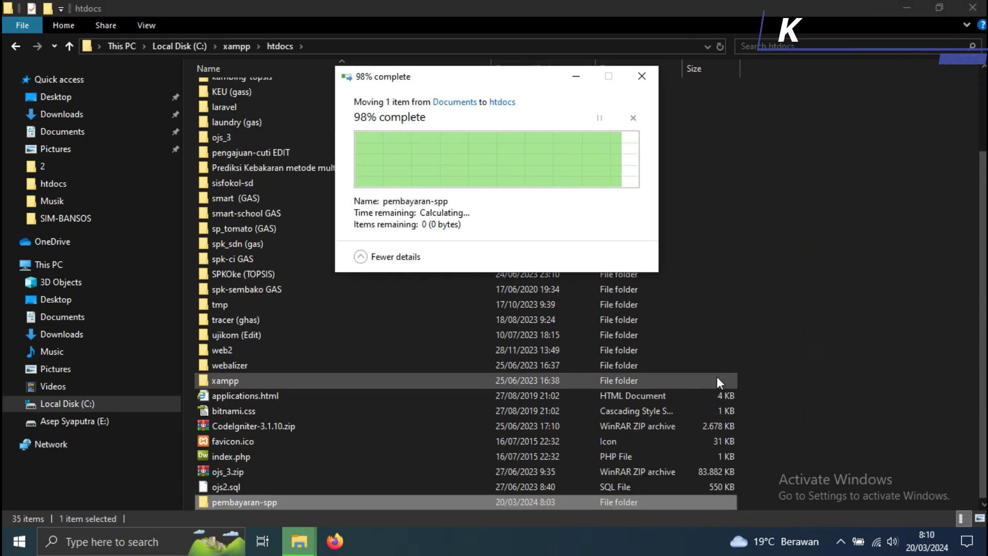
pyautogui.doubleClick(646, 504)
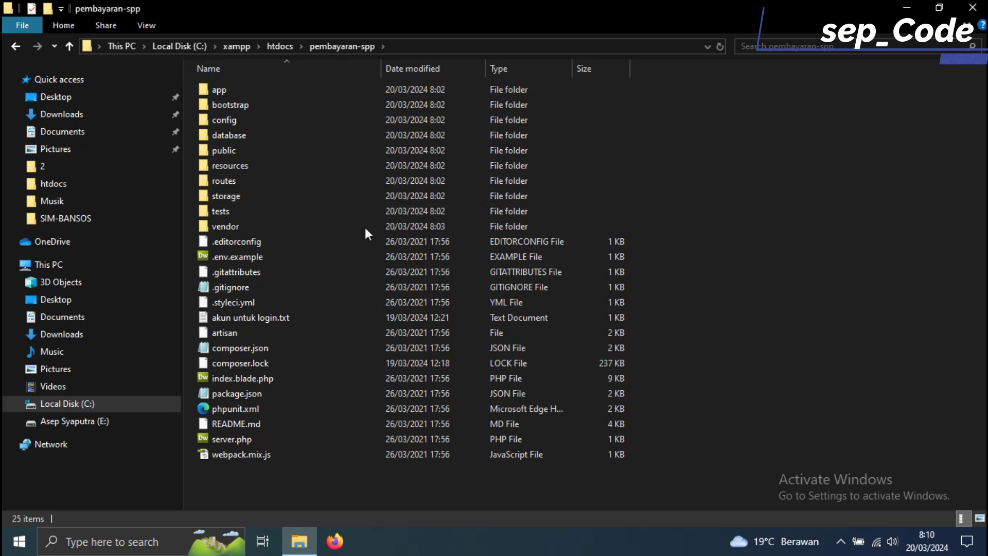
# - Launch XAMPP Control Panel from search, start Apache and MySQL, then close the panel
pyautogui.click(168, 551)
pyautogui.write('xa')
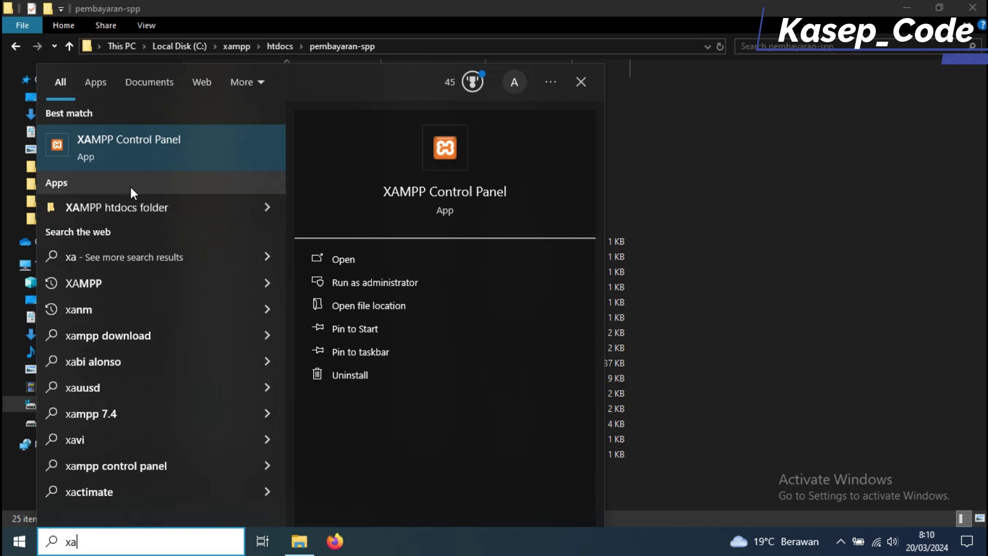
pyautogui.click(143, 159)
pyautogui.click(250, 82)
pyautogui.click(254, 101)
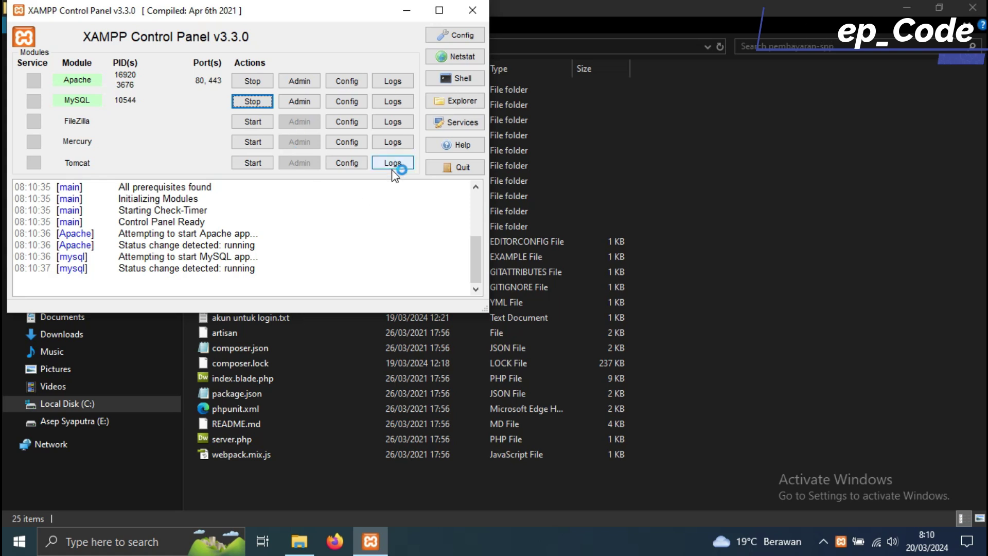
pyautogui.click(473, 10)
# - Open a command window in the project folder by entering cmd in Explorer's address bar
pyautogui.click(420, 47)
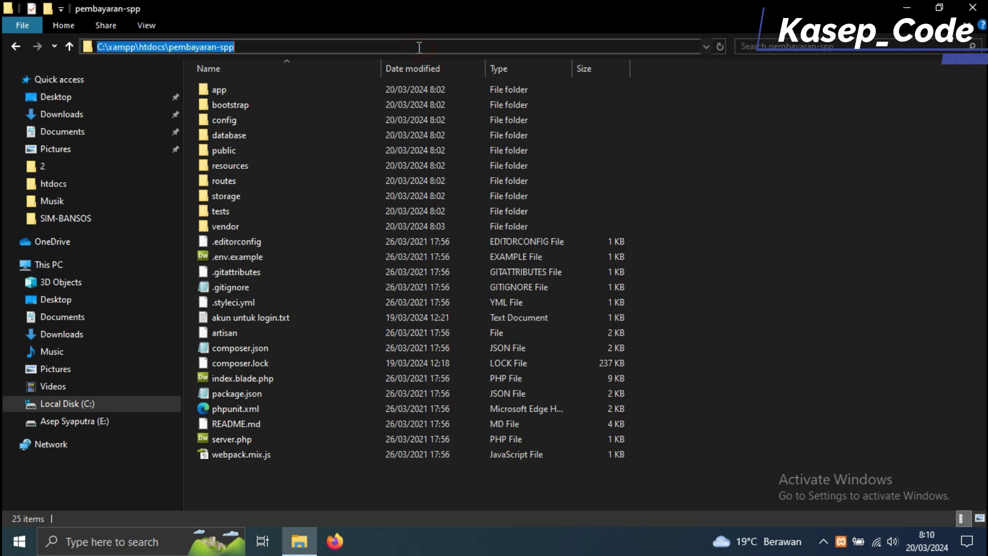
pyautogui.write('cmd')
pyautogui.press('Return')
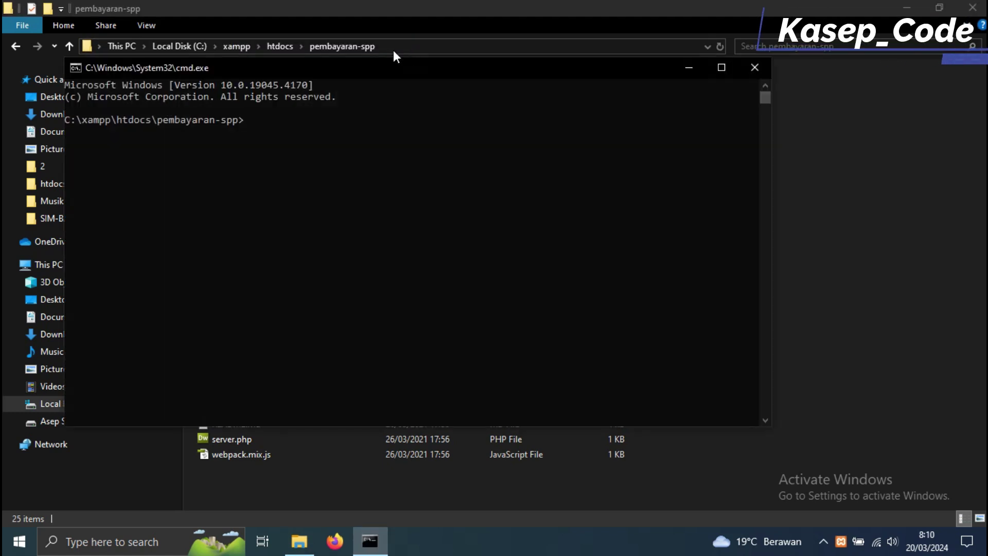
pyautogui.moveTo(594, 79); pyautogui.dragTo(719, 120)
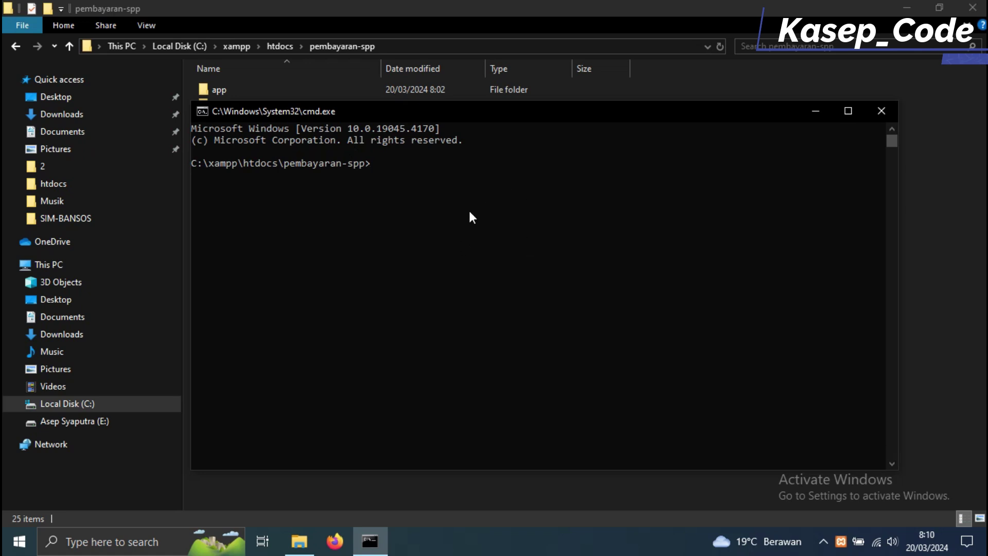
# - In a second Command Prompt, cd from C:\ into xampp\htdocs\pembayaran-spp, then close it
pyautogui.click(155, 539)
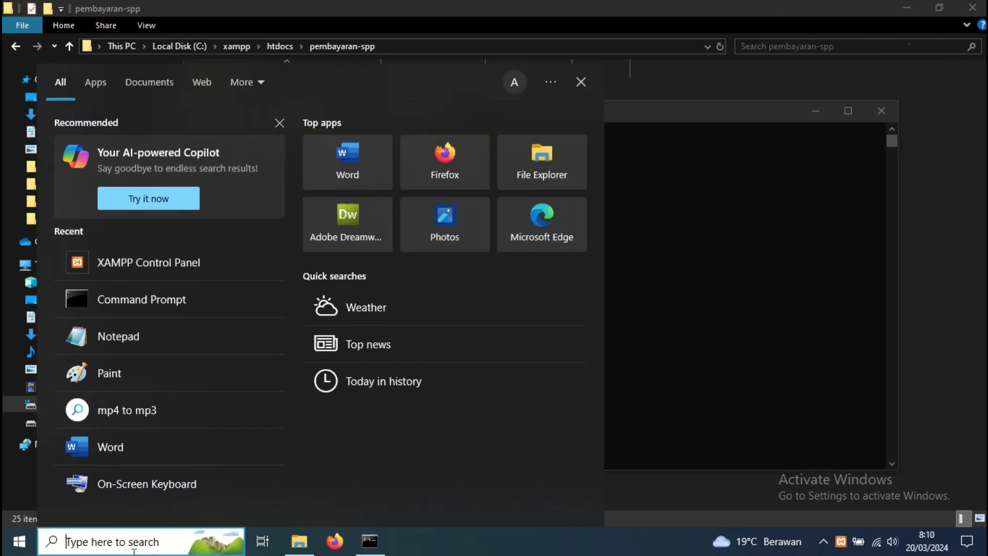
pyautogui.write('cmd')
pyautogui.press('Return')
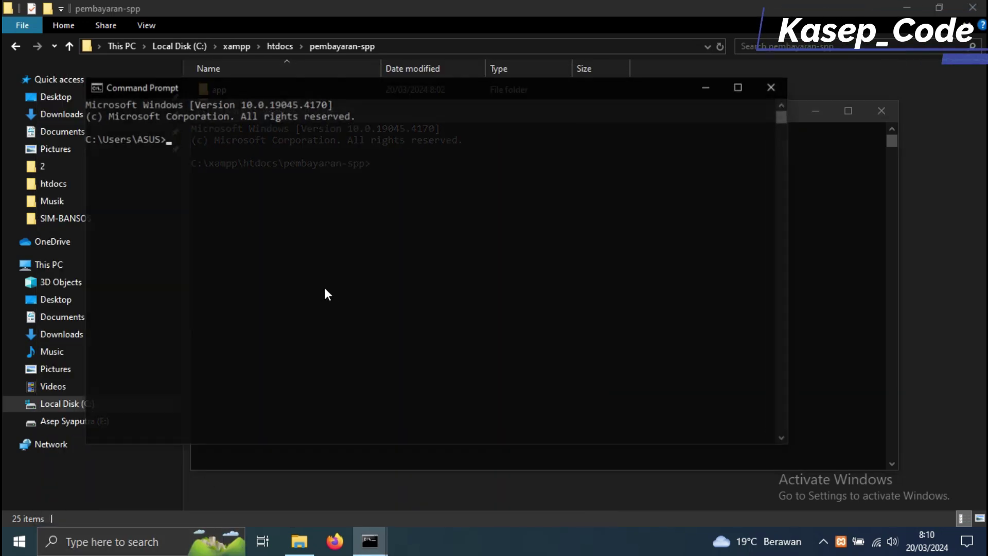
pyautogui.moveTo(338, 86); pyautogui.dragTo(554, 278)
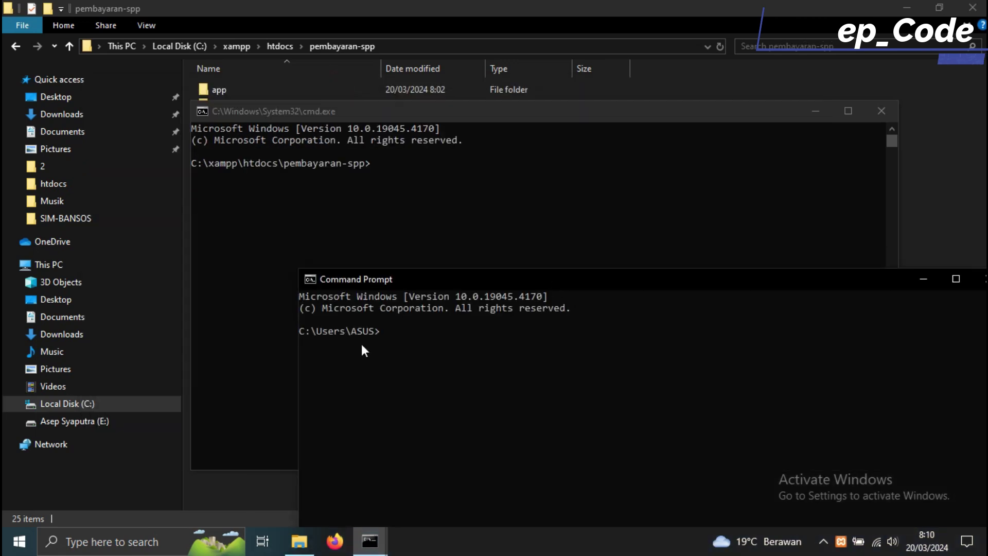
pyautogui.moveTo(488, 285); pyautogui.dragTo(419, 287)
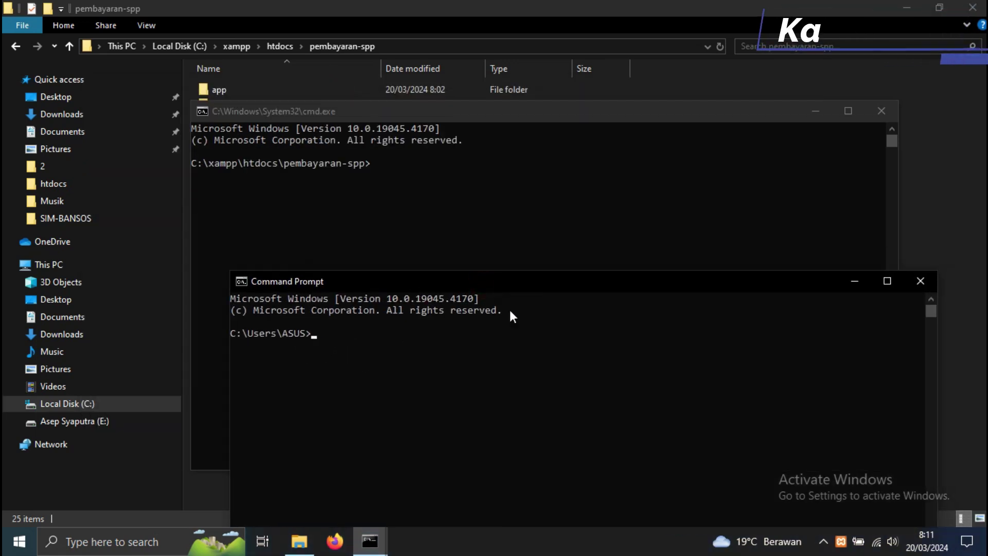
pyautogui.write('cd..')
pyautogui.press('Return')
pyautogui.write('cd..')
pyautogui.press('Return')
pyautogui.write('cd ')
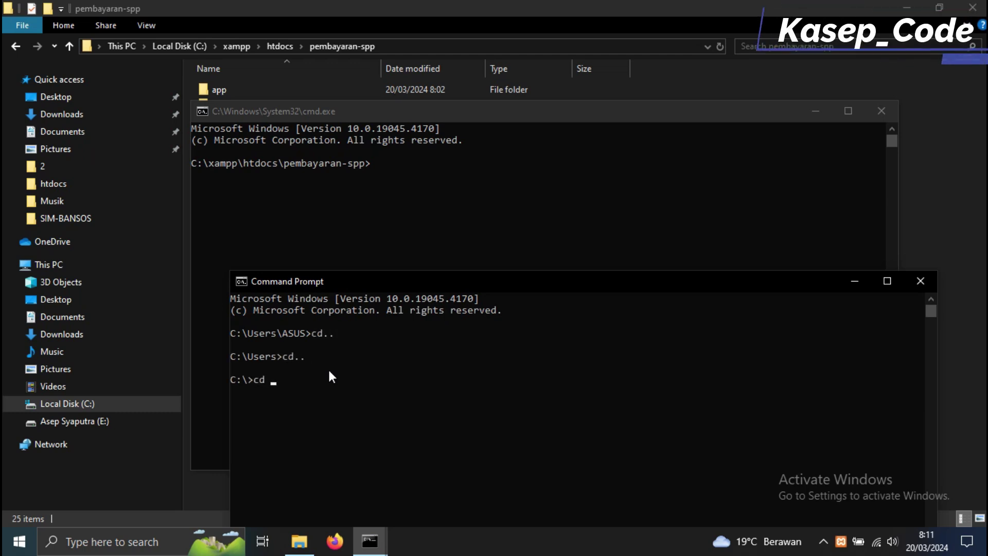
pyautogui.write('xampp\\htdocs\\pembayar')
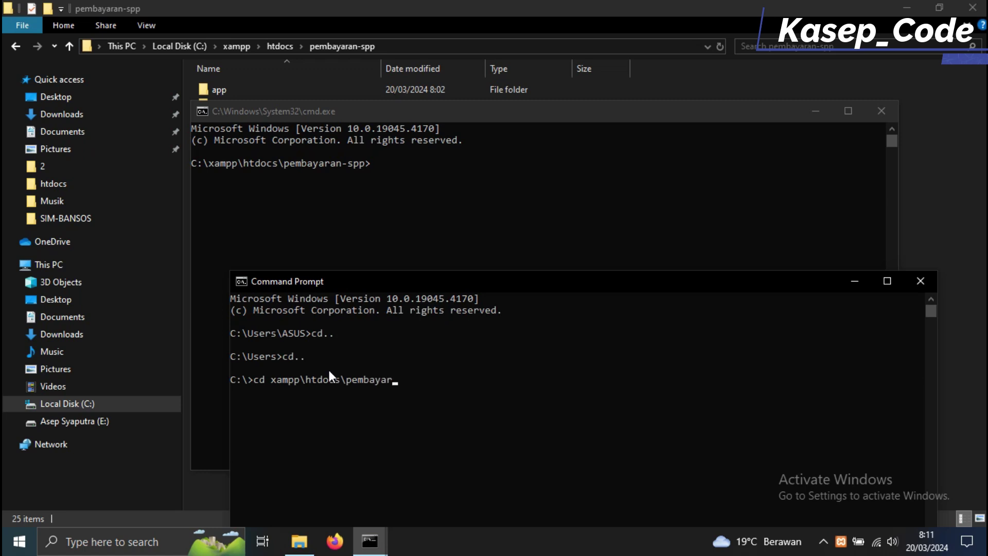
pyautogui.write('an-spp')
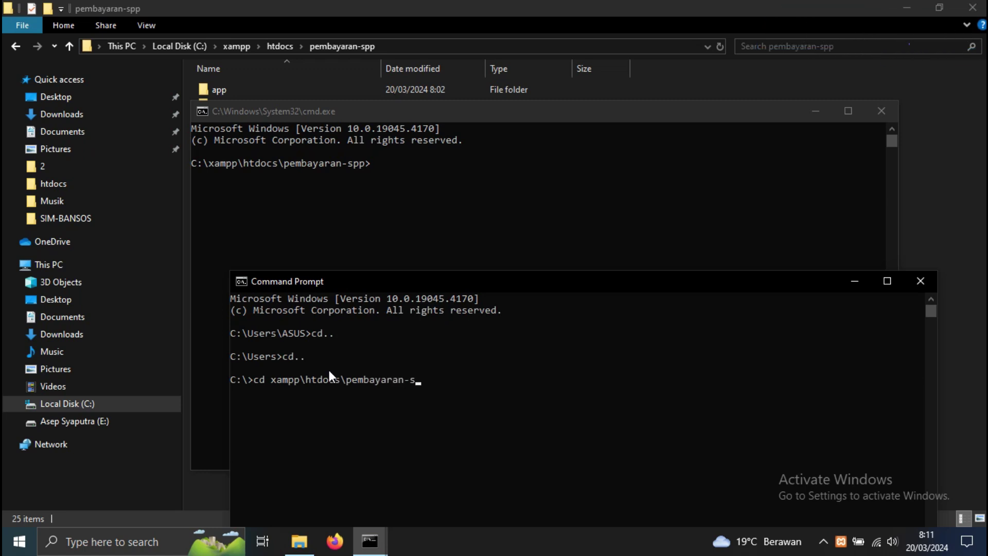
pyautogui.press('Return')
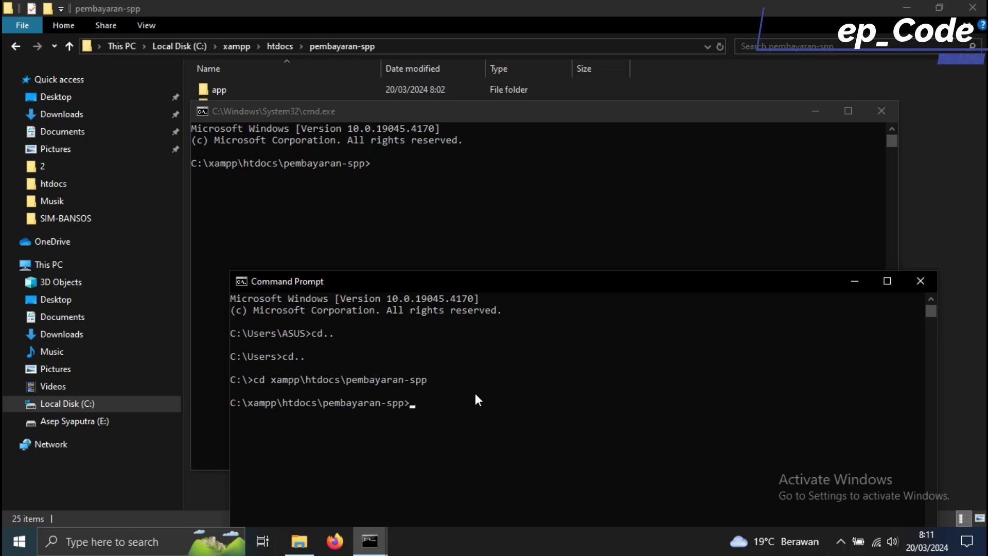
pyautogui.click(921, 281)
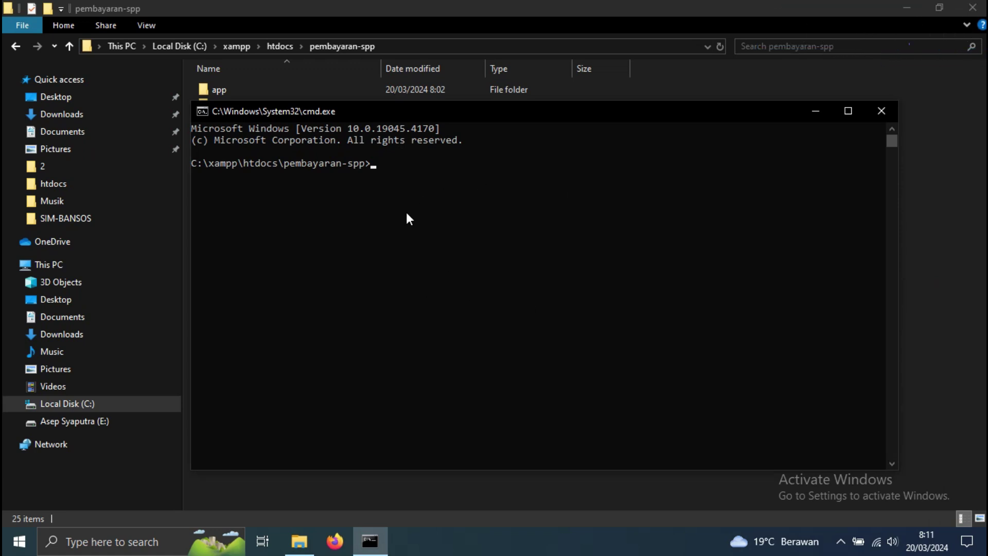
# - Run composer update in pembayaran-spp, upgrading mockery/mockery from 1.6.9 to 1.6.10
pyautogui.write('composer u')
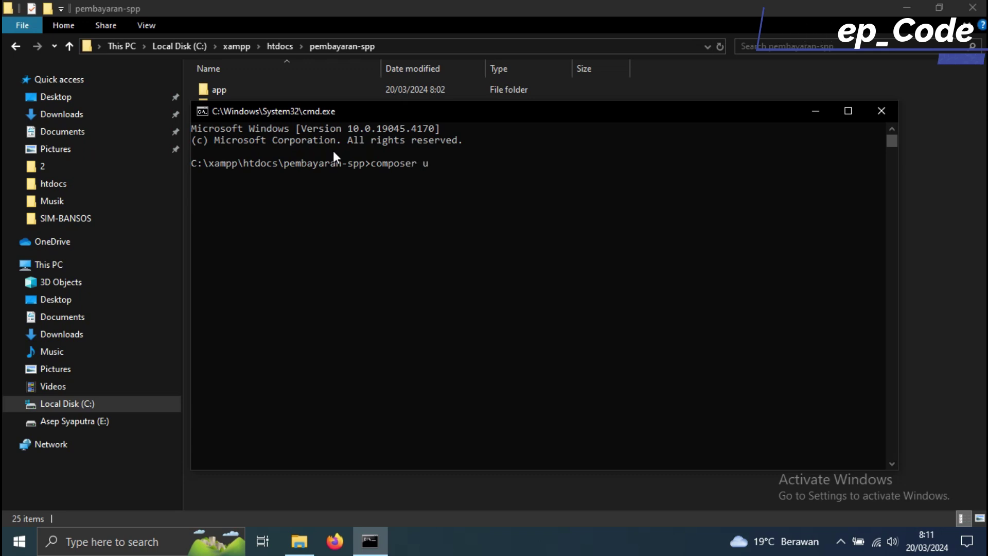
pyautogui.write('pdate')
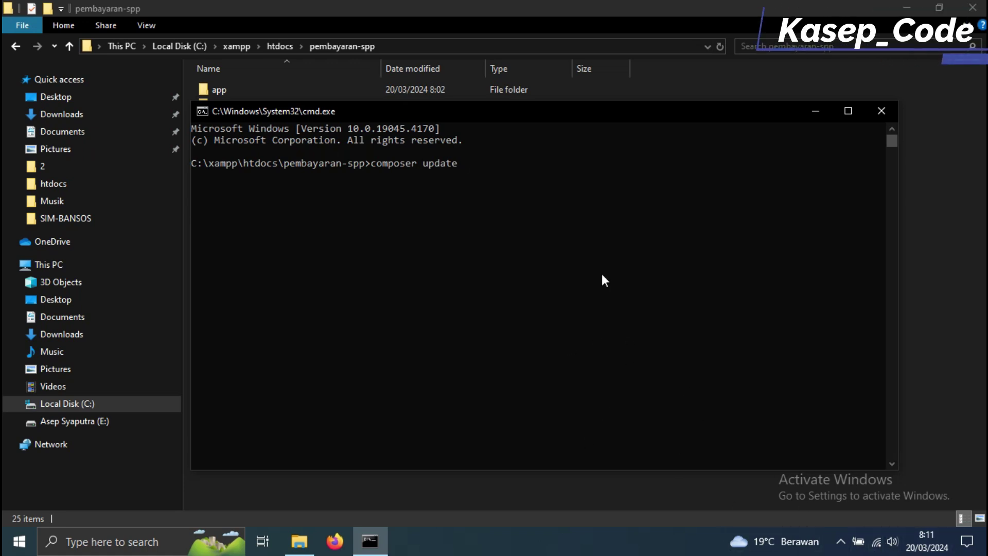
pyautogui.press('Return')
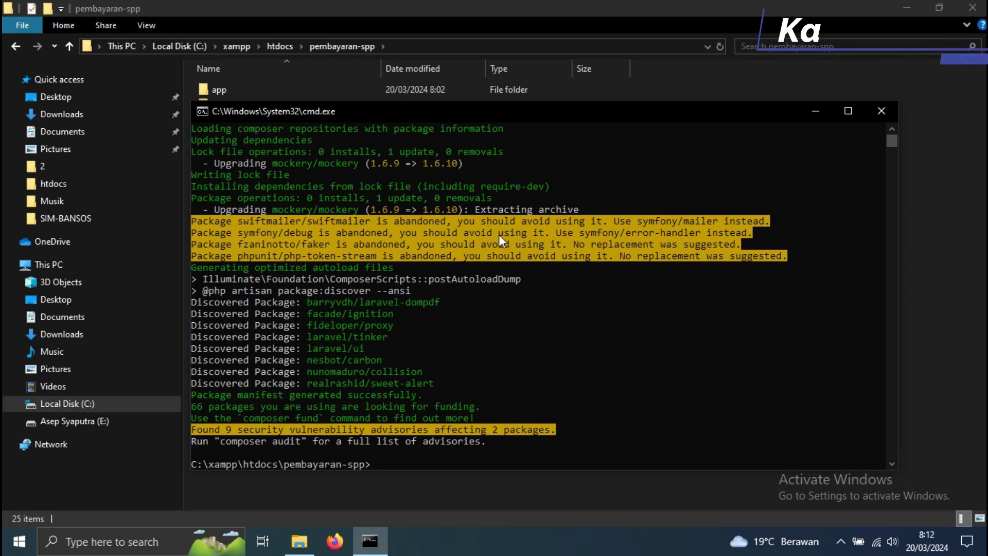
pyautogui.scroll(-1, 529, 276)
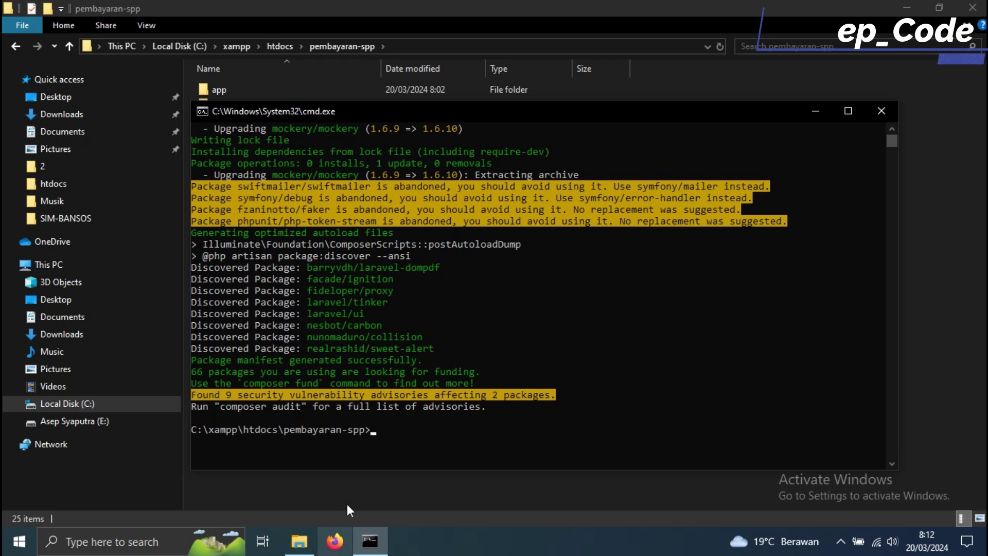
# - Open the browser from the desktop and load phpMyAdmin on localhost
pyautogui.click(816, 112)
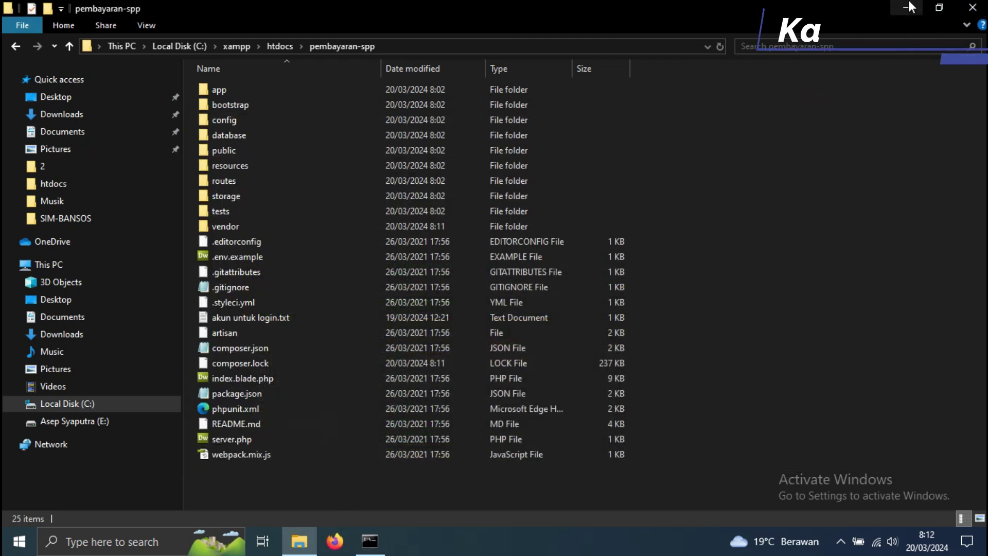
pyautogui.click(906, 7)
pyautogui.doubleClick(29, 321)
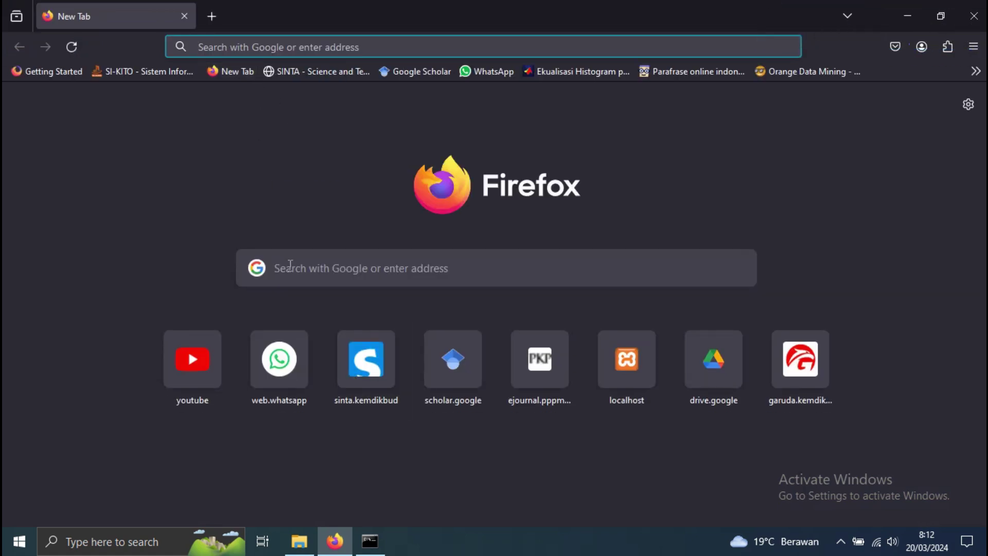
pyautogui.write('lo')
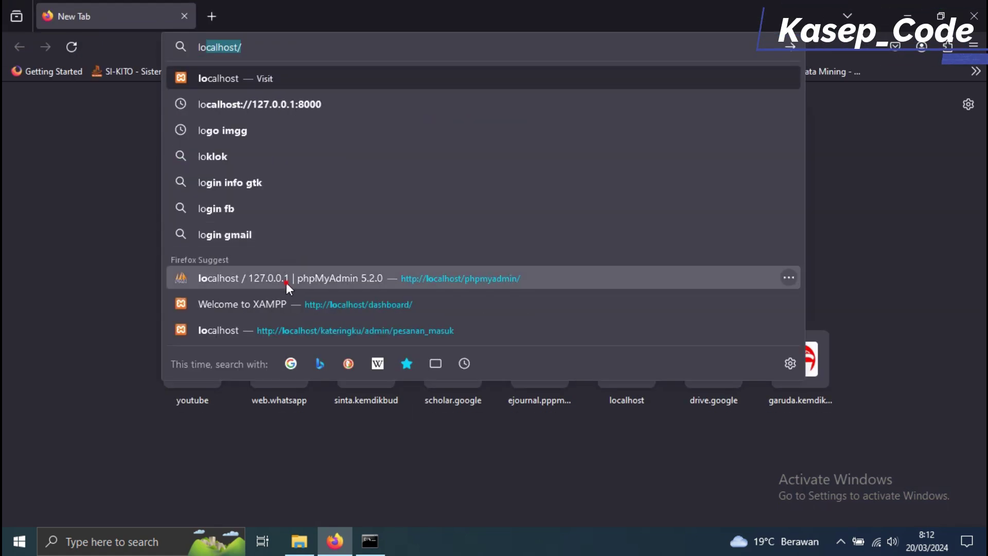
pyautogui.click(287, 282)
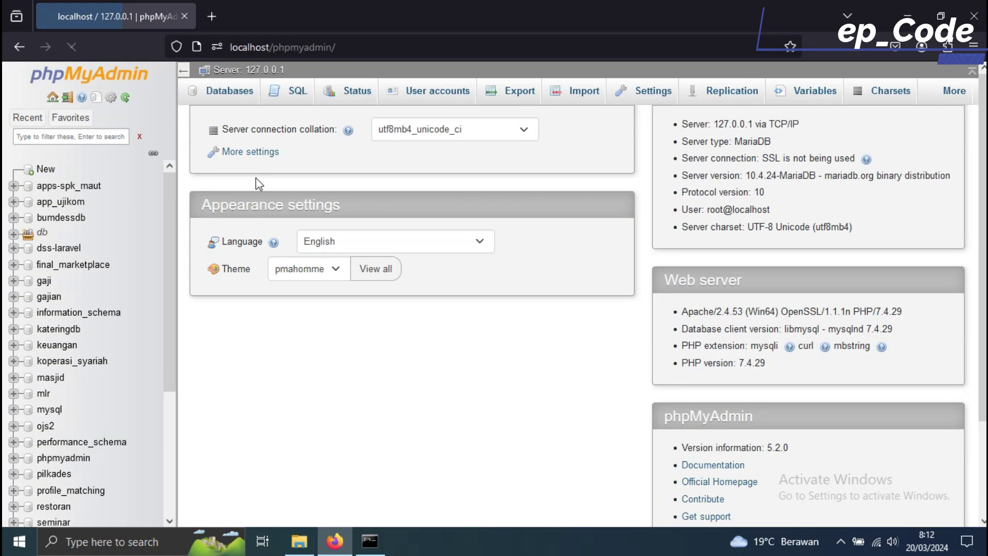
# - Create a database named spp-bayar from the Databases page
pyautogui.click(232, 95)
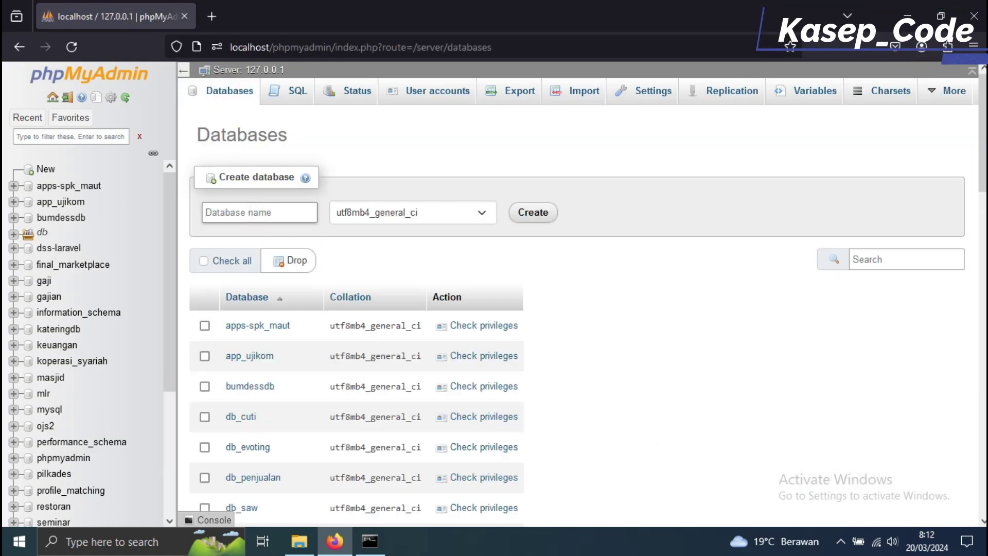
pyautogui.write('spp-bayar')
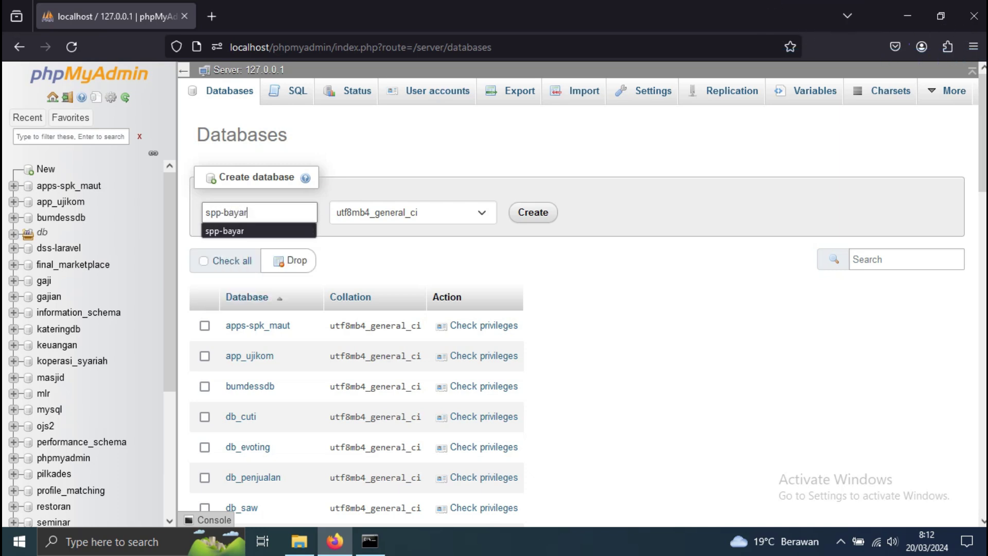
pyautogui.click(533, 212)
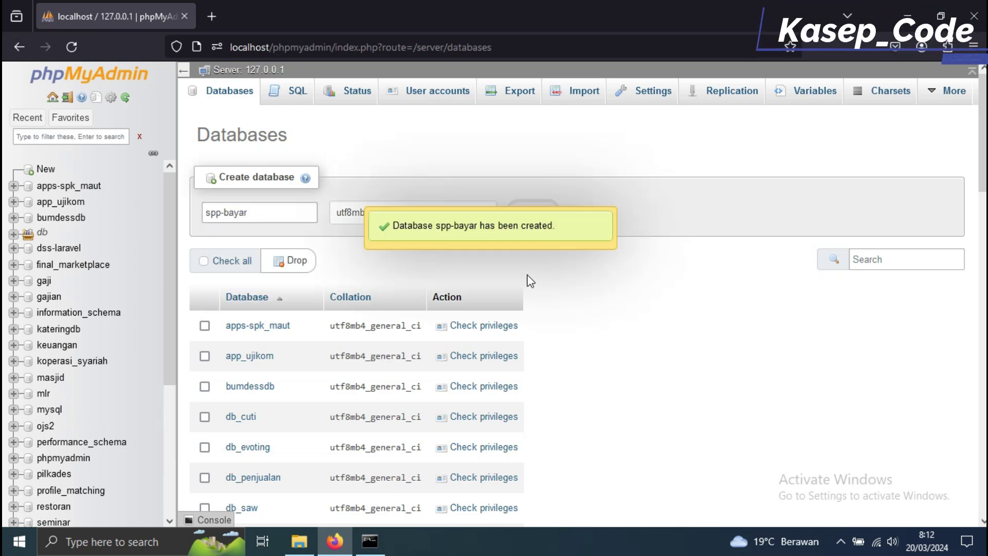
pyautogui.click(301, 546)
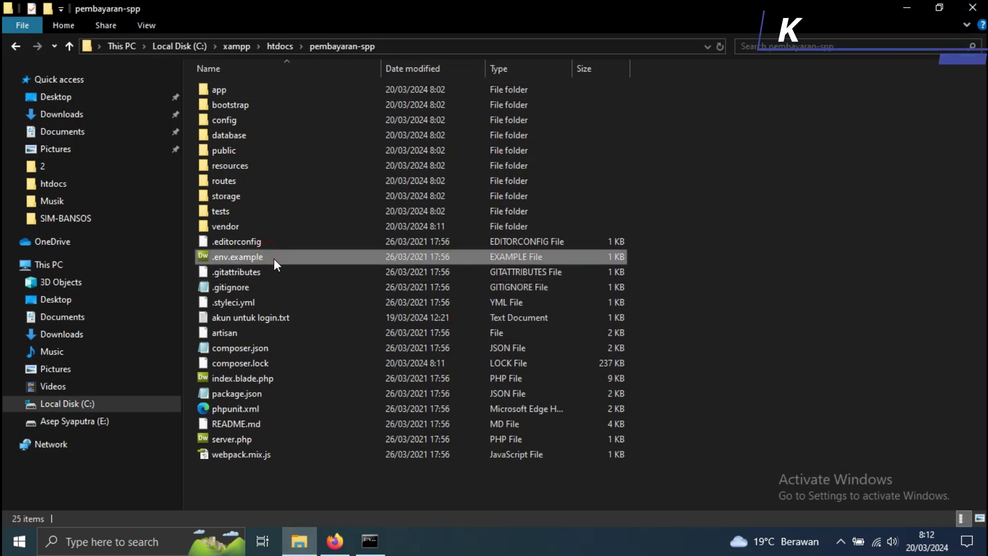
# - Duplicate .env.example and rename the copy to .env, accepting the extension change
pyautogui.click(274, 258)
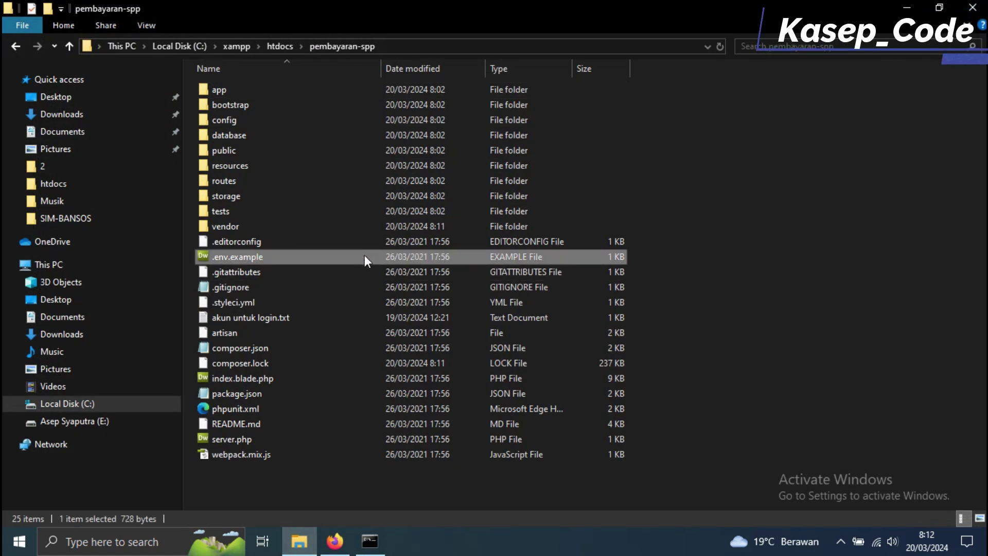
pyautogui.hotkey('ctrl', 'c')
pyautogui.hotkey('ctrl', 'v')
pyautogui.rightClick(289, 258)
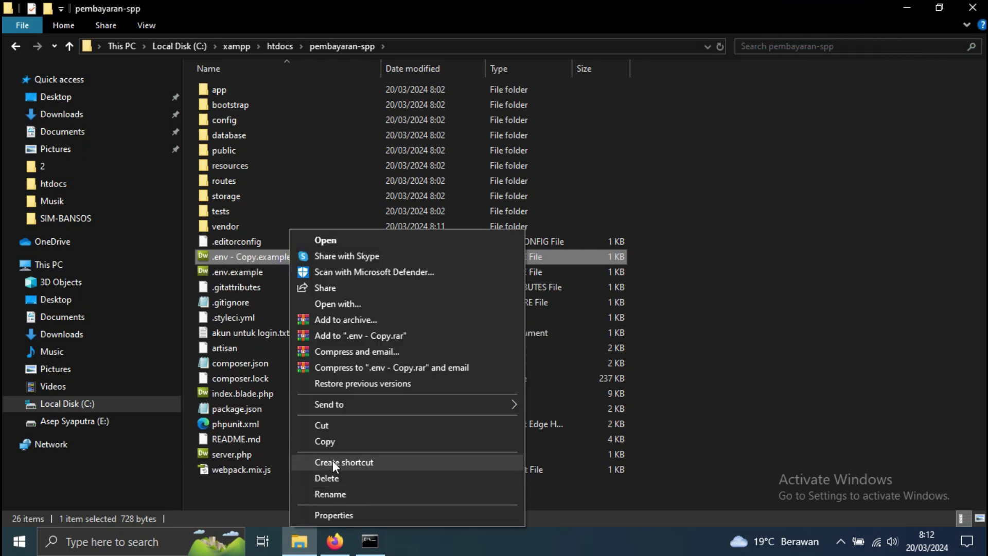
pyautogui.click(330, 494)
pyautogui.moveTo(294, 257); pyautogui.dragTo(230, 257)
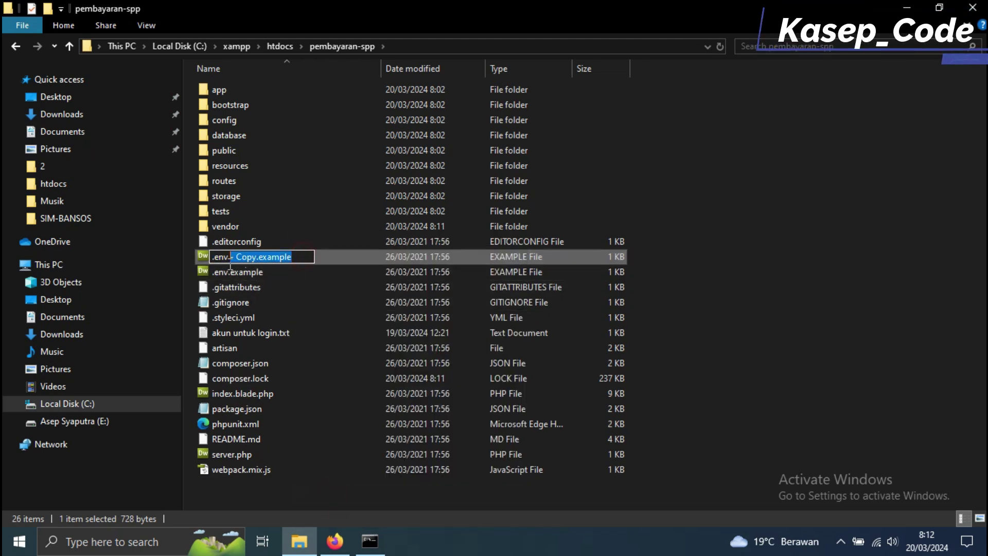
pyautogui.press('BackSpace')
pyautogui.press('Return')
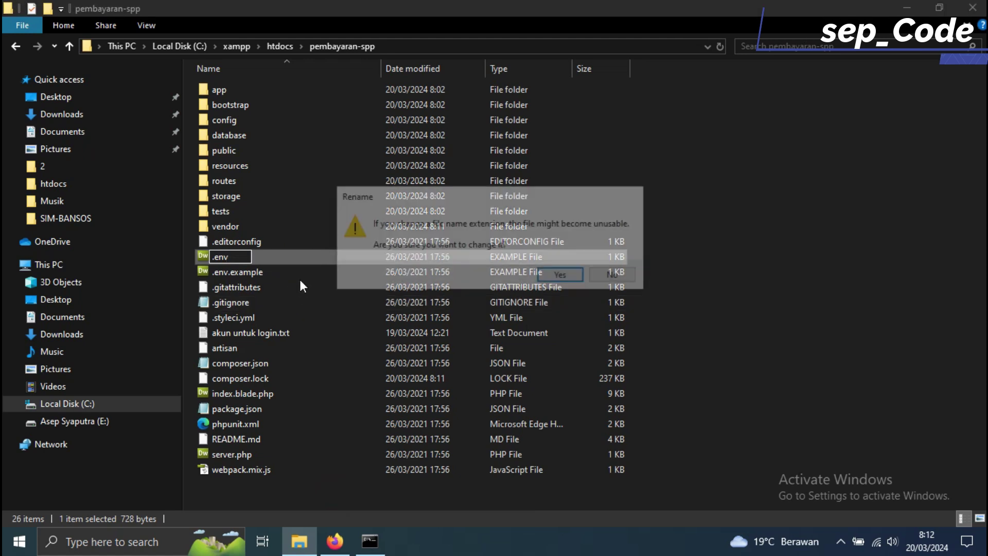
pyautogui.press('Return')
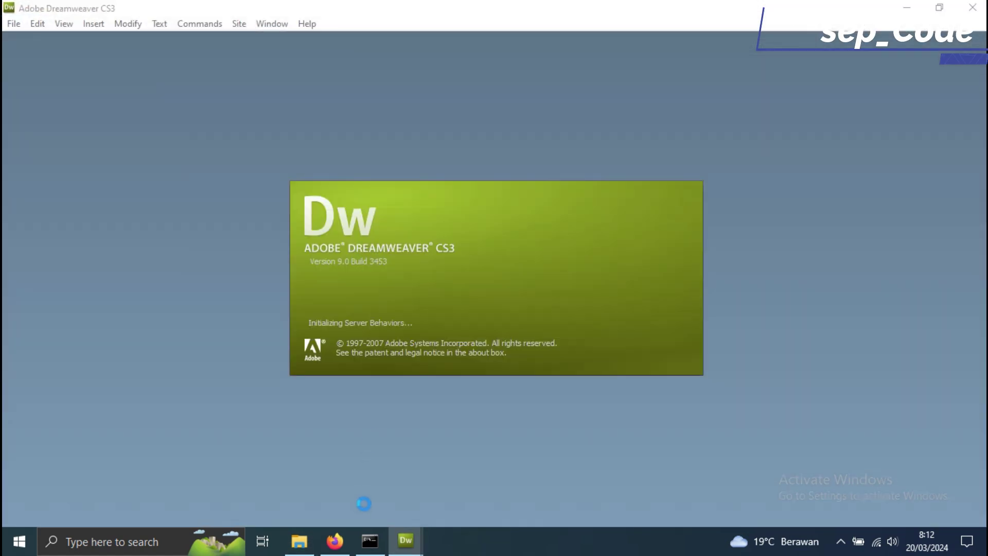
# - Set DB_DATABASE=spp-bayar in the .env file and save it from the File menu
pyautogui.click(335, 540)
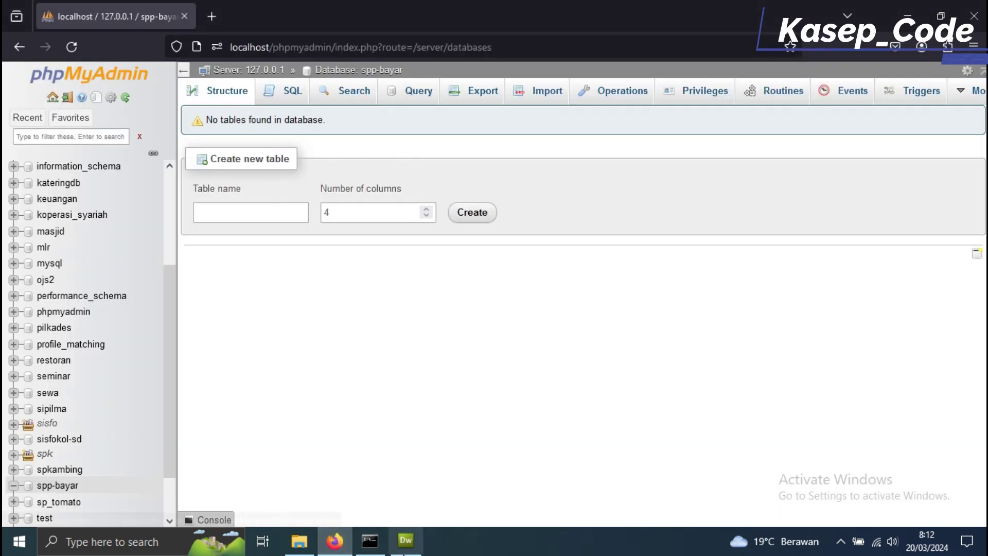
pyautogui.click(396, 535)
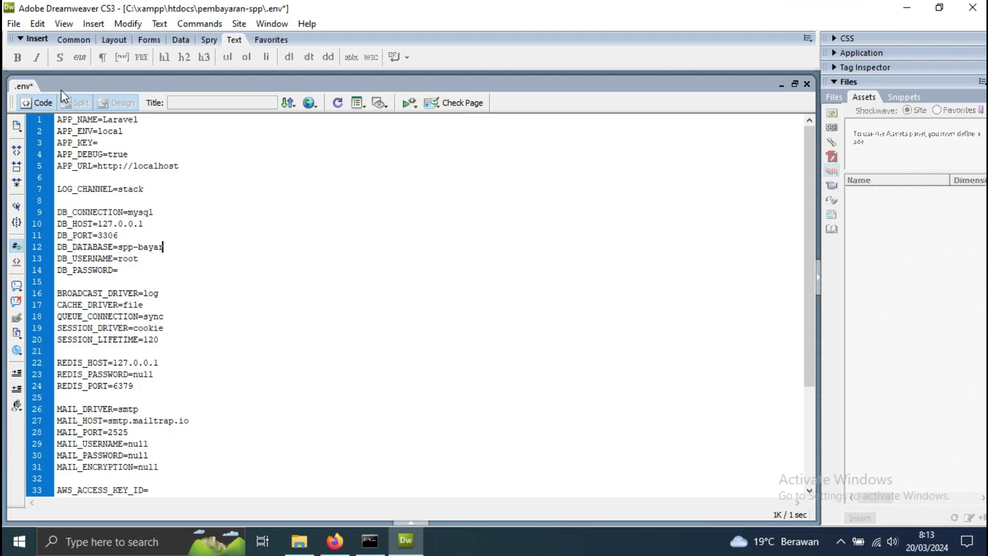
pyautogui.click(15, 24)
pyautogui.click(41, 157)
# - Run php artisan migrate --seed at the pembayaran-spp Command Prompt
pyautogui.click(368, 540)
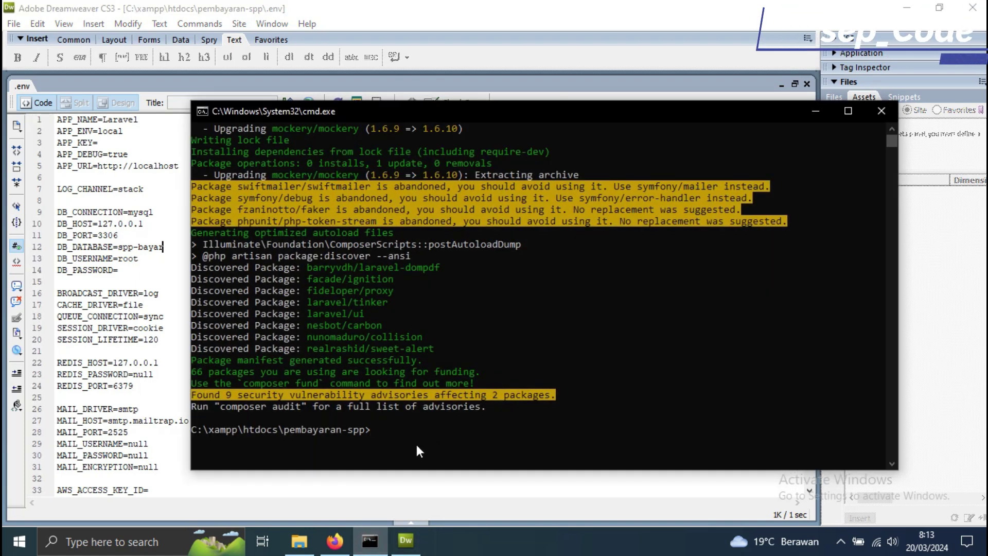
pyautogui.write('h')
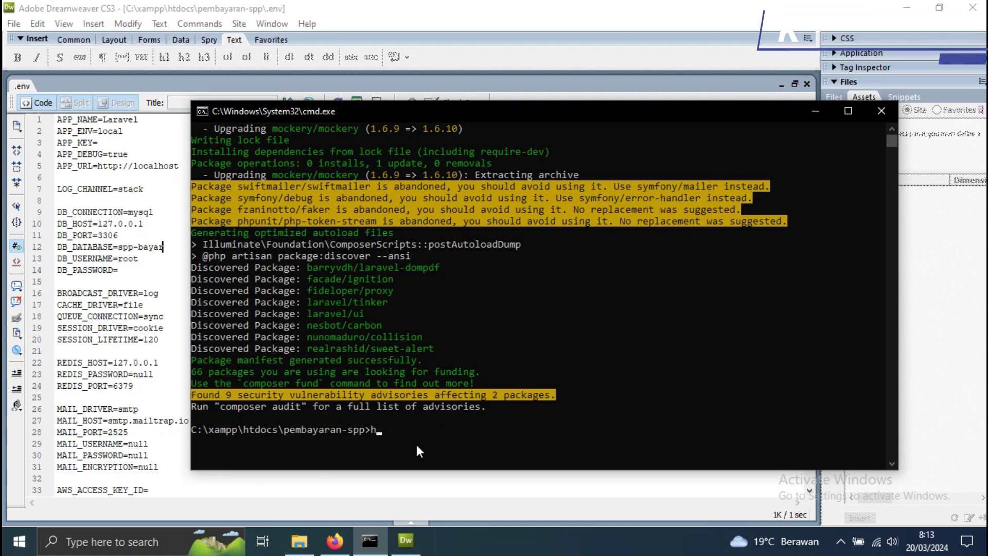
pyautogui.press('BackSpace')
pyautogui.write('php art')
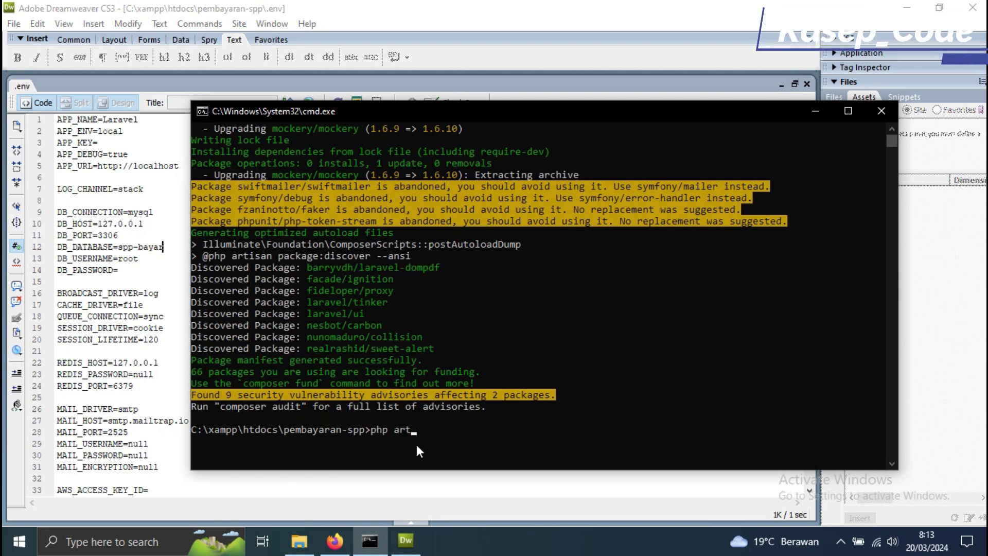
pyautogui.write('isan m')
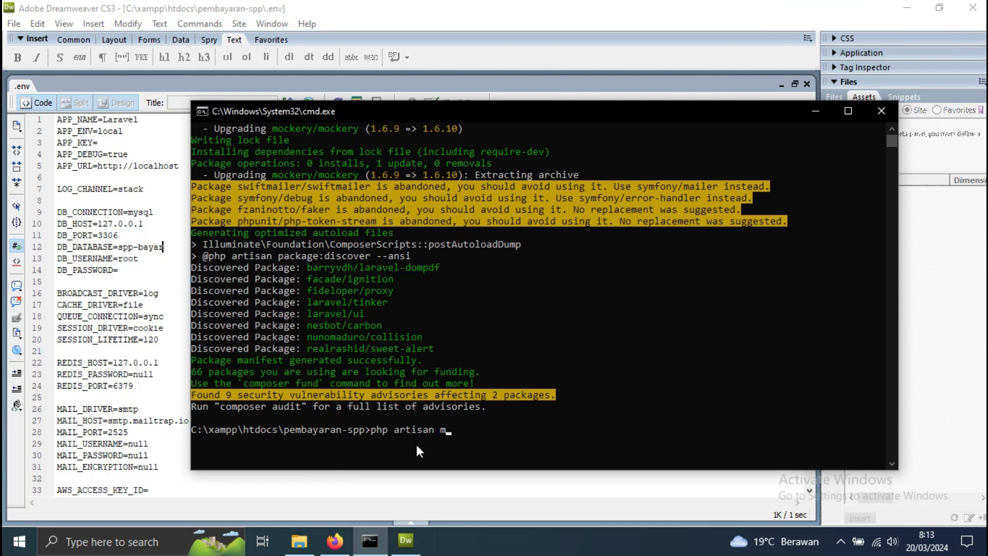
pyautogui.write('igrate')
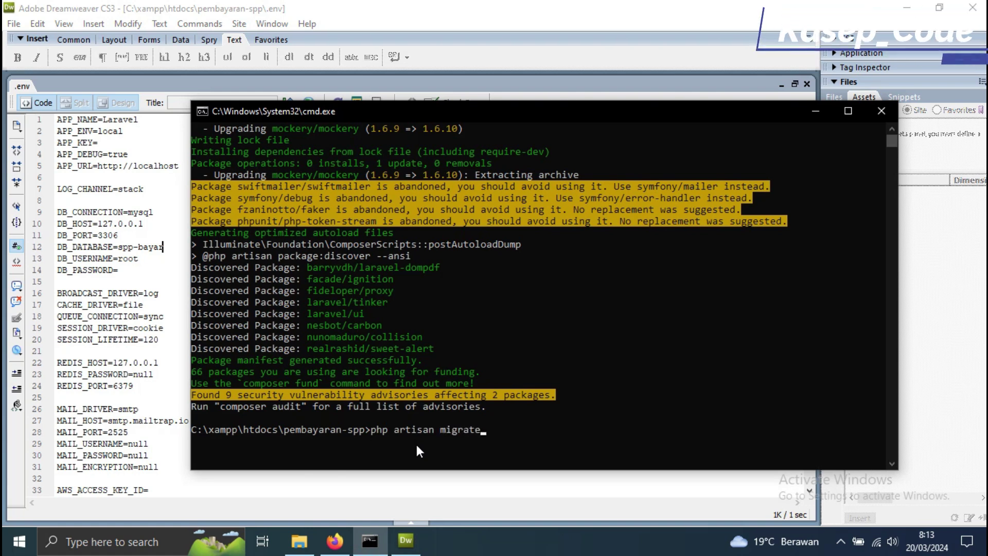
pyautogui.write(' --seed')
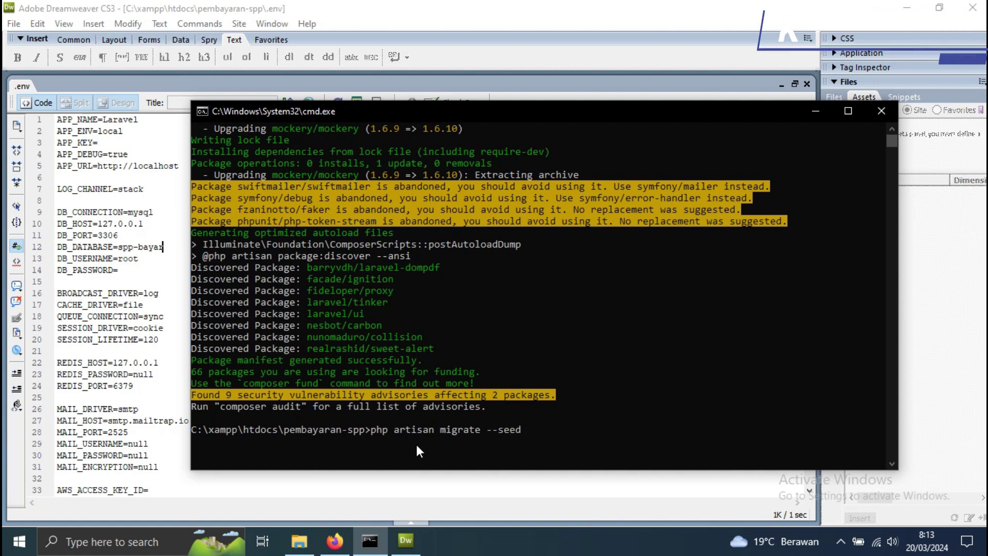
pyautogui.press('Return')
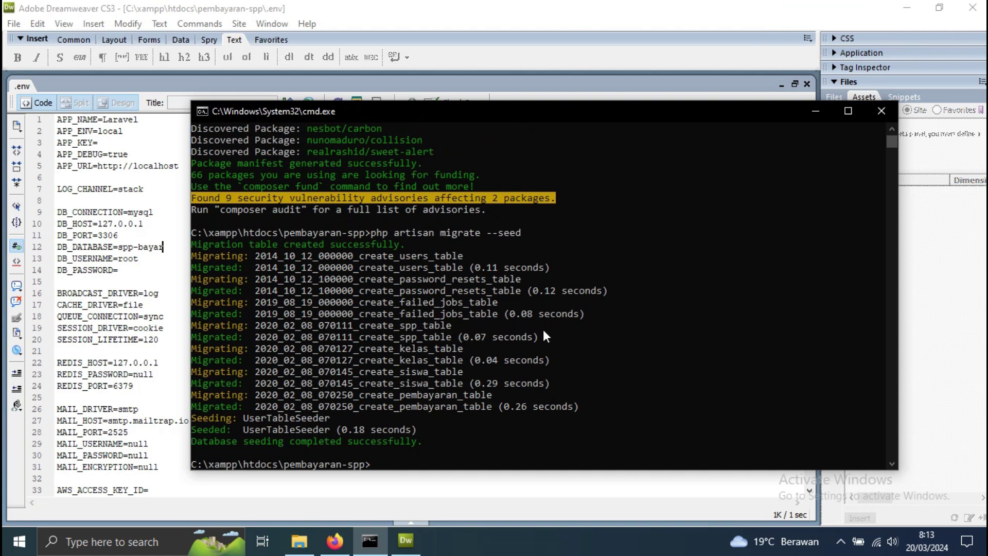
# - Reload phpMyAdmin and open spp-bayar to see its 8 migrated tables, then go back to cmd
pyautogui.click(335, 541)
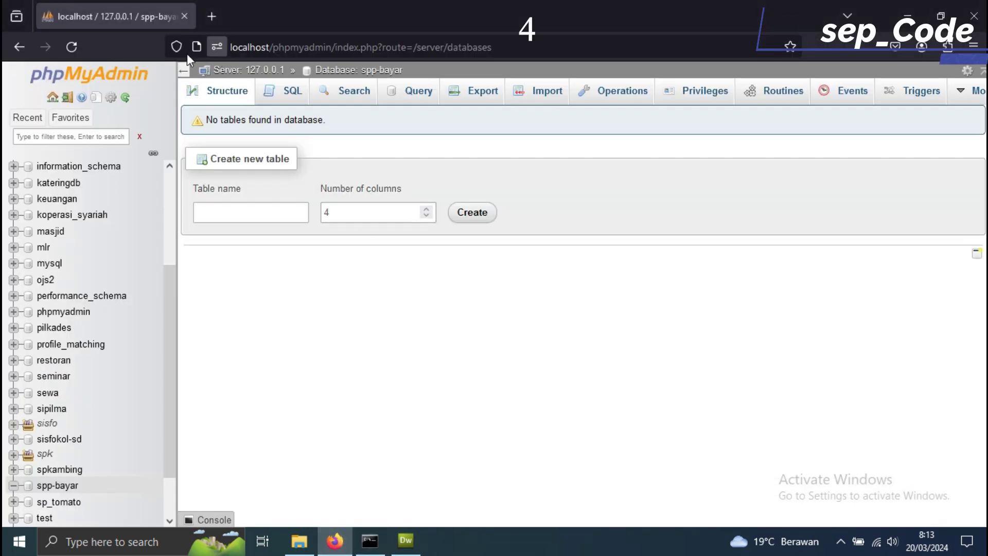
pyautogui.click(78, 48)
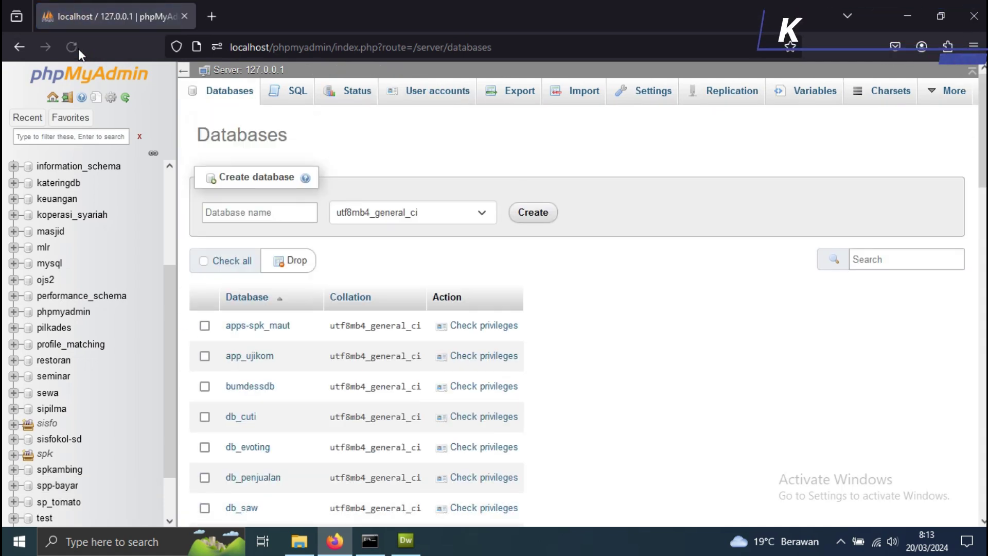
pyautogui.scroll(-3, 276, 371)
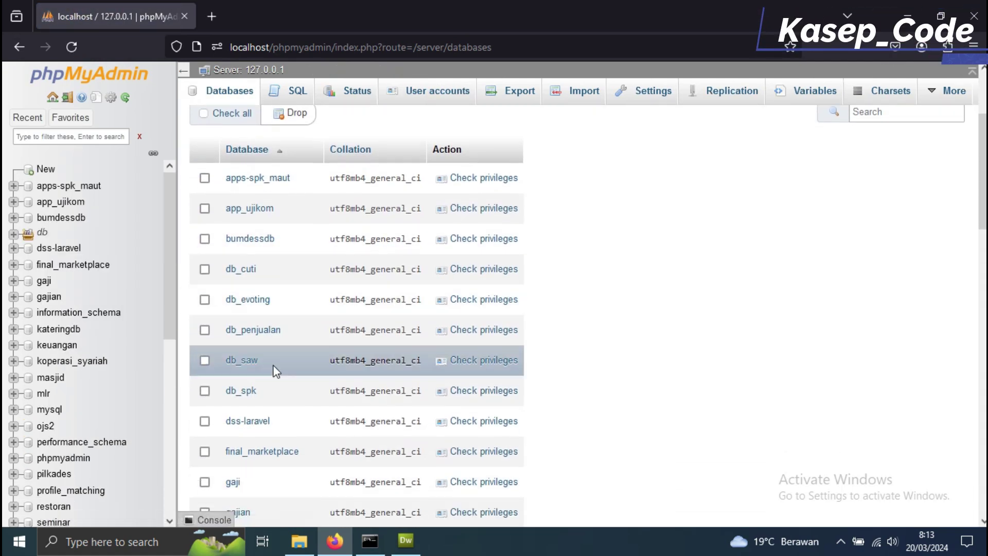
pyautogui.scroll(-4, 276, 371)
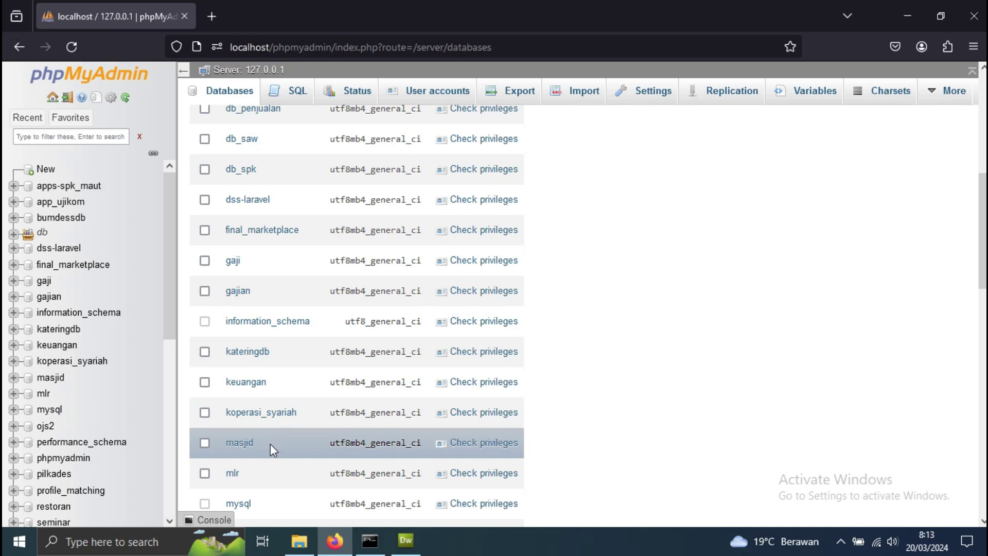
pyautogui.scroll(-7, 271, 443)
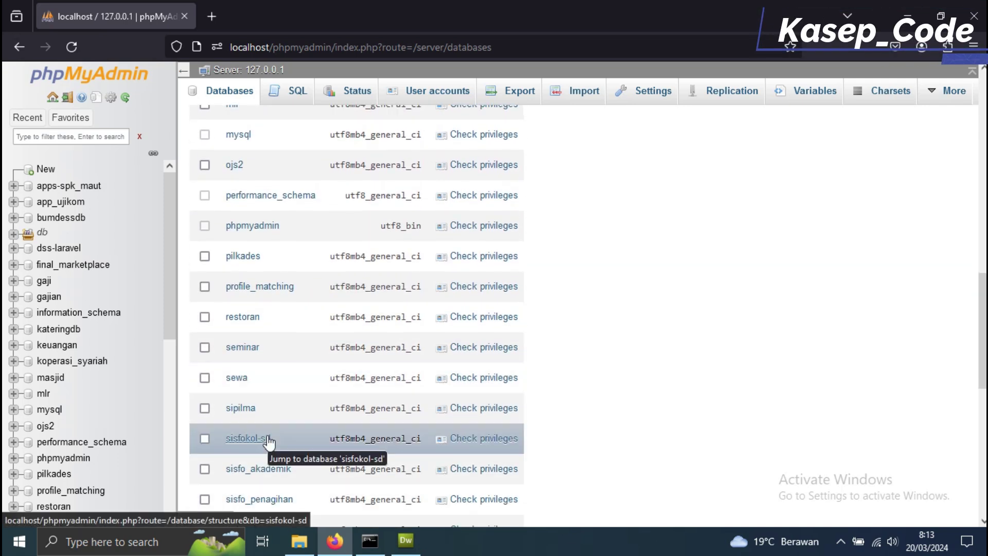
pyautogui.scroll(-4, 267, 439)
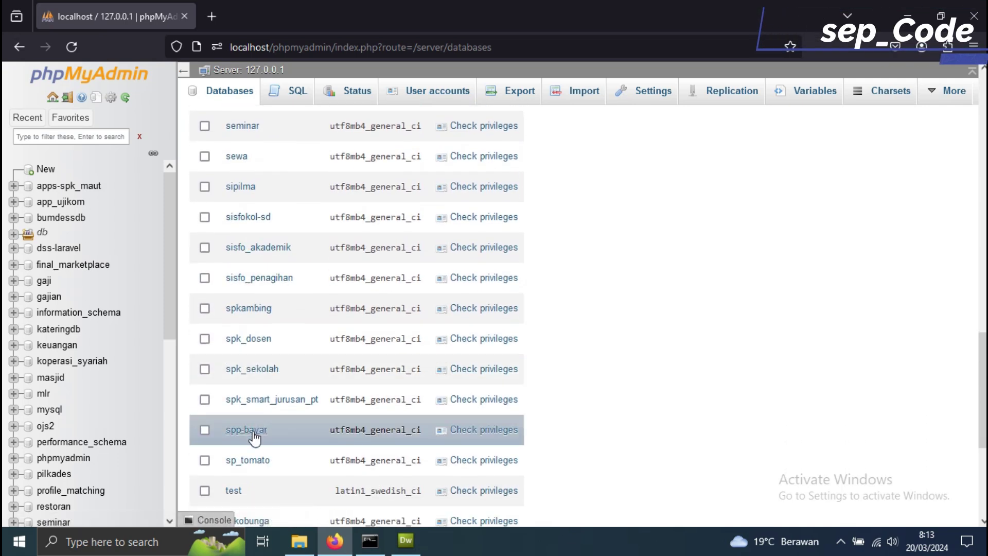
pyautogui.click(248, 430)
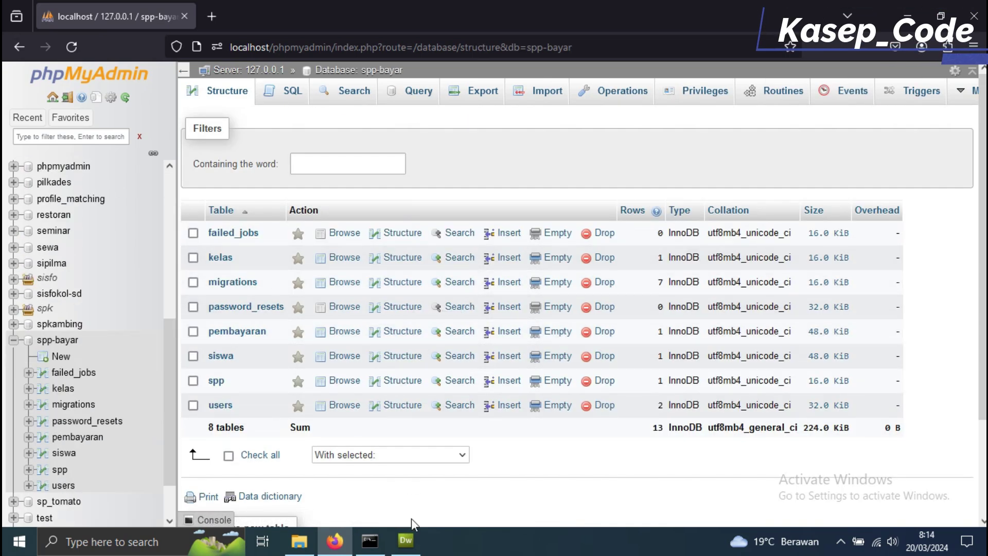
pyautogui.moveTo(370, 540)
pyautogui.click(375, 521)
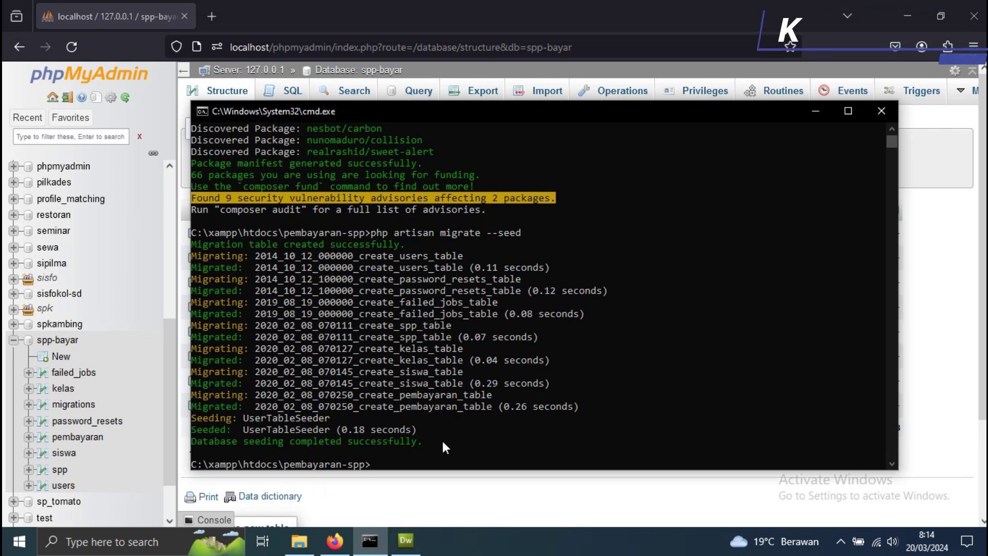
pyautogui.write('php ')
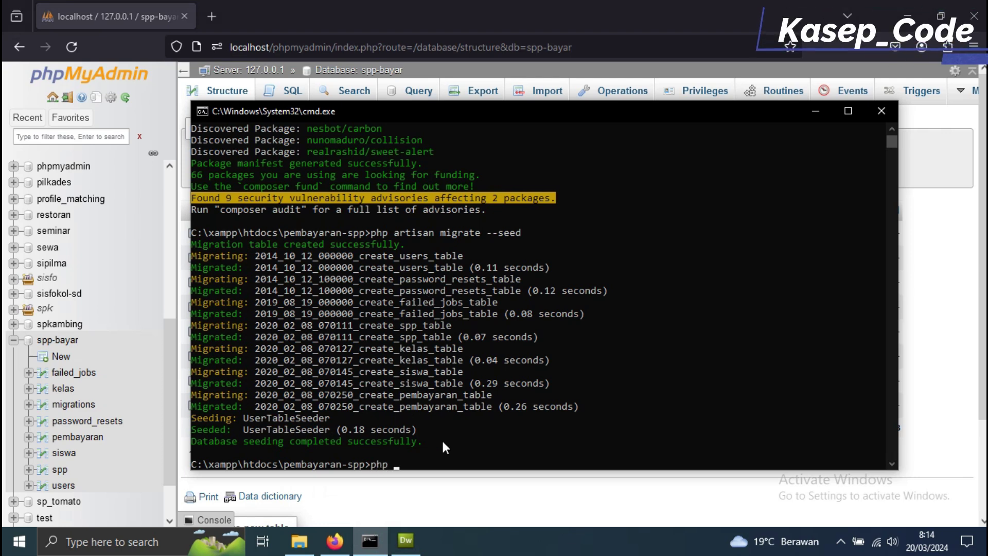
pyautogui.write('srtisan s')
pyautogui.press('BackSpace')
pyautogui.press('BackSpace')
pyautogui.press('BackSpace')
pyautogui.press('BackSpace')
pyautogui.press('BackSpace')
pyautogui.write('ar')
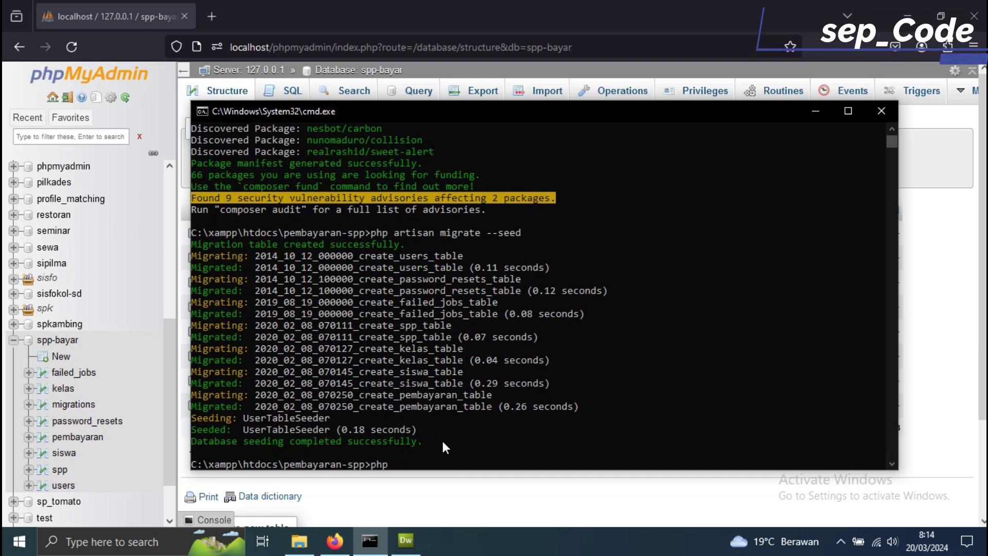
pyautogui.write('tisan serve')
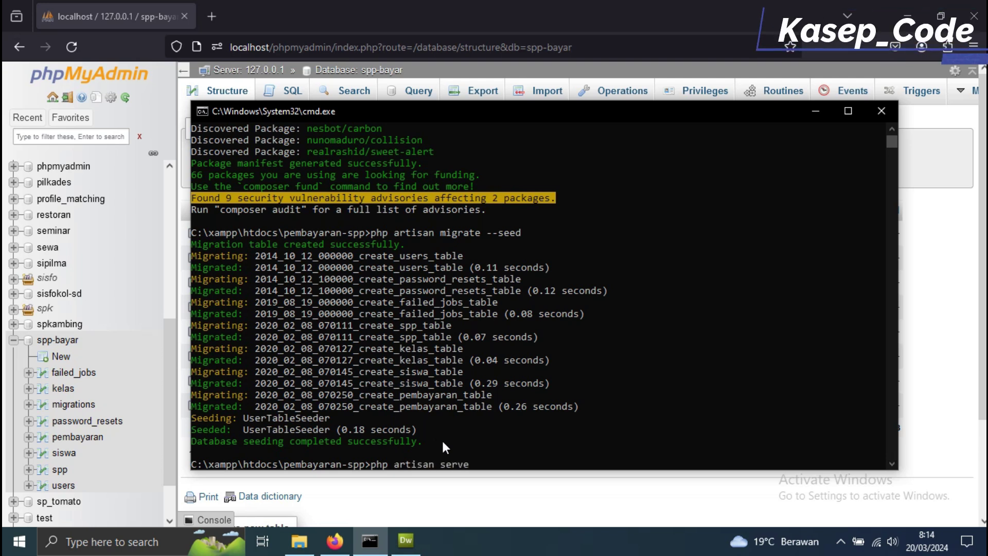
pyautogui.press('Return')
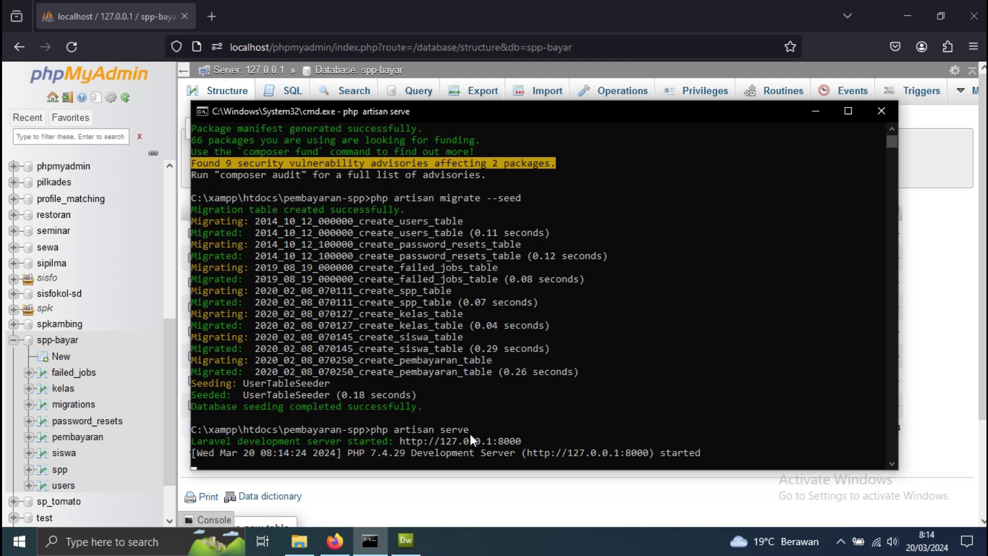
pyautogui.moveTo(525, 435); pyautogui.dragTo(400, 443)
pyautogui.hotkey('ctrl', 'c')
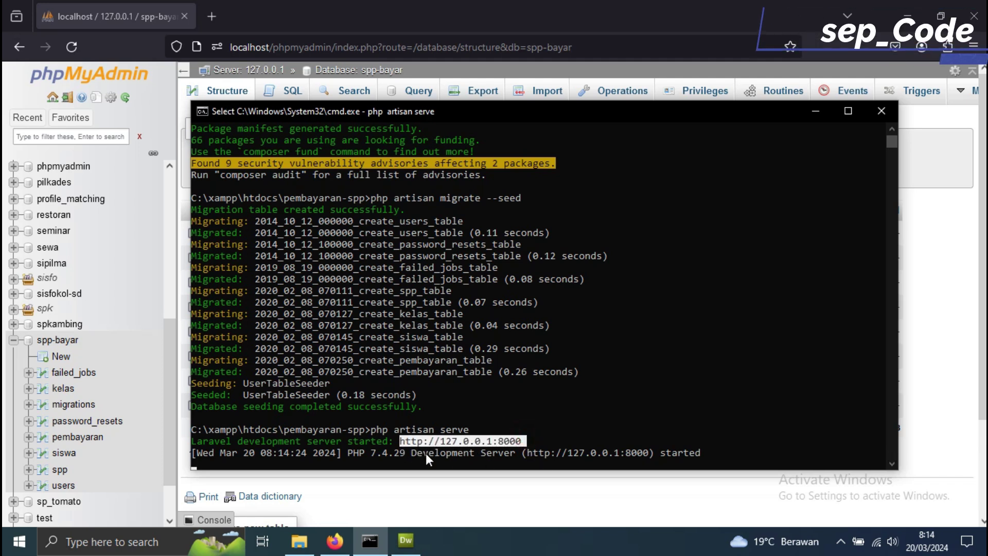
pyautogui.rightClick(427, 454)
# - Load 127.0.0.1:8000 in a new Firefox tab
pyautogui.click(237, 2)
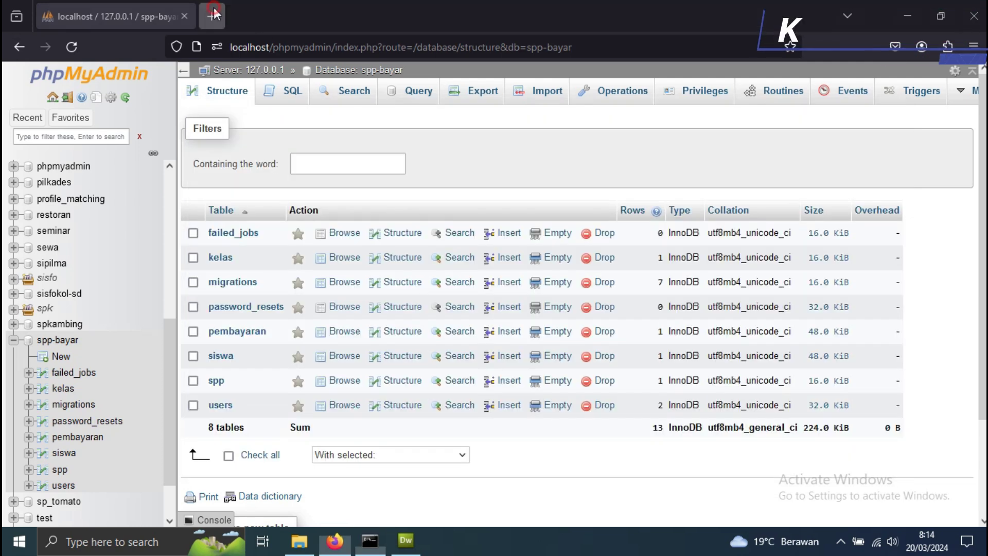
pyautogui.click(212, 16)
pyautogui.hotkey('ctrl', 'v')
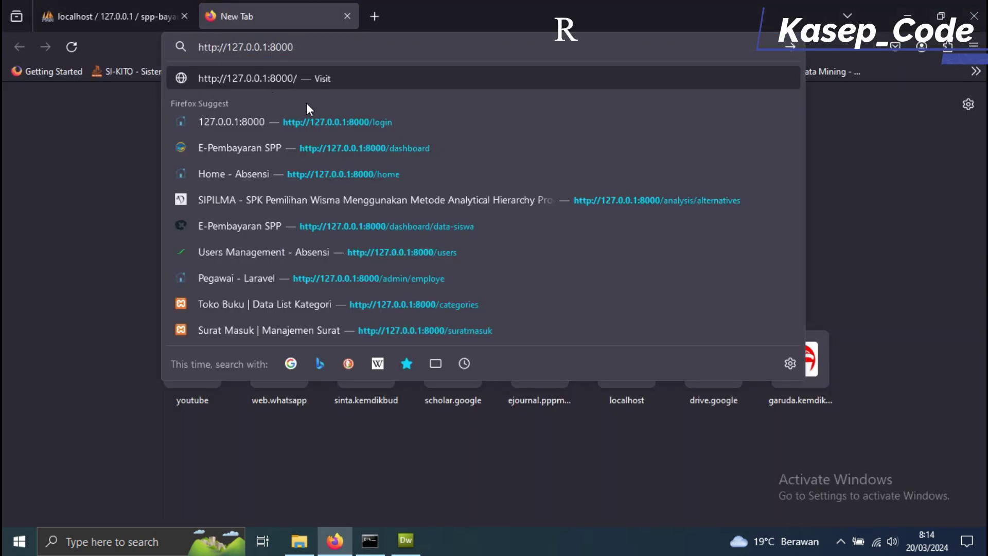
pyautogui.press('Return')
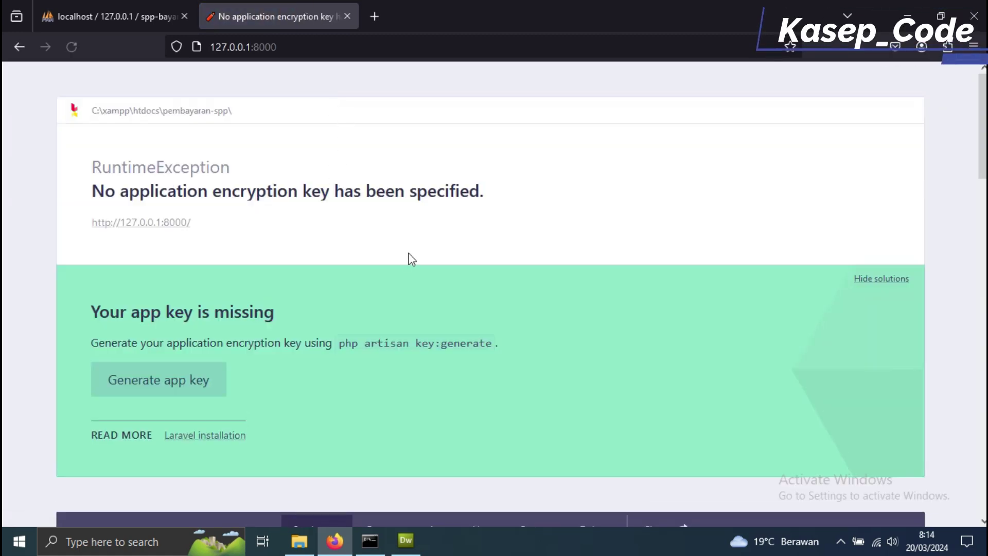
# - Highlight the missing encryption key error and its suggested php artisan key:generate command
pyautogui.moveTo(504, 195); pyautogui.dragTo(94, 194)
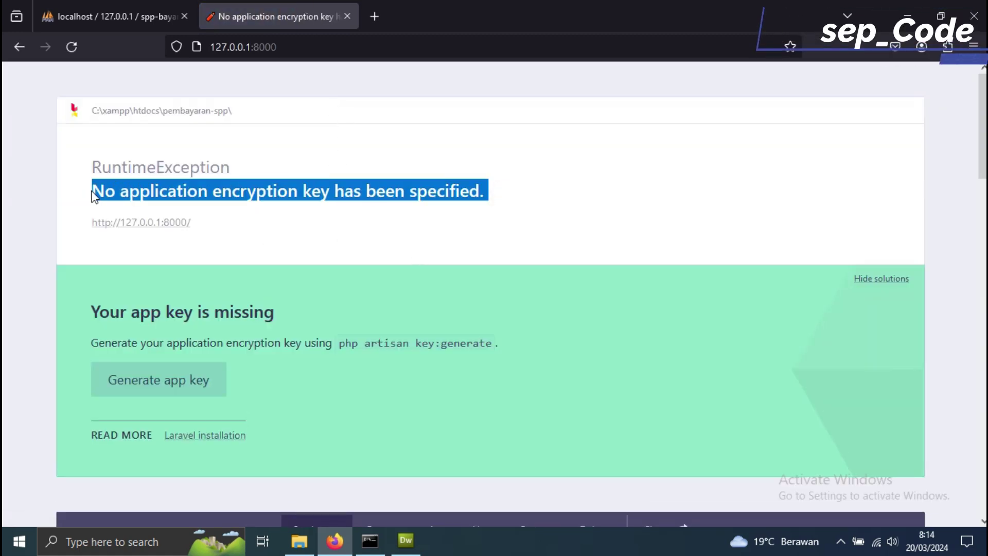
pyautogui.scroll(-3, 278, 245)
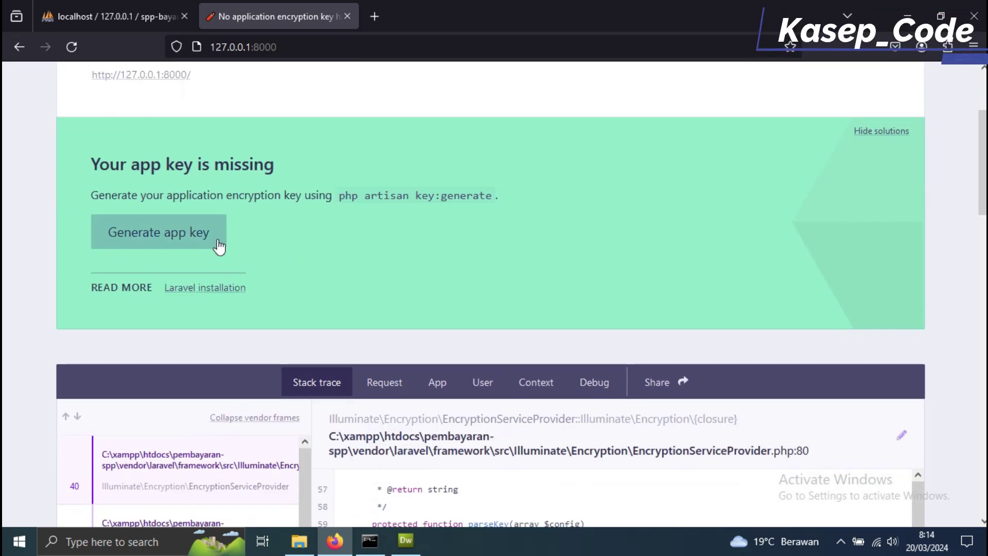
pyautogui.moveTo(493, 196); pyautogui.dragTo(356, 199)
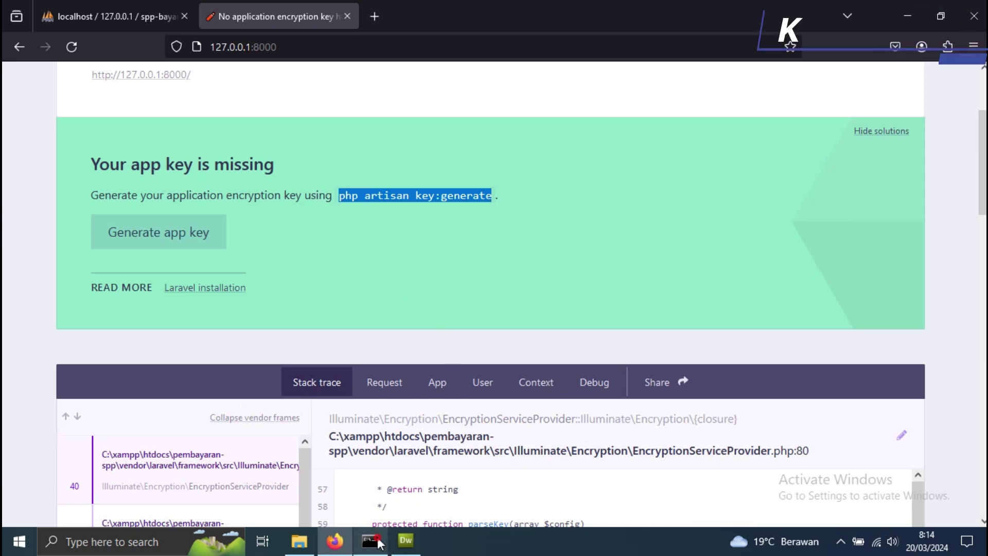
pyautogui.hotkey('alt', 'Tab')
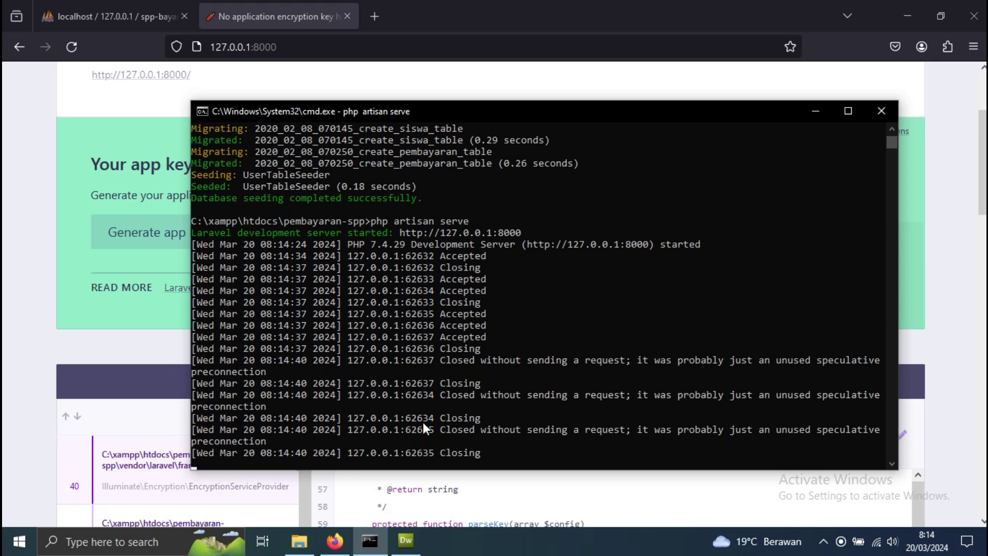
# - Close the server and open a pembayaran-spp command prompt with php artisan key:generate typed
pyautogui.click(881, 112)
pyautogui.click(299, 540)
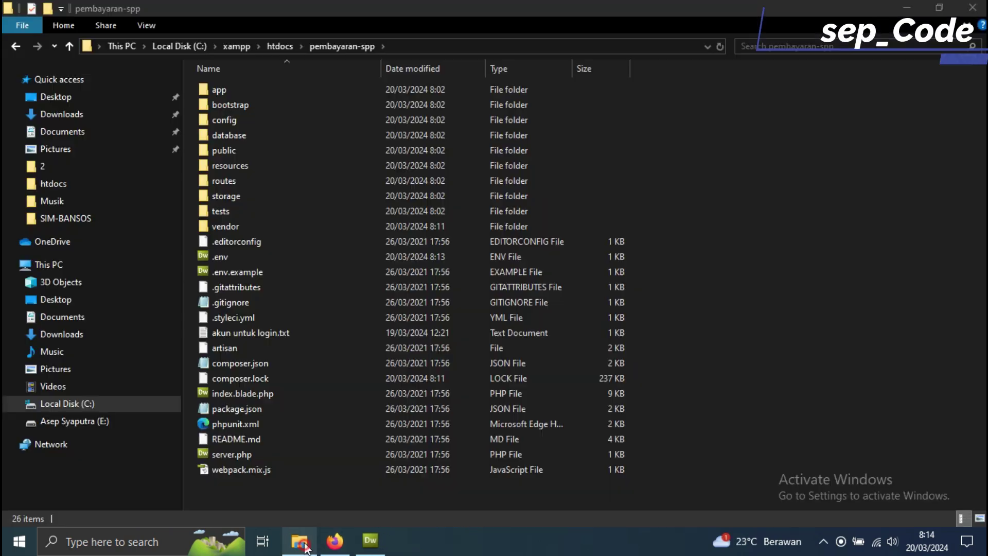
pyautogui.click(386, 47)
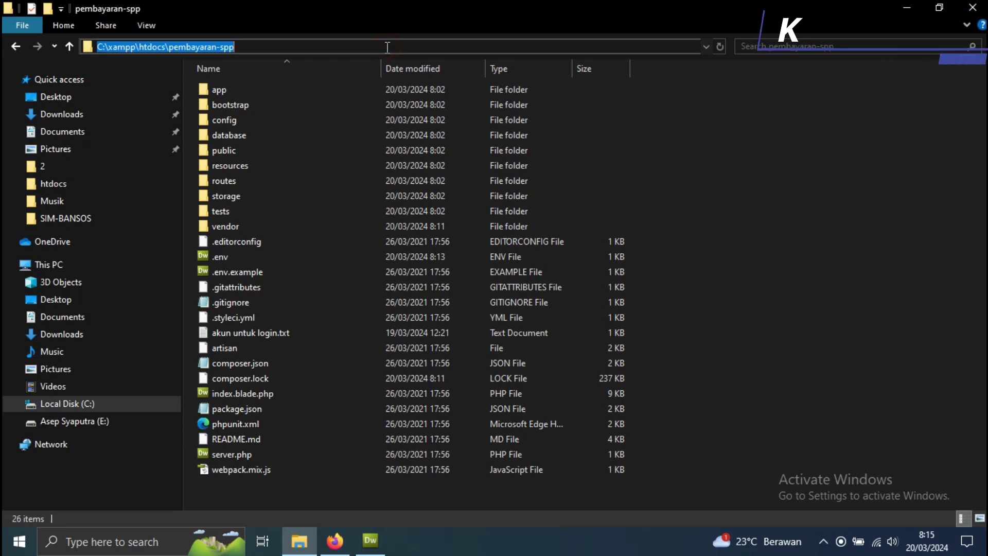
pyautogui.write('cmd')
pyautogui.press('Return')
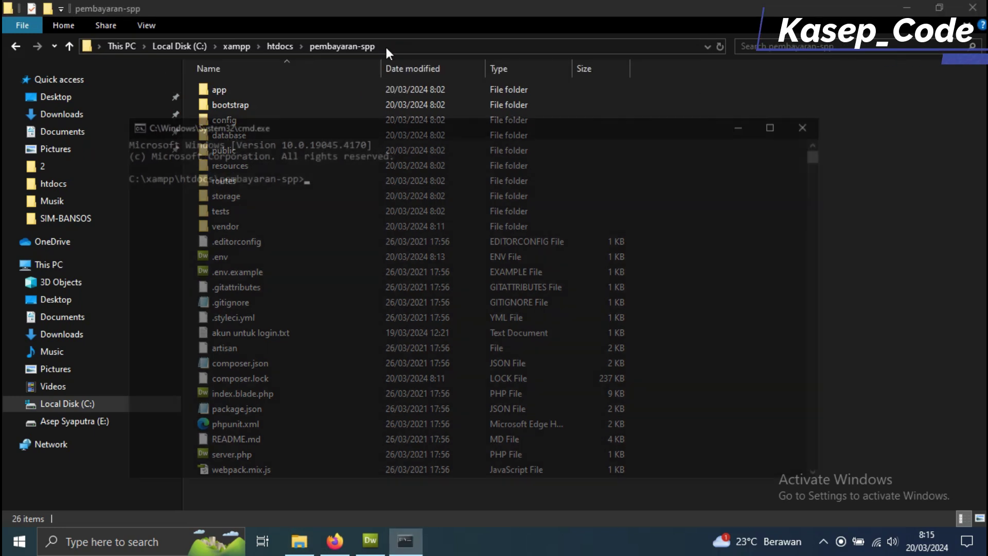
pyautogui.write('php artisan key:generate')
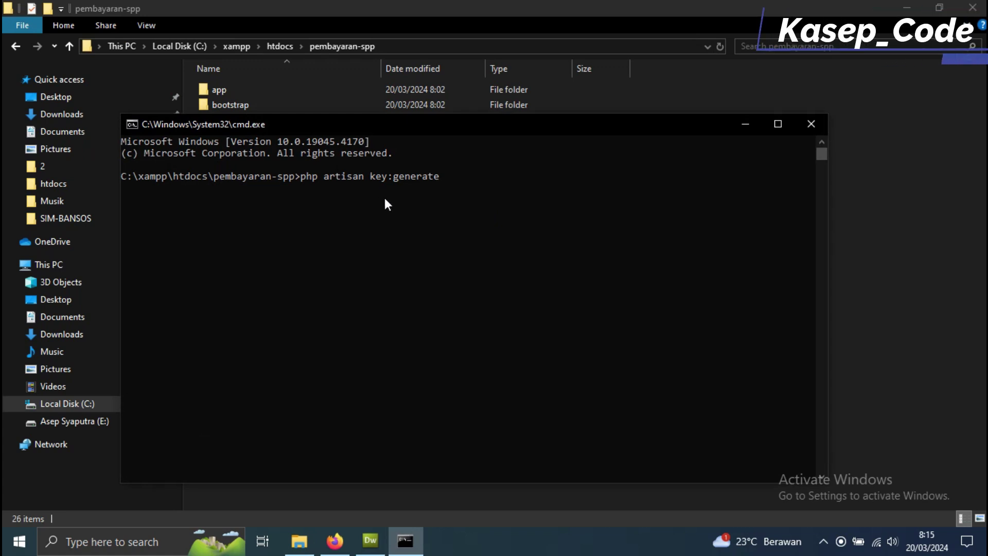
pyautogui.click(373, 539)
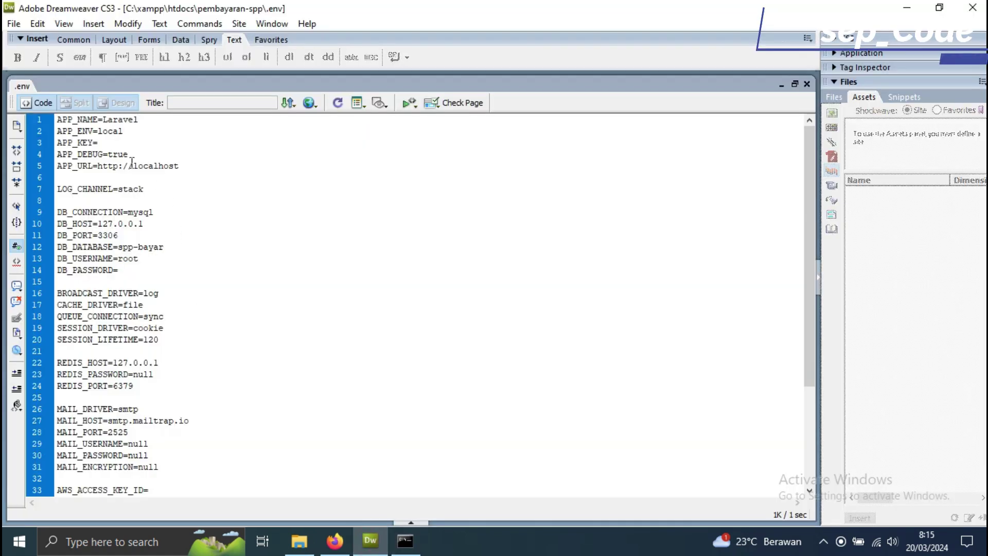
# - Run php artisan key:generate and reload .env in Dreamweaver to show the new base64 APP_KEY
pyautogui.tripleClick(103, 143)
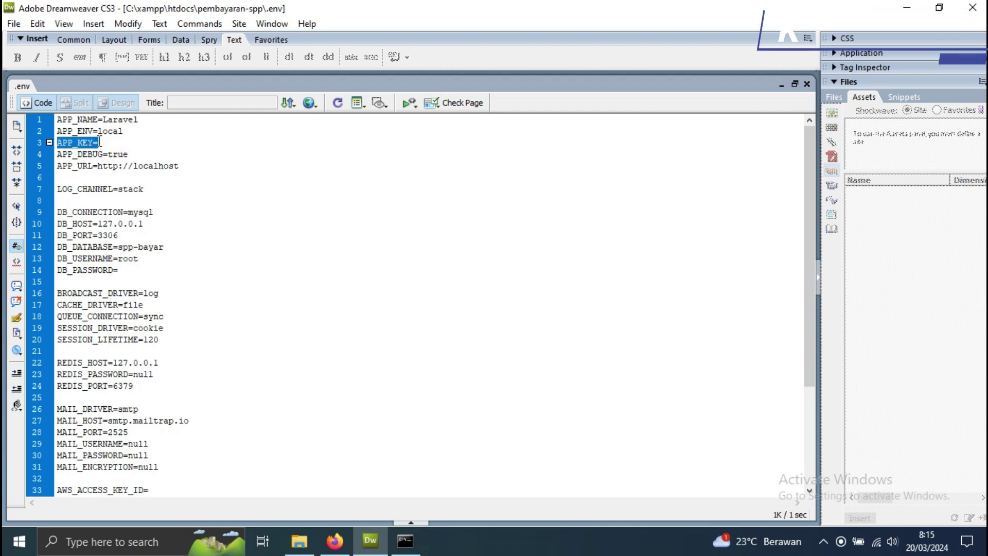
pyautogui.click(405, 540)
pyautogui.press('Return')
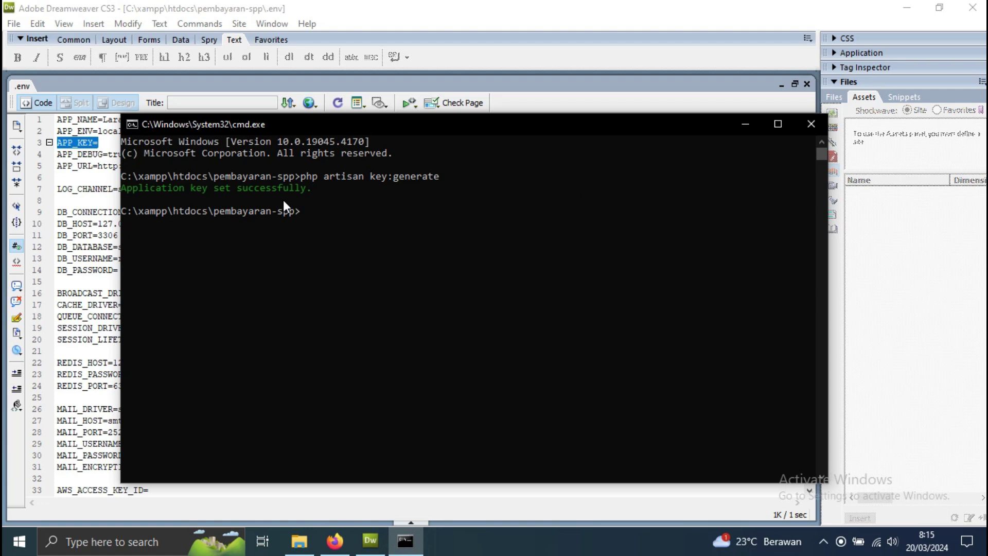
pyautogui.hotkey('alt', 'Tab')
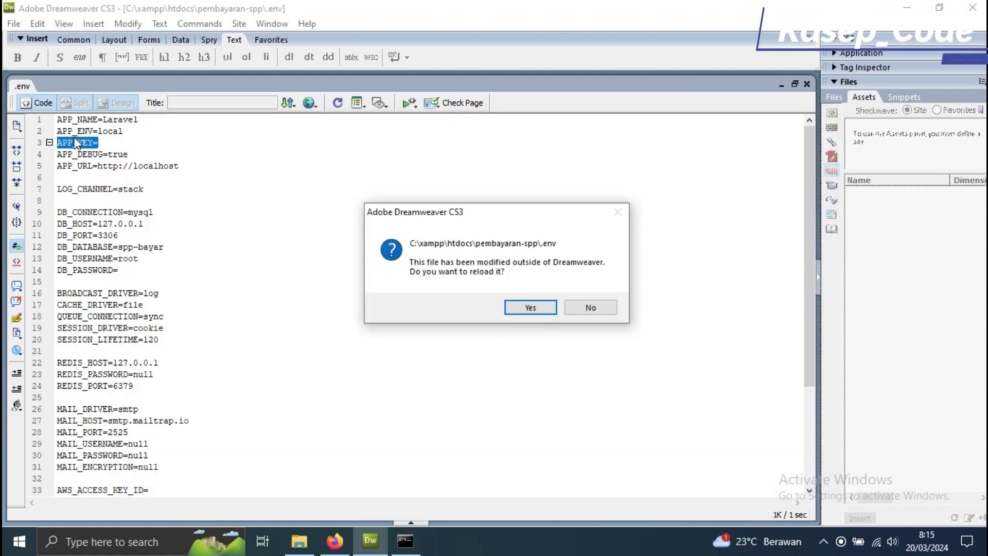
pyautogui.click(530, 306)
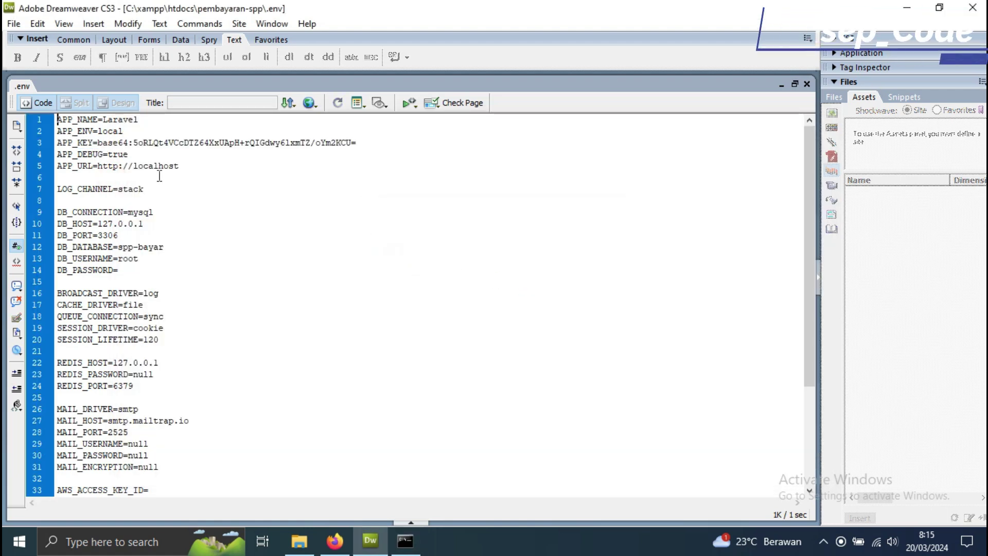
pyautogui.moveTo(98, 143); pyautogui.dragTo(391, 142)
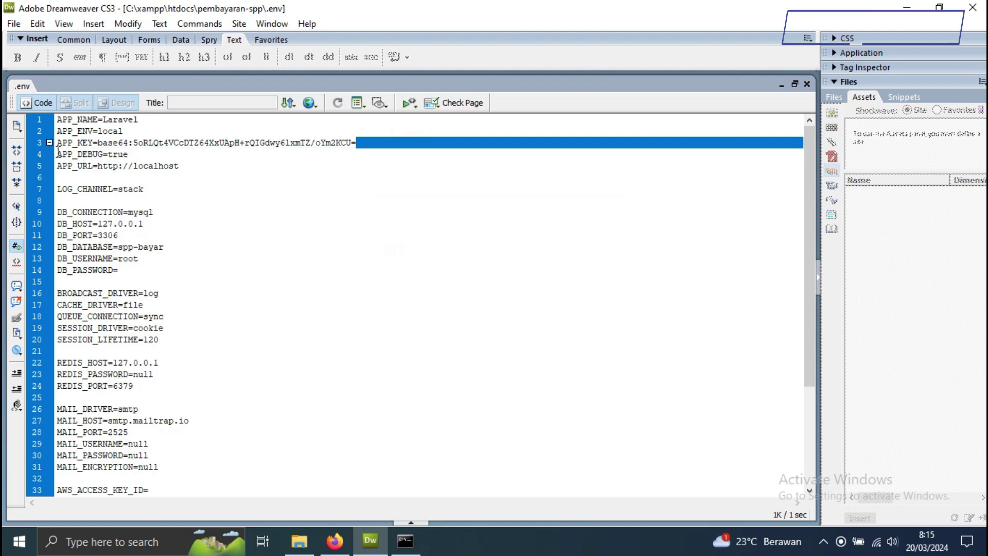
pyautogui.click(227, 165)
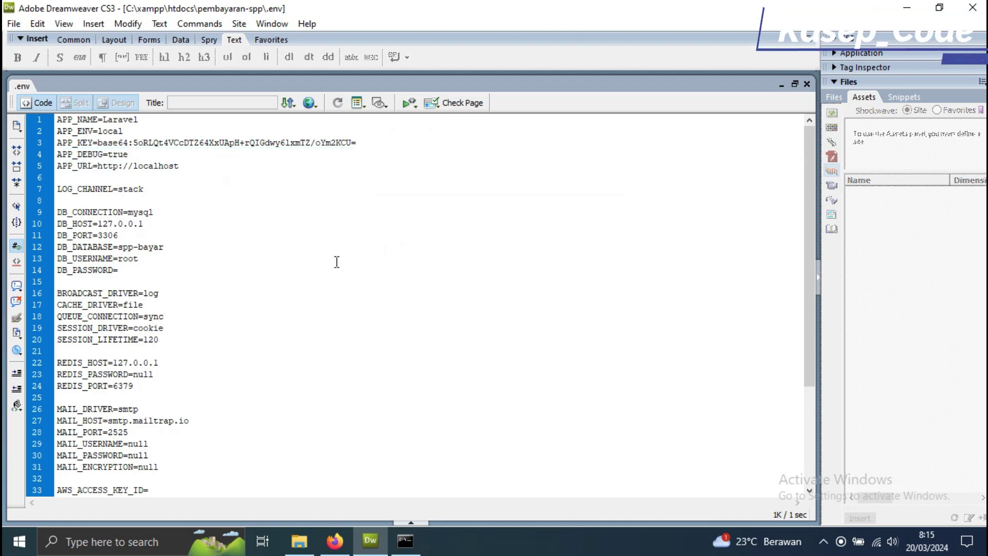
pyautogui.click(406, 541)
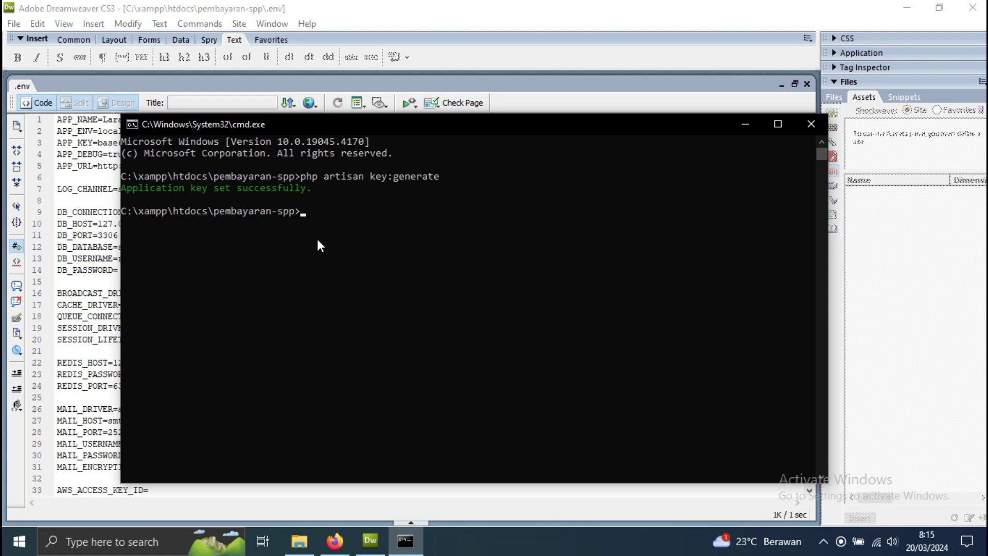
pyautogui.write('php artisan serve')
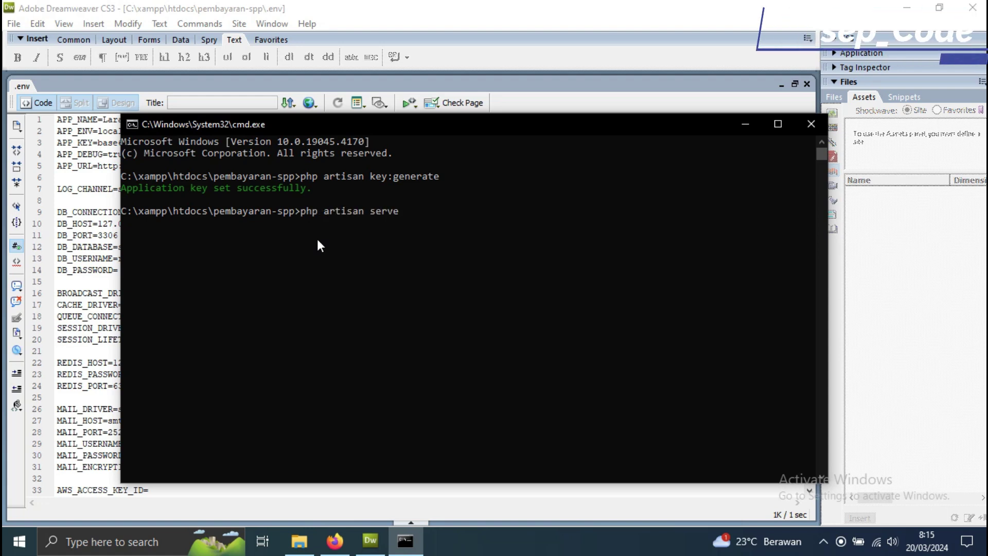
pyautogui.press('Return')
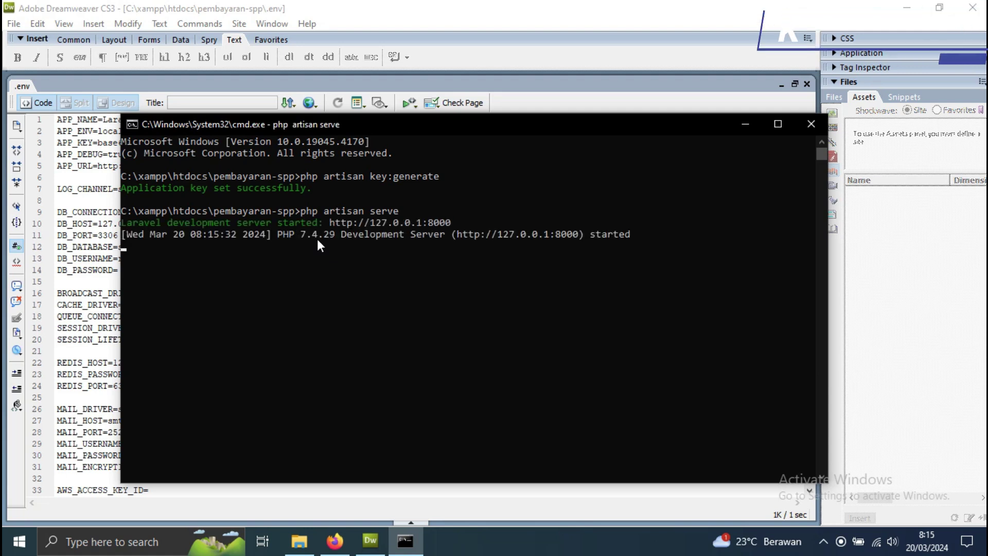
pyautogui.moveTo(457, 227); pyautogui.dragTo(329, 224)
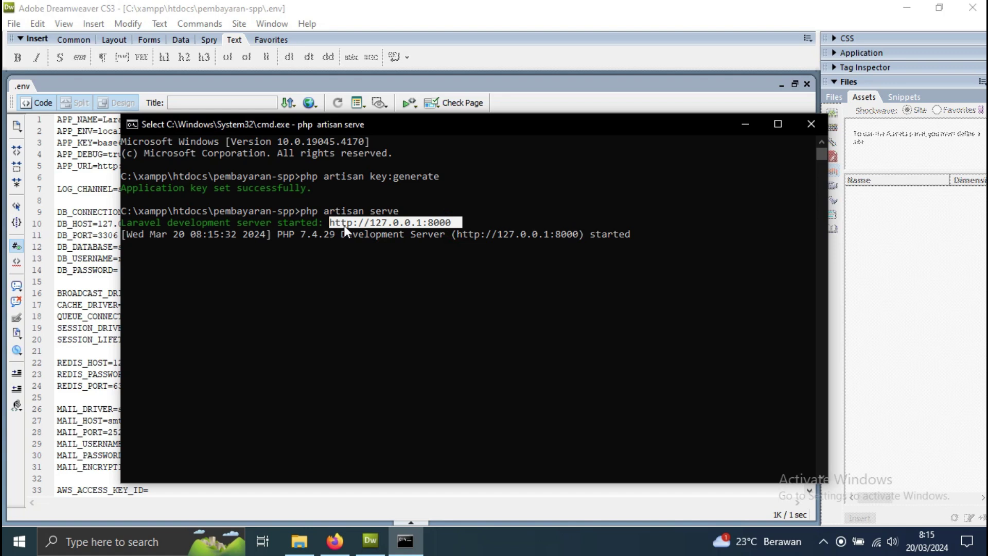
pyautogui.hotkey('ctrl', 'c')
pyautogui.hotkey('alt', 'Tab')
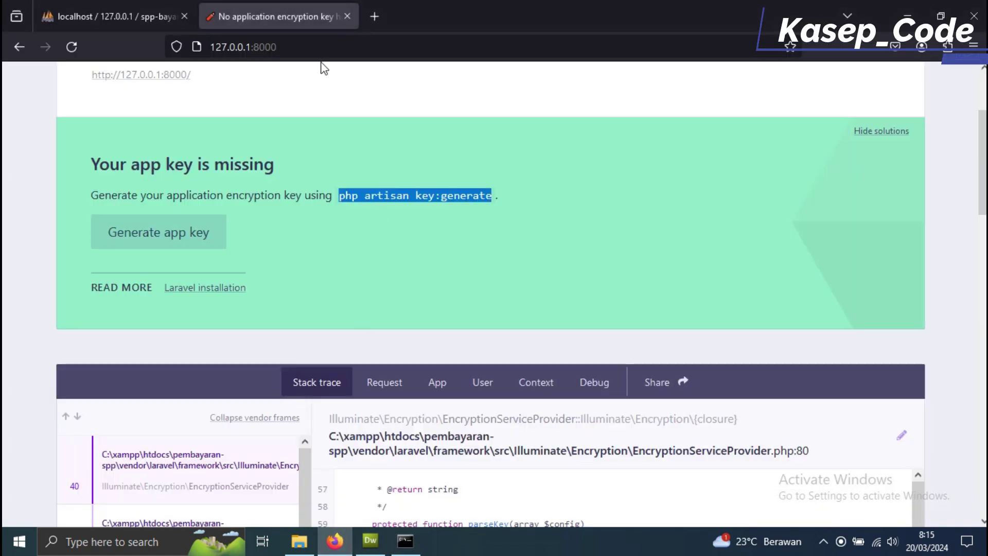
# - Paste 127.0.0.1:8000 into Firefox's address bar to load the E-Pembayaran SPP login page
pyautogui.click(315, 47)
pyautogui.hotkey('ctrl', 'v')
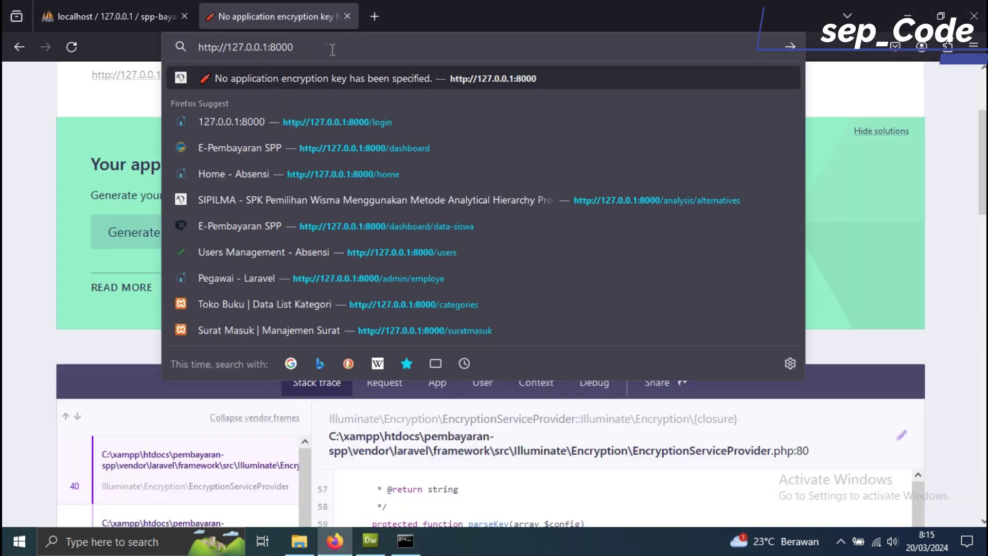
pyautogui.press('Return')
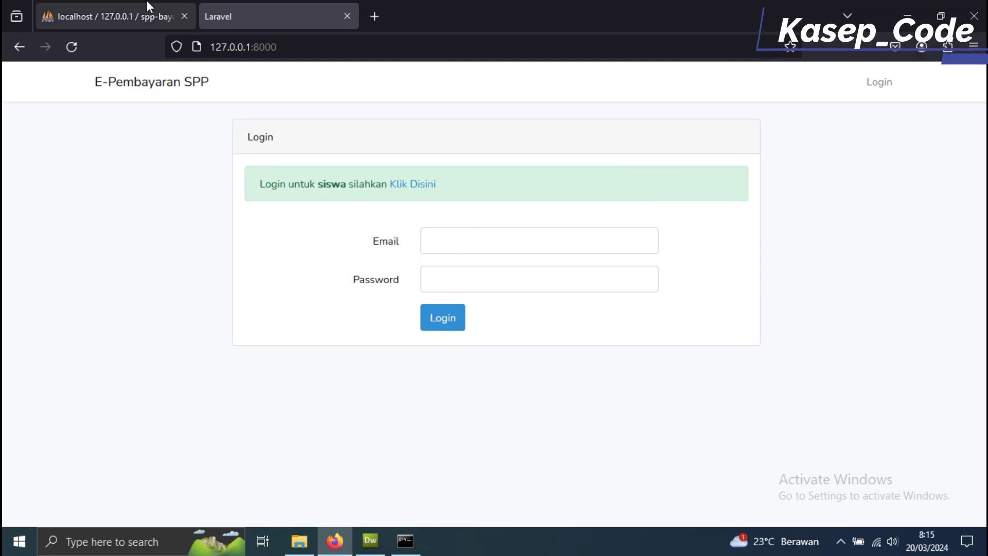
pyautogui.click(114, 16)
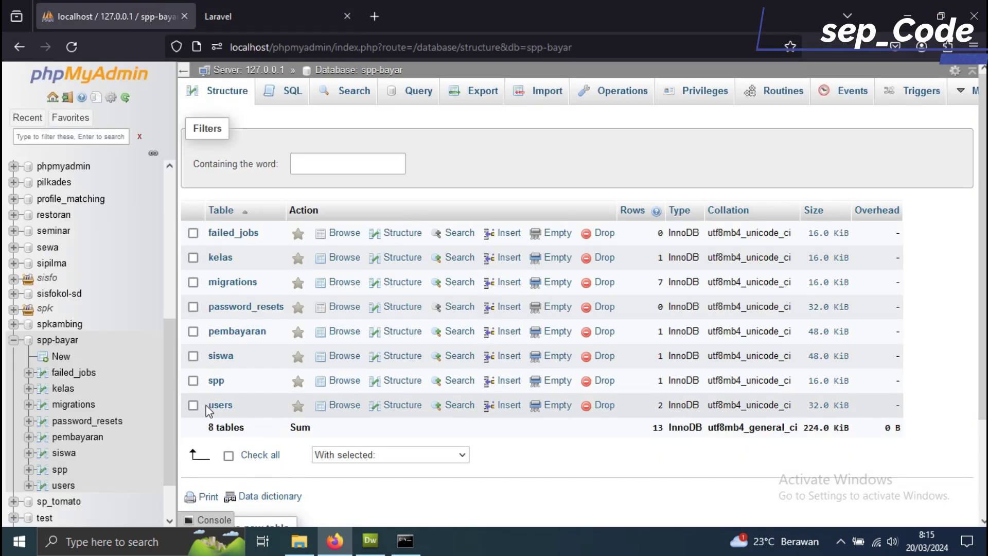
# - Browse the spp-bayar users table and select the admin account's e-mail for the login form
pyautogui.click(220, 406)
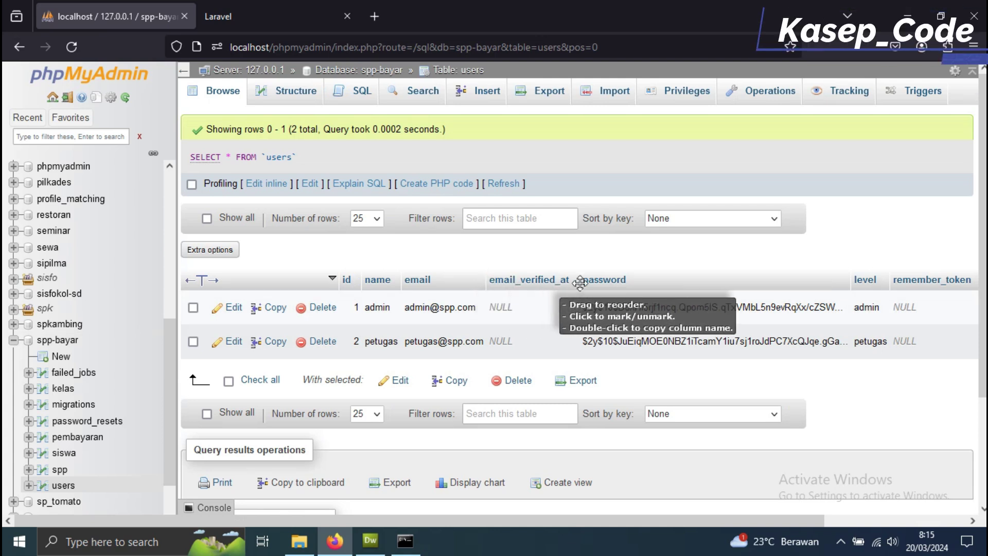
pyautogui.moveTo(481, 289); pyautogui.dragTo(412, 313)
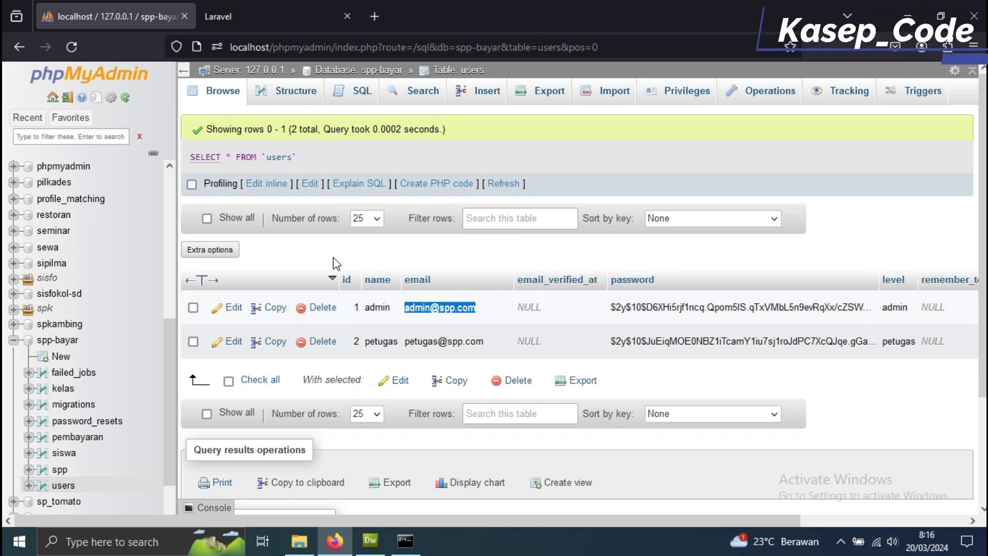
pyautogui.click(211, 15)
pyautogui.click(457, 240)
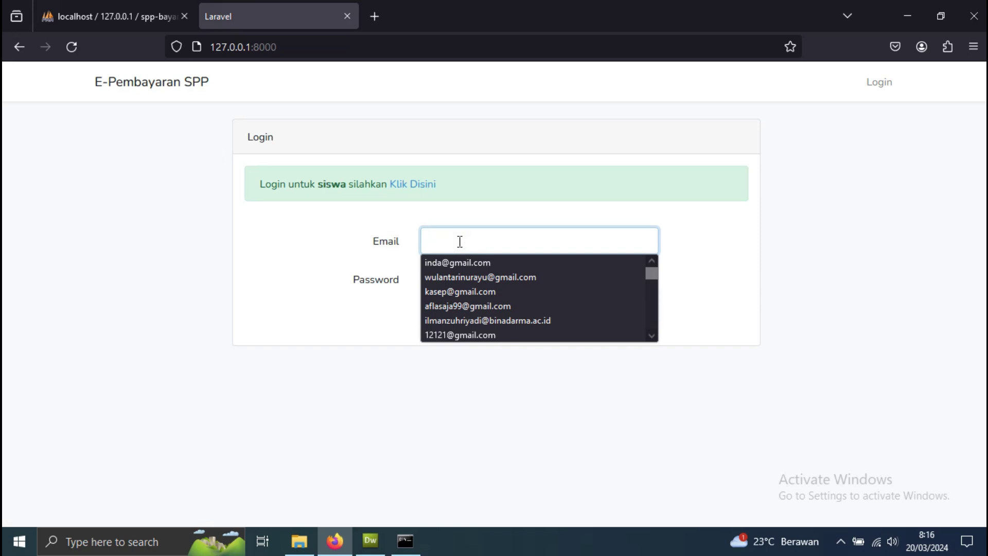
# - Log in with the admin e-mail and password, declining Firefox's offer to save it
pyautogui.hotkey('ctrl', 'v')
pyautogui.click(476, 280)
pyautogui.write('a')
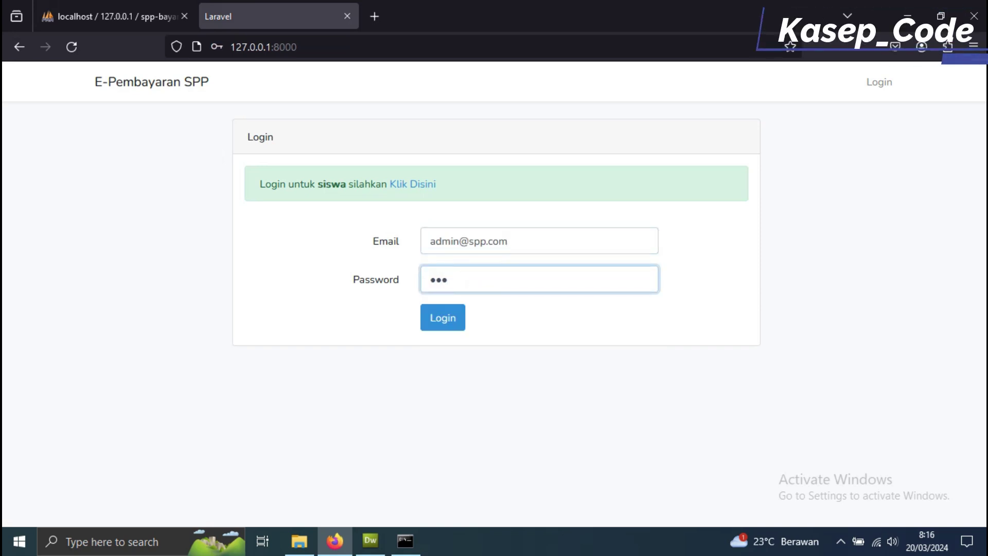
pyautogui.click(439, 317)
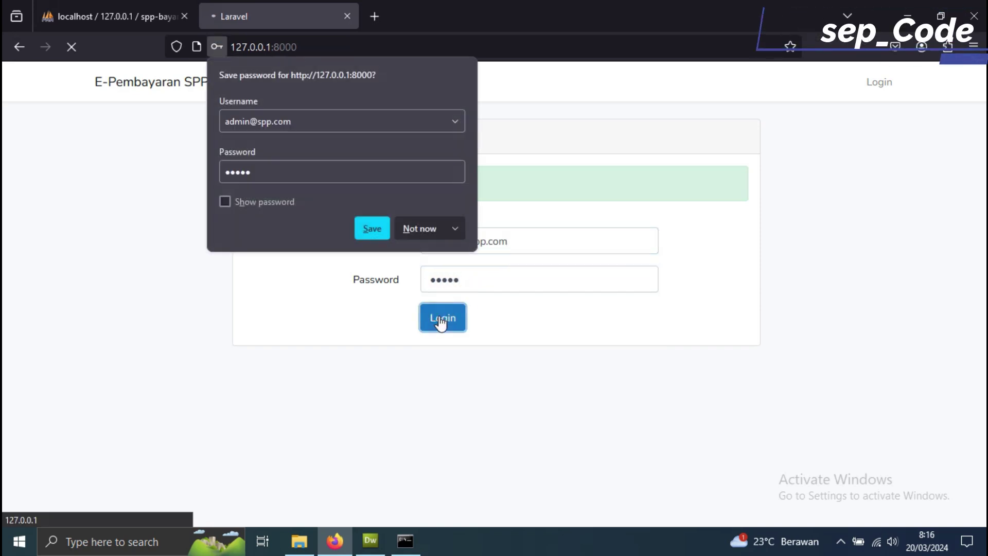
pyautogui.click(428, 235)
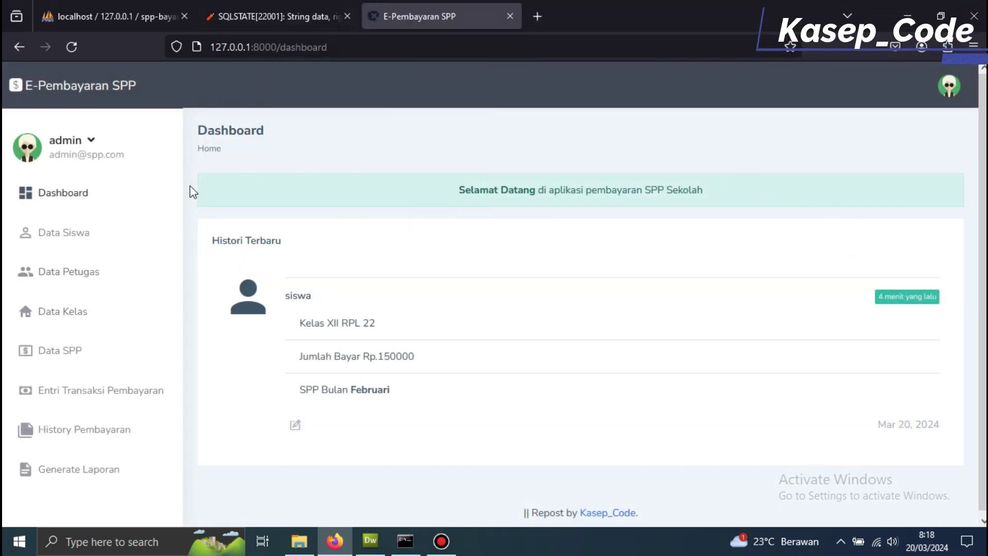
# - Save class XII IPAS 3 with skill IPAS in Data Kelas, then go to Data Siswa
pyautogui.click(86, 323)
pyautogui.click(304, 246)
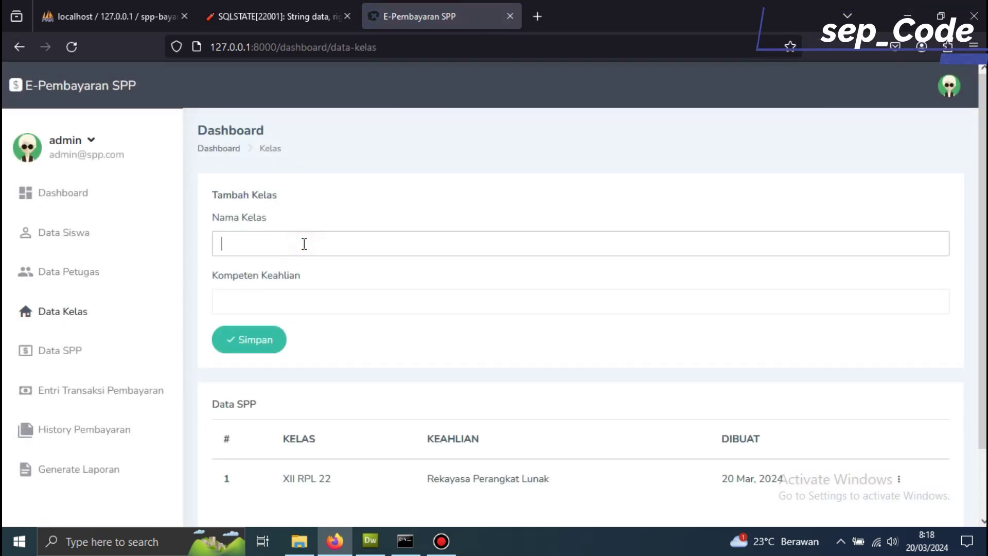
pyautogui.write('xi')
pyautogui.press('BackSpace')
pyautogui.press('BackSpace')
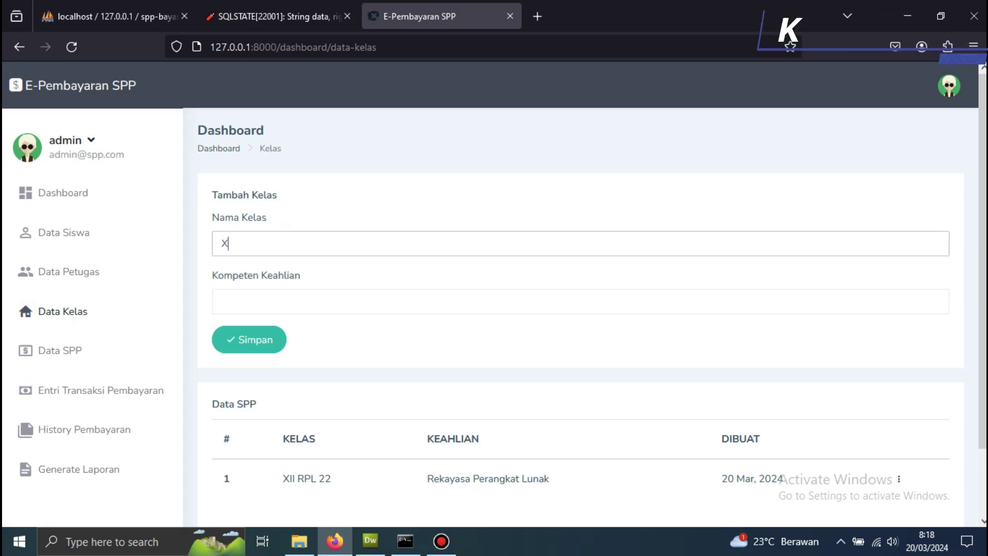
pyautogui.write('XII IPAS 3')
pyautogui.click(319, 300)
pyautogui.write('IPAS')
pyautogui.click(266, 358)
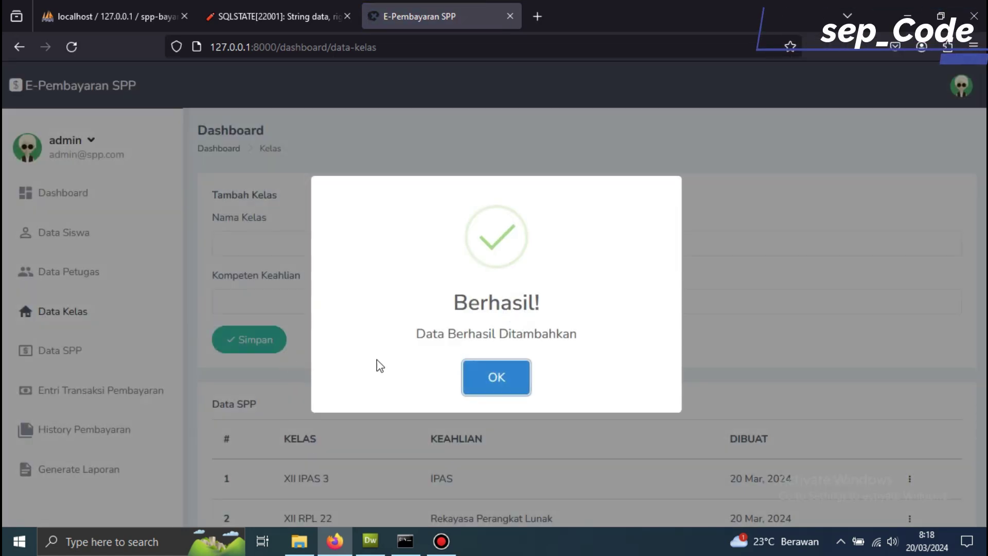
pyautogui.click(495, 374)
pyautogui.scroll(-2, 386, 401)
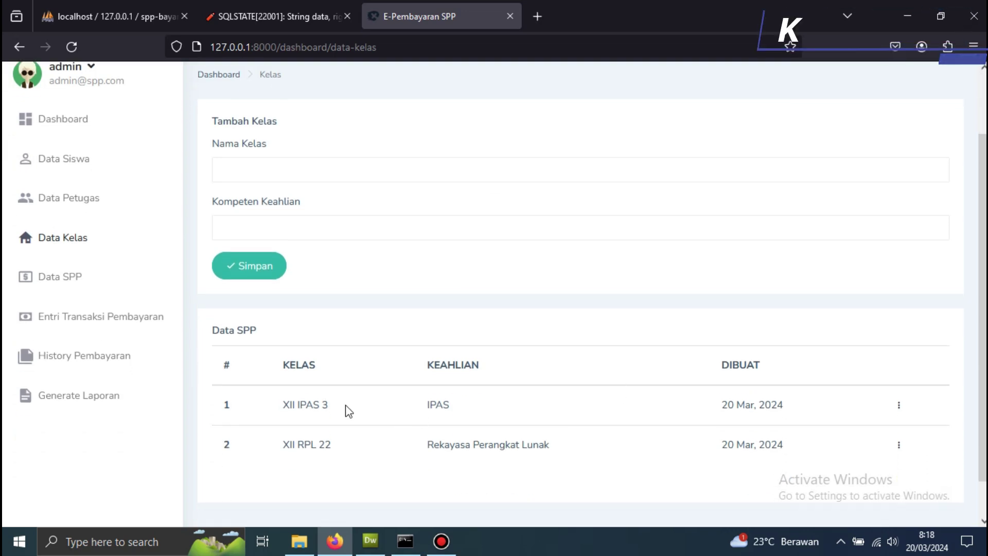
pyautogui.scroll(2, 348, 410)
pyautogui.click(66, 234)
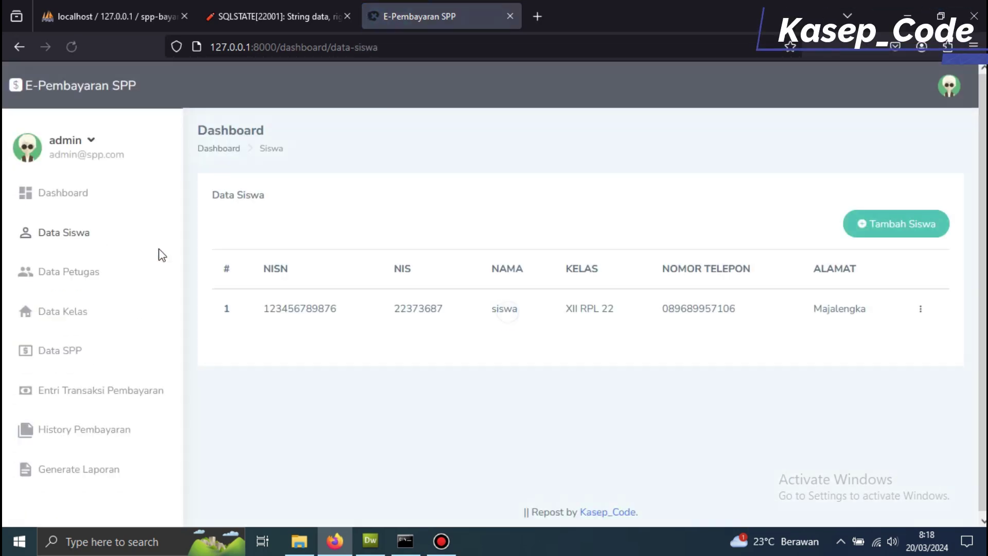
# - In Tambah Siswa, enter the student's NISN, NIS, name and class XII IPAS 3
pyautogui.click(875, 234)
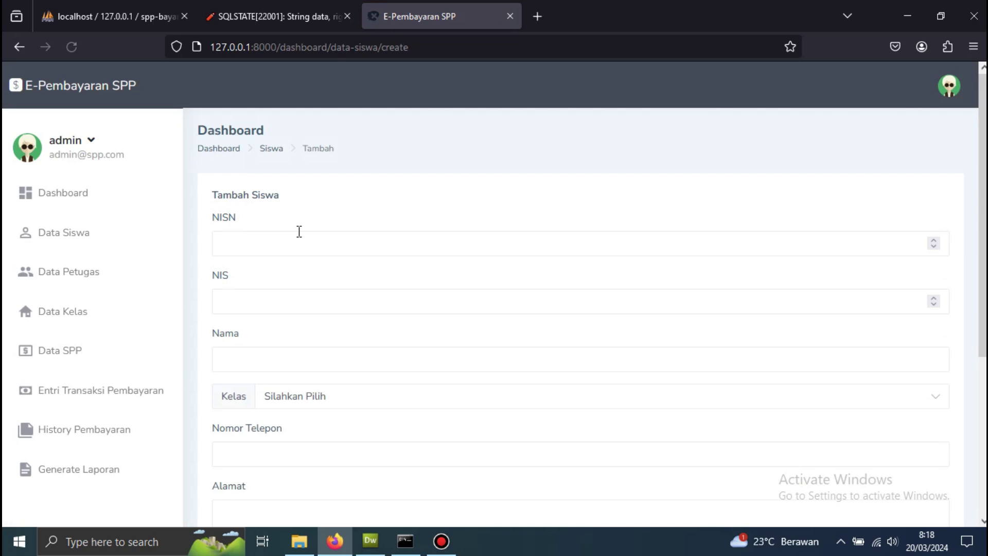
pyautogui.click(294, 250)
pyautogui.write('44445555')
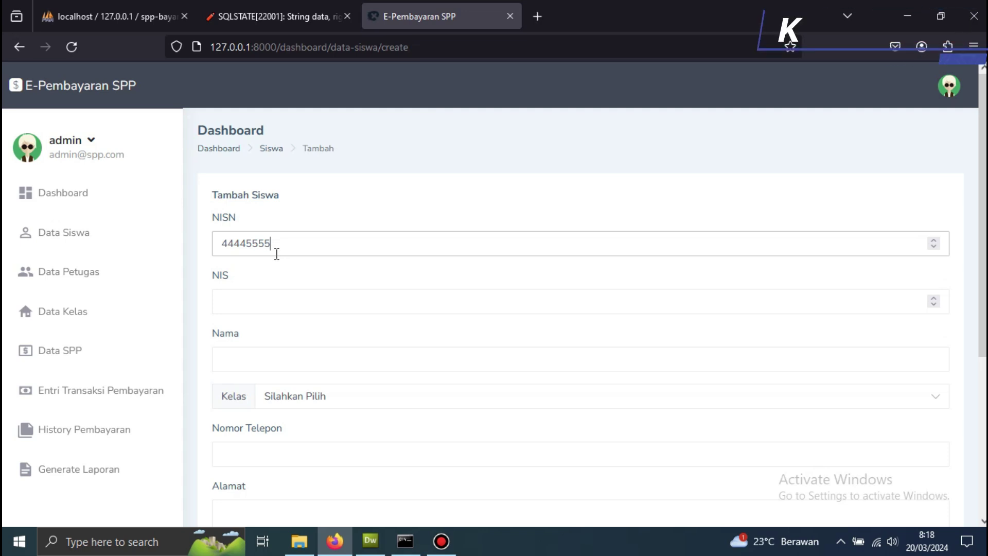
pyautogui.click(250, 303)
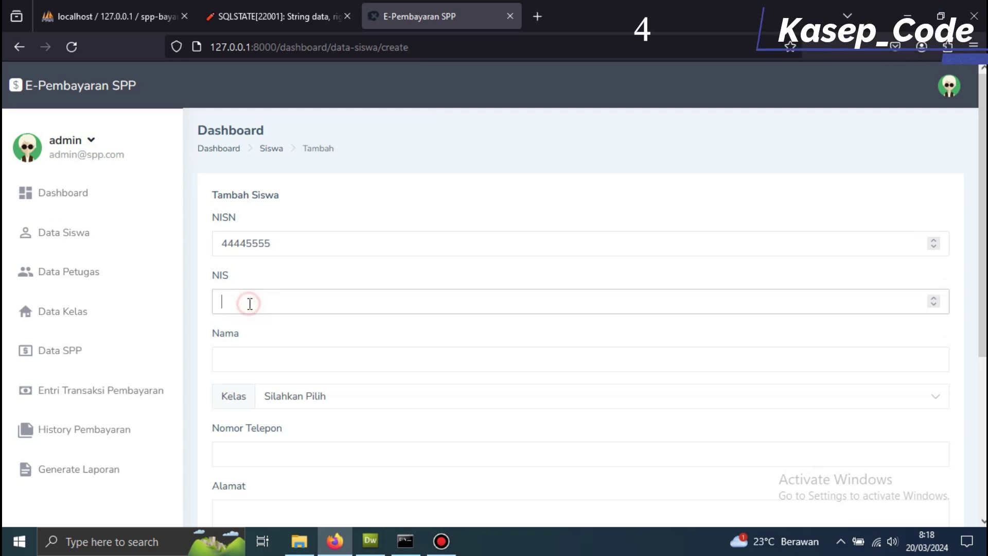
pyautogui.write('44445555')
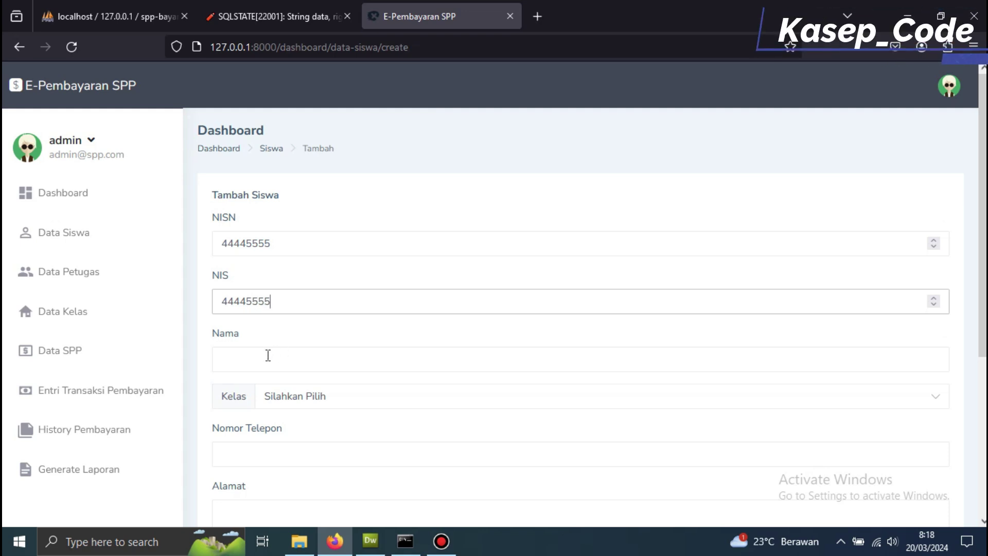
pyautogui.click(266, 355)
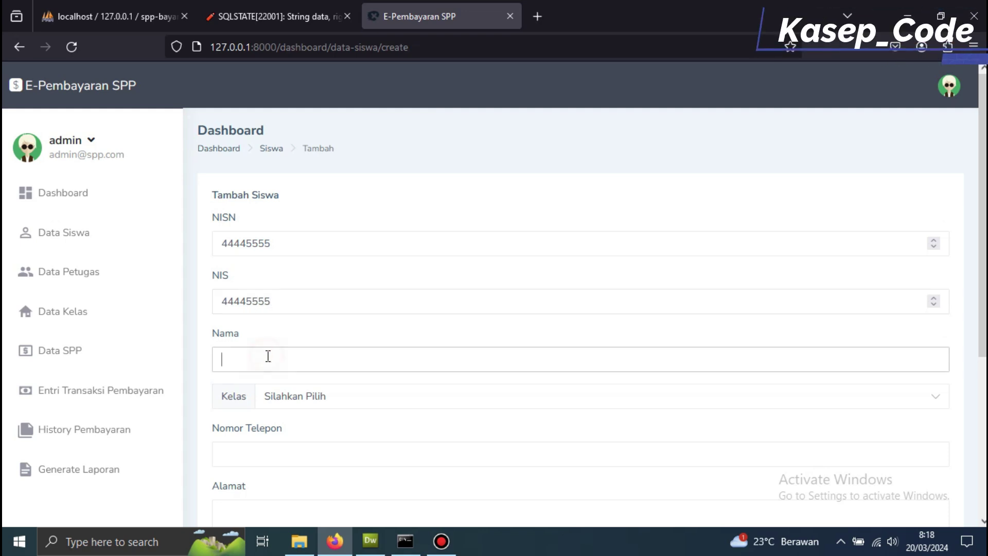
pyautogui.write('KASEP SISWA')
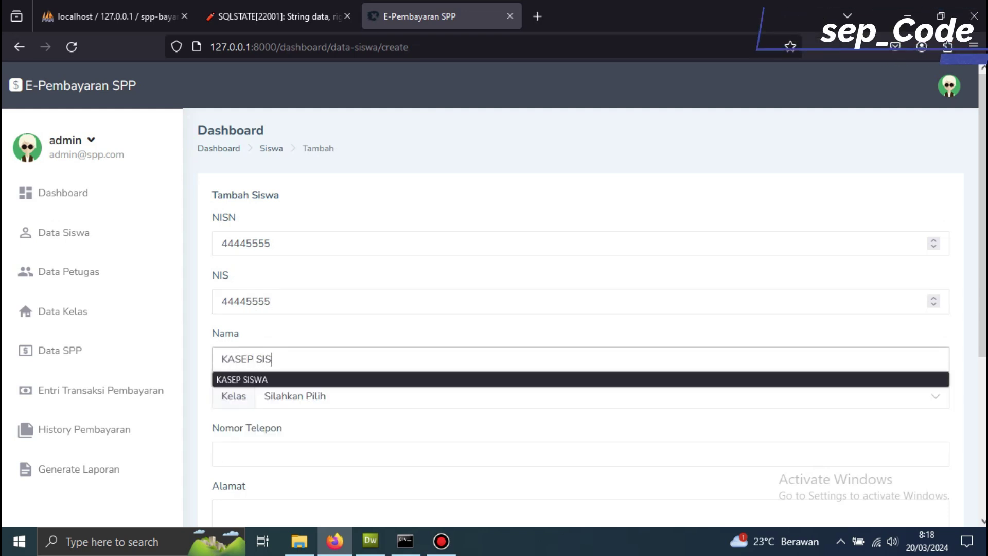
pyautogui.click(302, 400)
pyautogui.click(297, 462)
# - Fill in the student's phone number and address, leaving the SPP choice empty
pyautogui.click(284, 463)
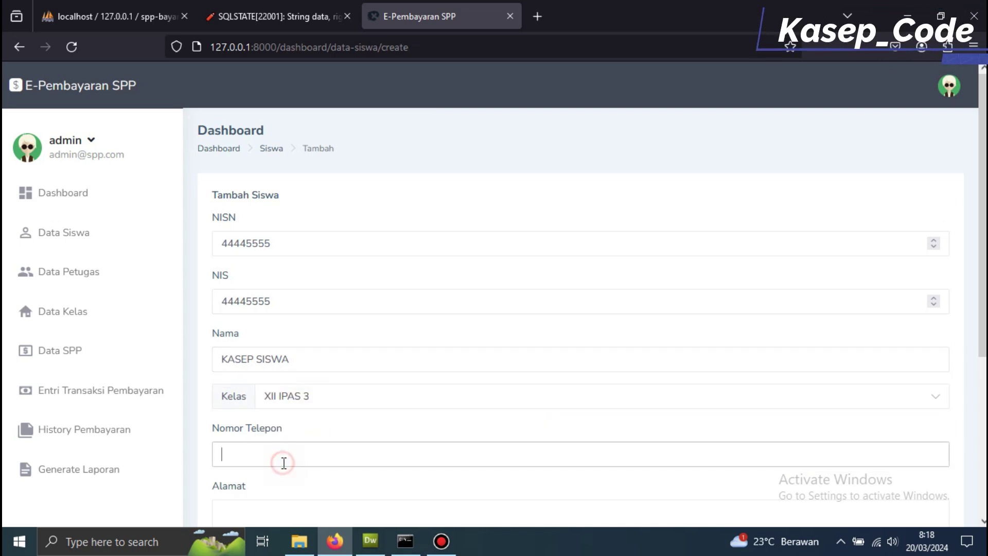
pyautogui.write('0898998989989')
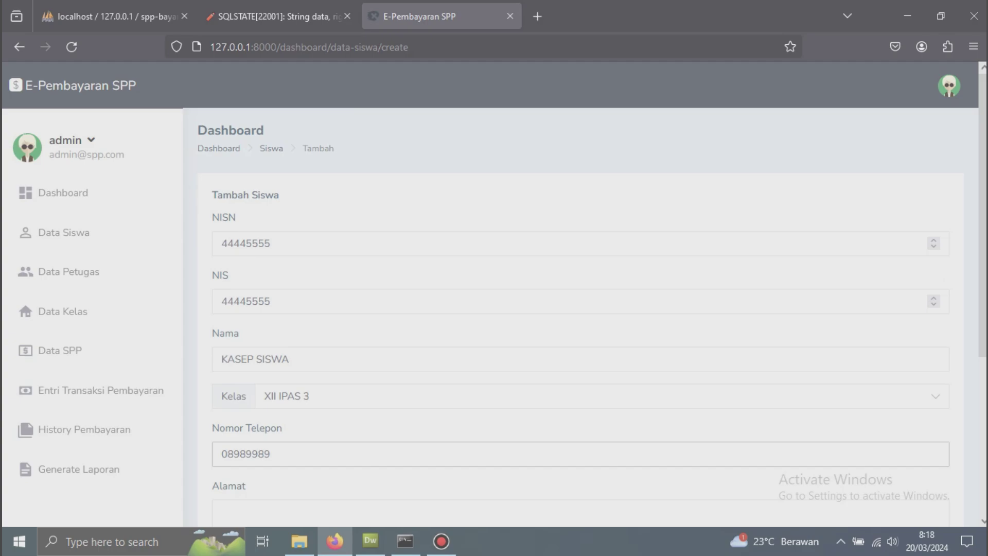
pyautogui.scroll(-5, 303, 447)
pyautogui.click(255, 298)
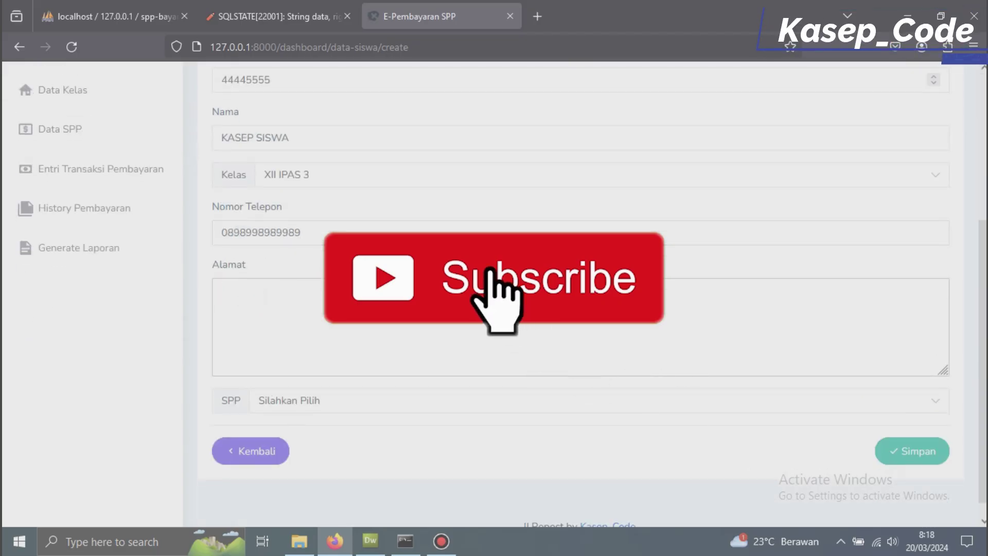
pyautogui.write('kOH')
pyautogui.press('BackSpace')
pyautogui.write('NOHA w')
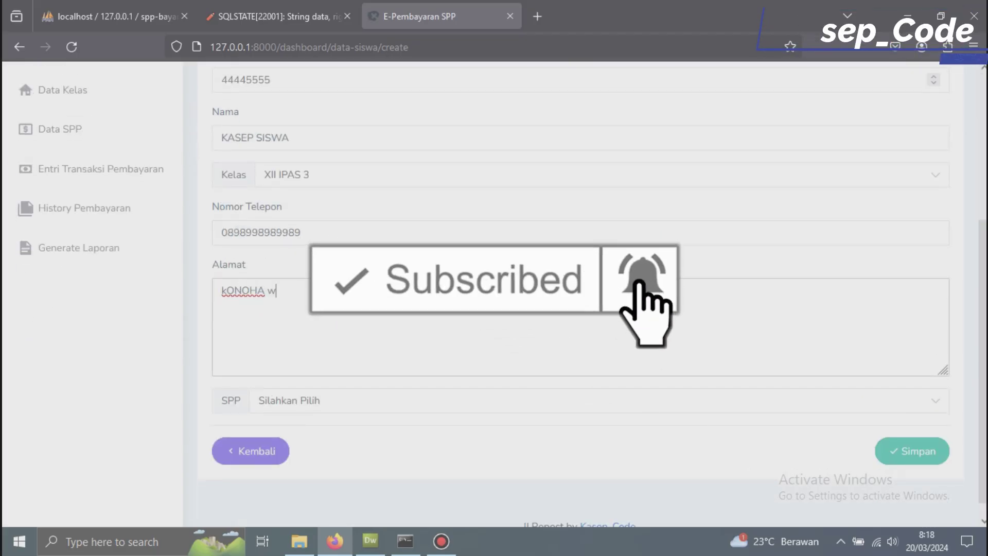
pyautogui.write('AKANDA')
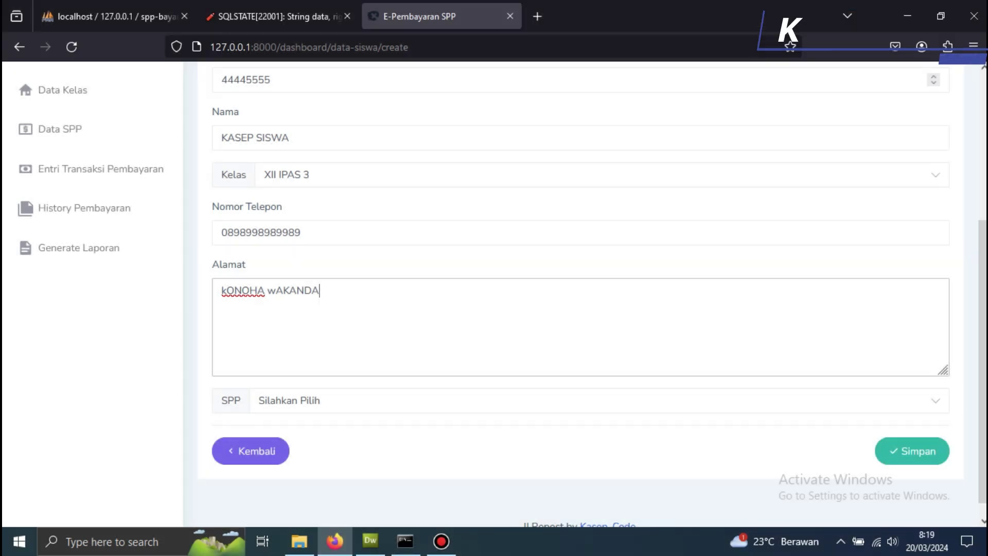
pyautogui.click(266, 400)
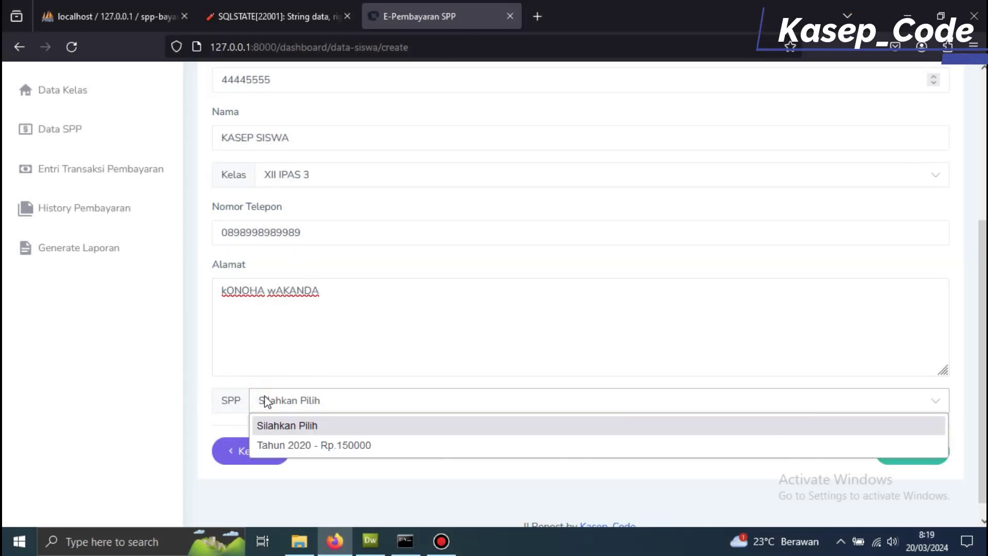
pyautogui.click(338, 430)
pyautogui.scroll(3, 243, 400)
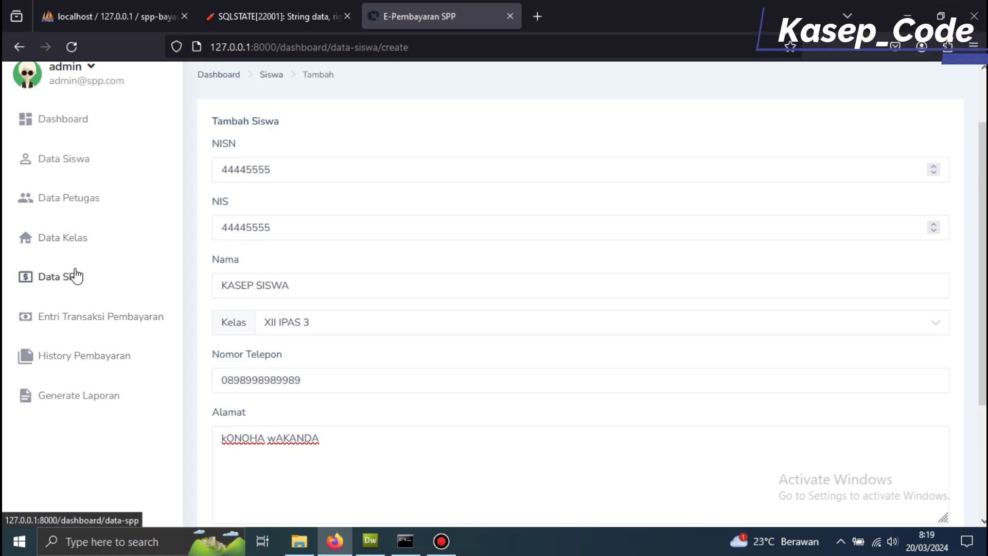
# - Add a new SPP rate for Tahun 2024 with Nominal 750000 and save it
pyautogui.click(75, 271)
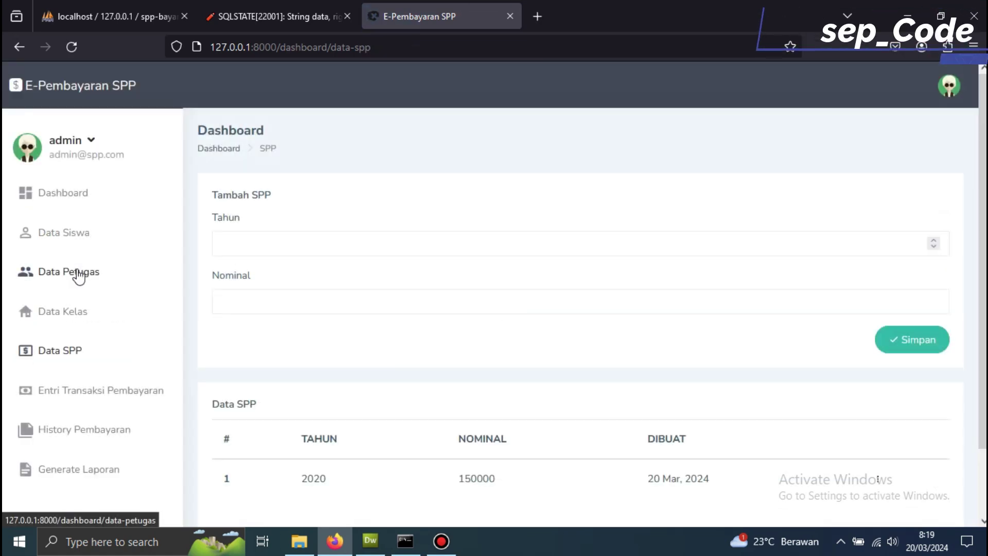
pyautogui.scroll(-1, 458, 342)
pyautogui.scroll(1, 293, 269)
pyautogui.click(265, 238)
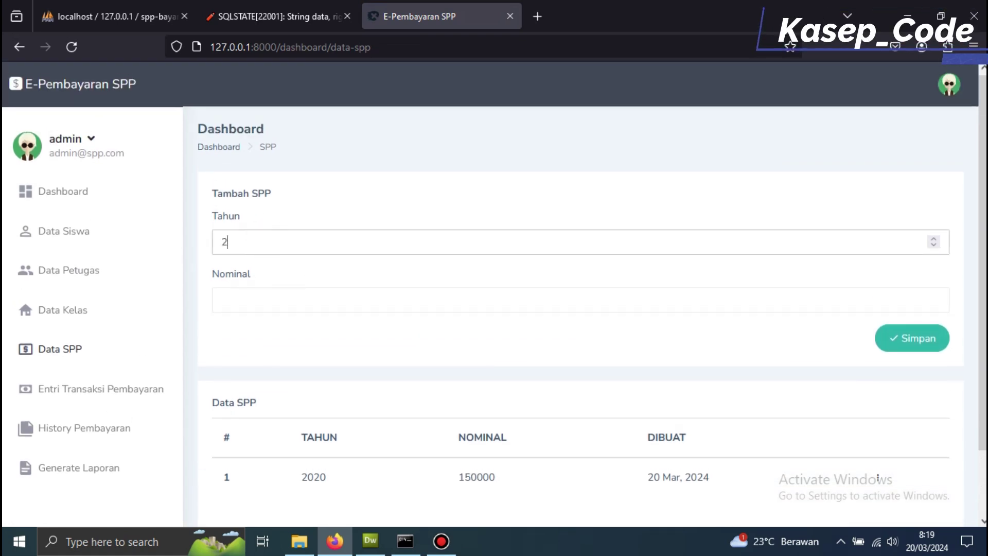
pyautogui.click(327, 295)
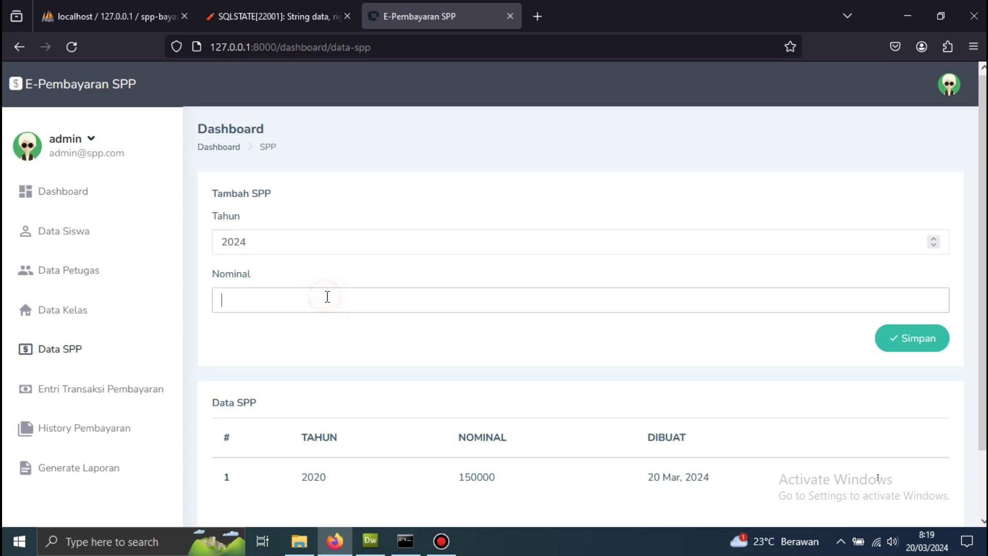
pyautogui.scroll(-2, 326, 296)
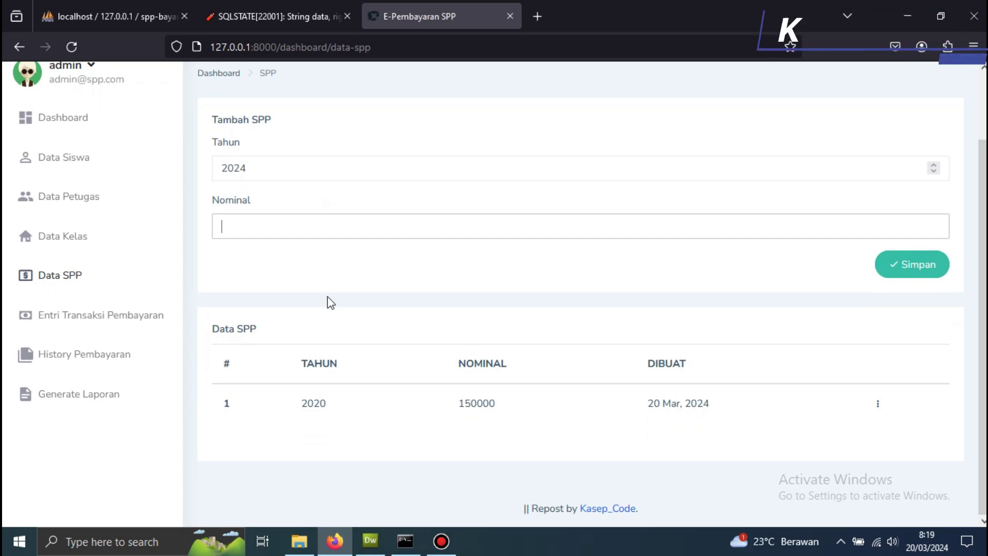
pyautogui.write('50000')
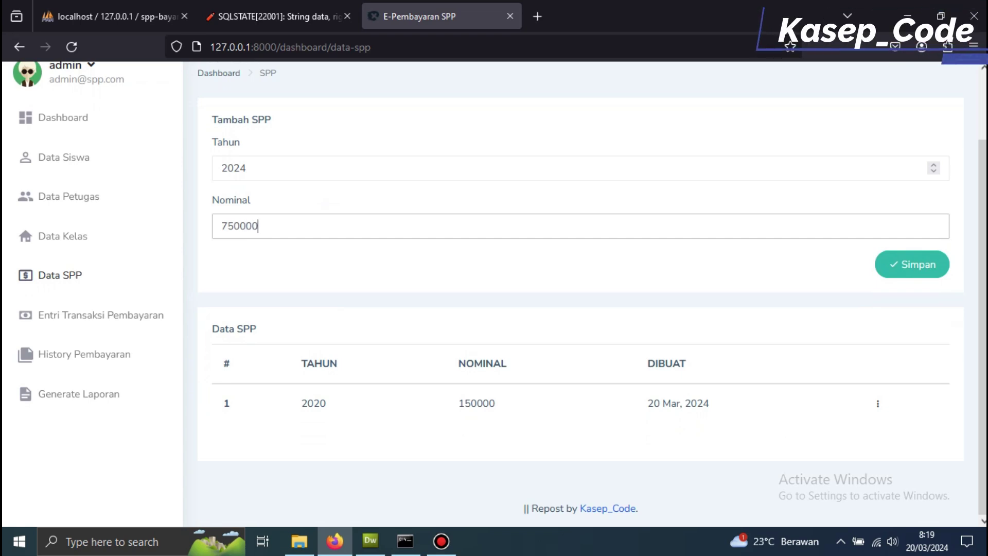
pyautogui.click(937, 269)
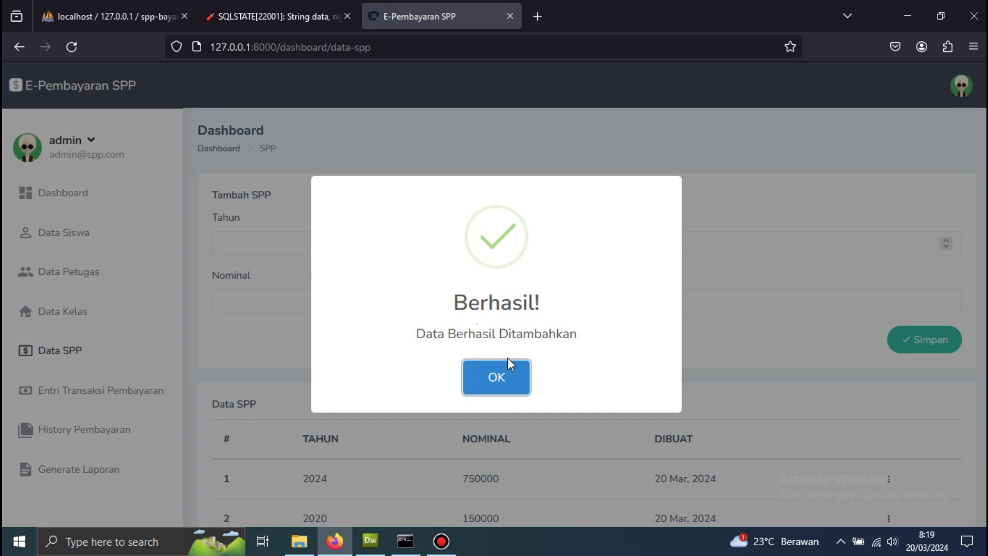
pyautogui.click(508, 361)
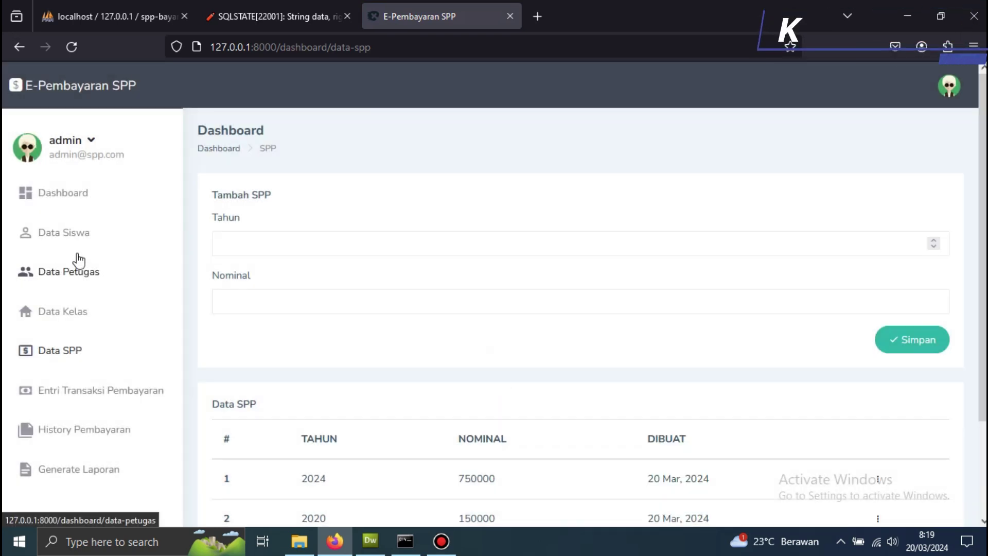
# - Open a new Tambah Siswa form from Data Siswa, ready for the NISN
pyautogui.click(80, 235)
pyautogui.click(900, 229)
pyautogui.click(270, 253)
pyautogui.write('44445555')
# - Fill in the student's NISN, NIS and name, and assign class XII IPAS 3
pyautogui.click(252, 295)
pyautogui.write('4444')
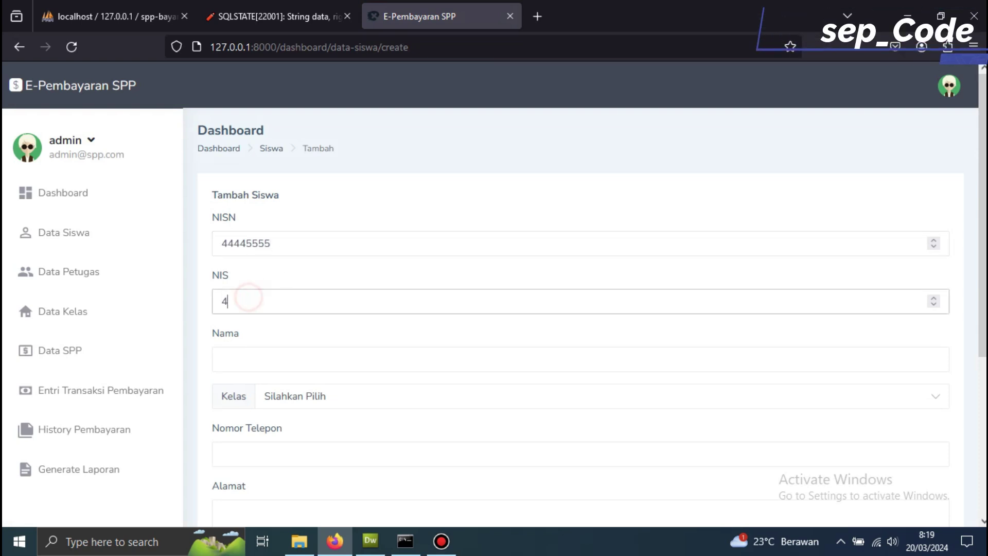
pyautogui.click(253, 359)
pyautogui.write('KASEP')
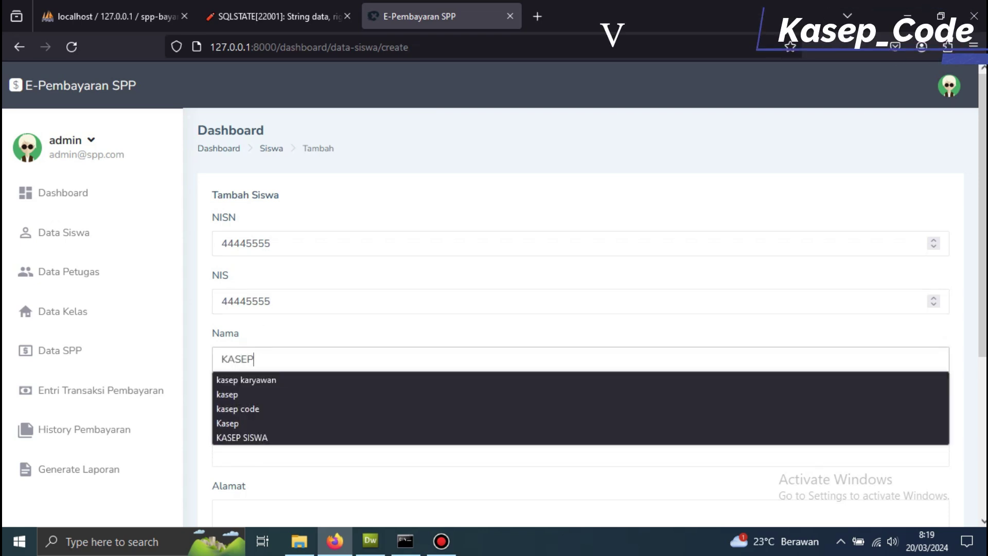
pyautogui.click(242, 438)
pyautogui.click(273, 400)
pyautogui.click(282, 458)
# - Enter the student's phone number and home address
pyautogui.click(243, 450)
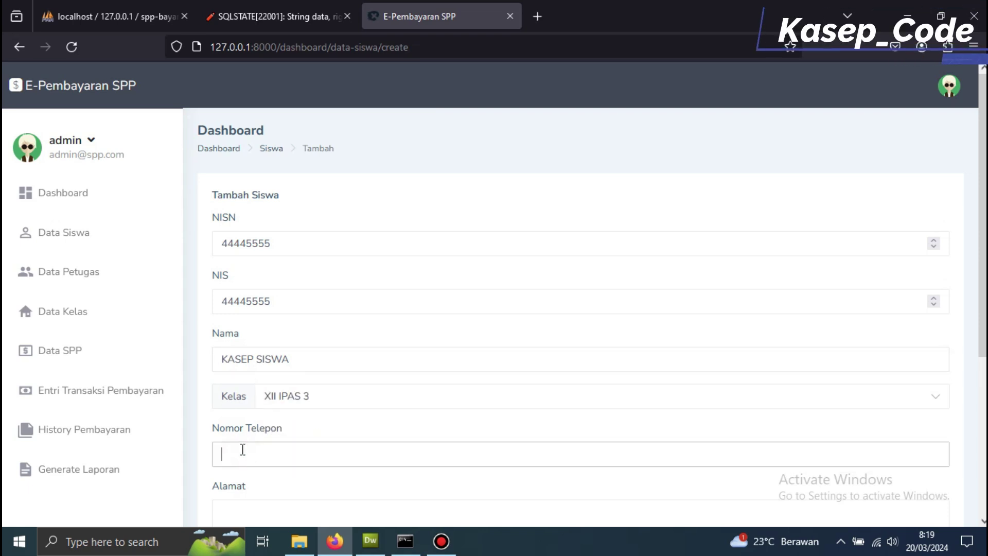
pyautogui.write('58686868686868')
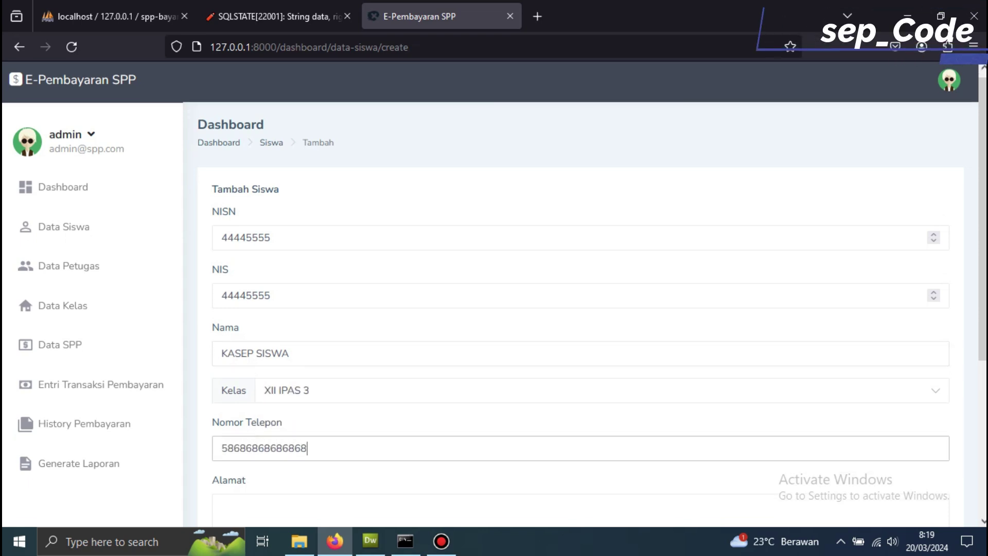
pyautogui.scroll(-3, 249, 403)
pyautogui.click(251, 401)
pyautogui.write('KONOHA WAK')
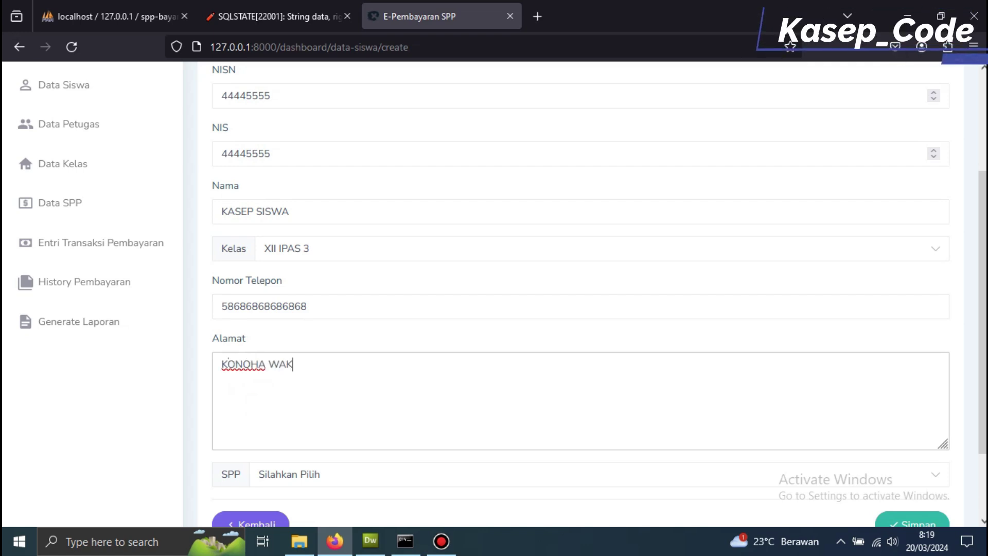
pyautogui.write('DANA')
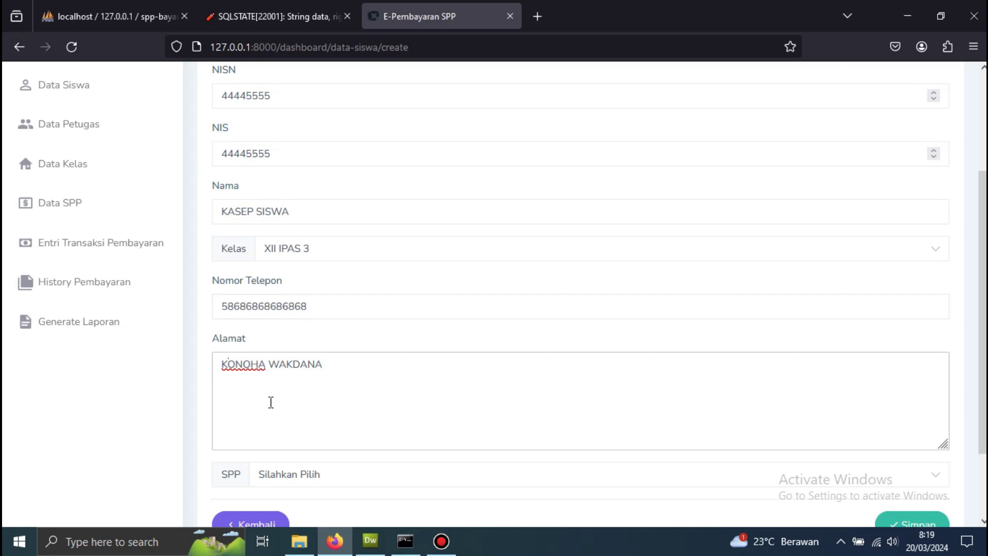
pyautogui.scroll(-3, 270, 402)
# - Choose the Tahun 2024 - Rp.750000 SPP rate and save the student
pyautogui.click(288, 401)
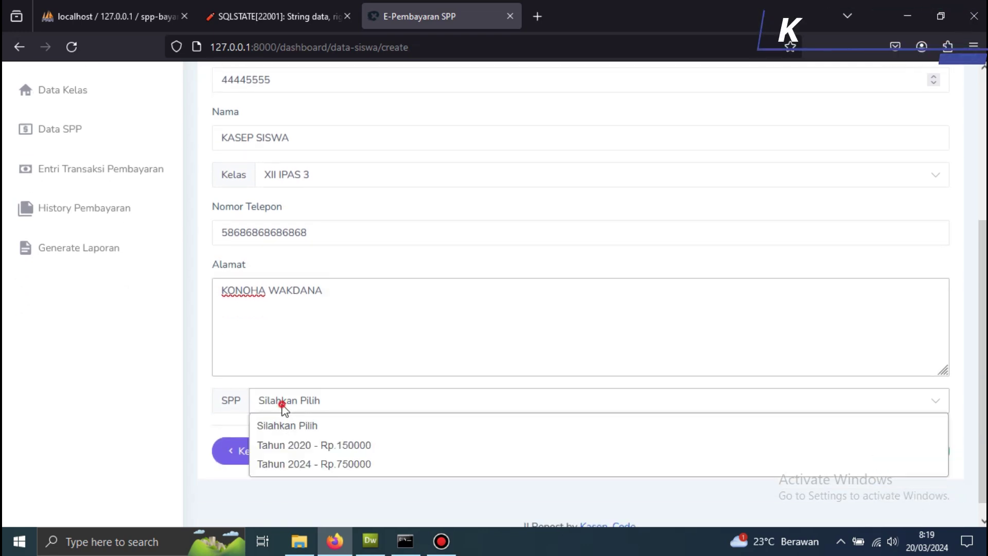
pyautogui.click(352, 465)
pyautogui.click(921, 454)
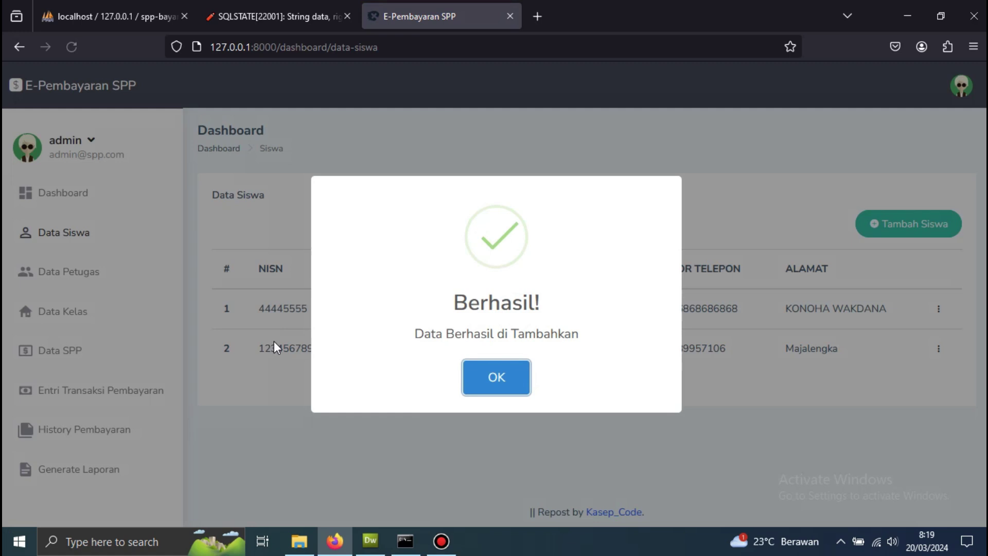
pyautogui.click(509, 381)
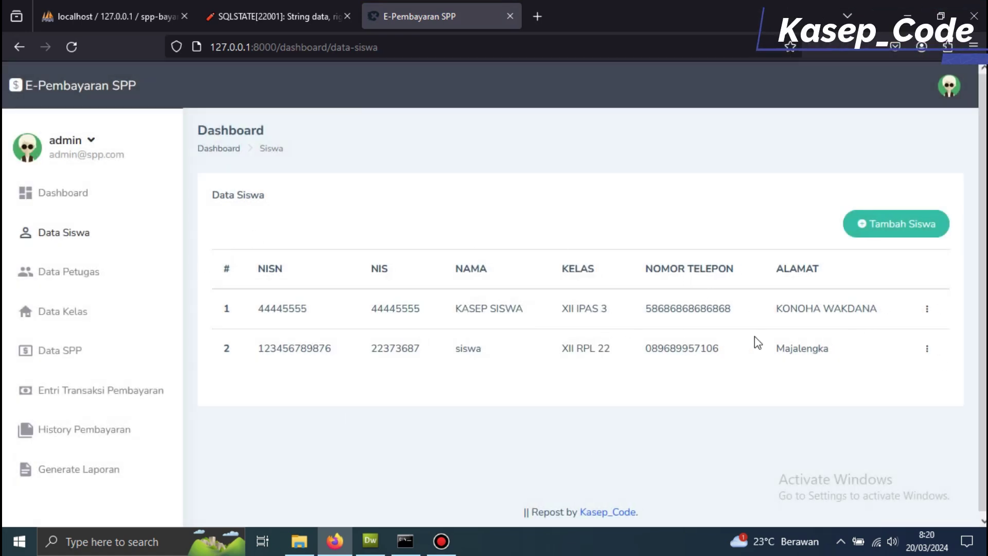
# - Edit the first student's record, append a word to the Alamat field, and save it
pyautogui.click(927, 309)
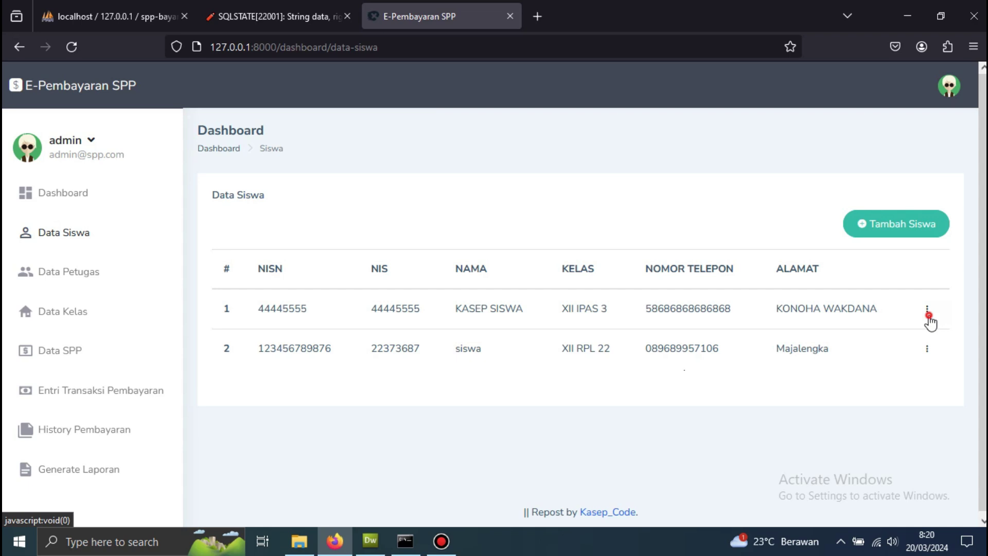
pyautogui.click(868, 280)
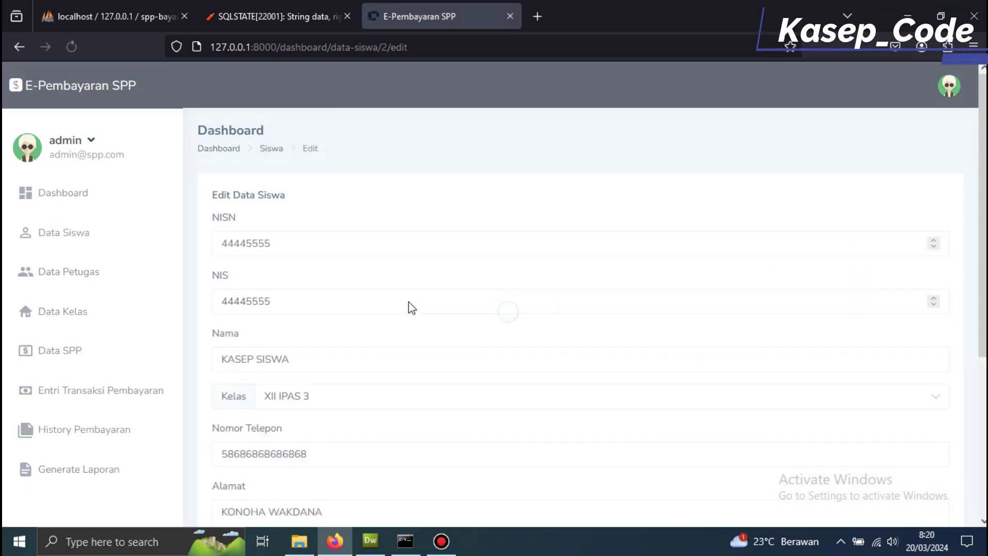
pyautogui.scroll(-4, 289, 324)
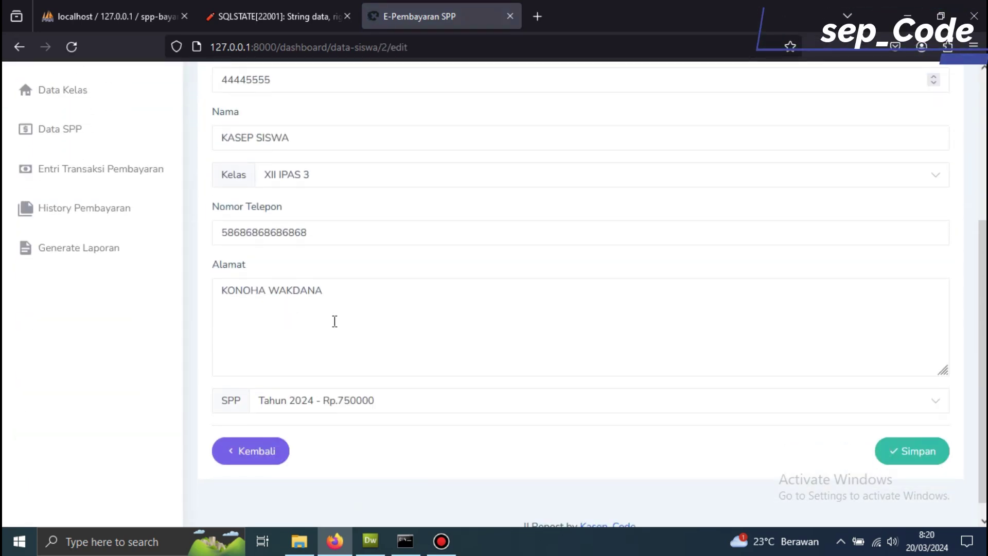
pyautogui.click(346, 292)
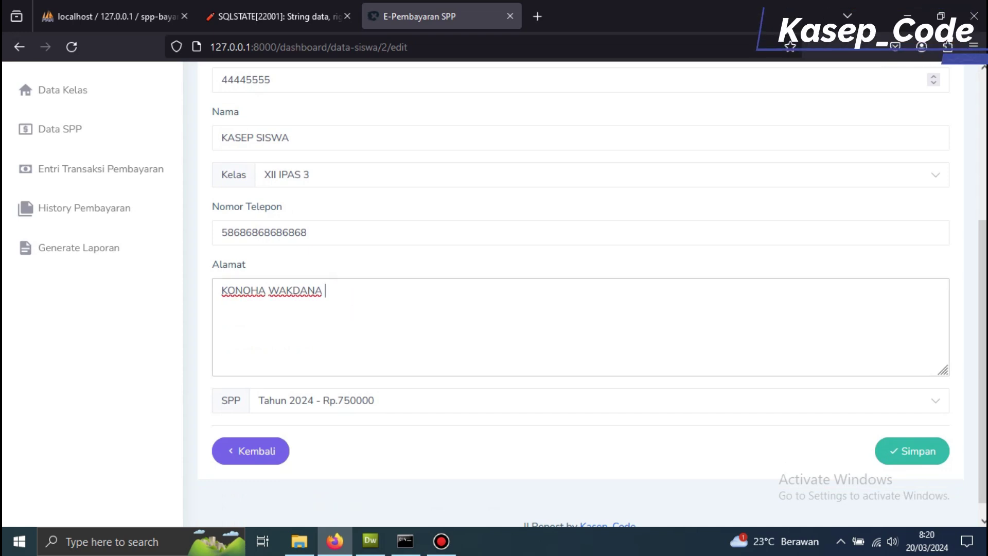
pyautogui.write('POREVER')
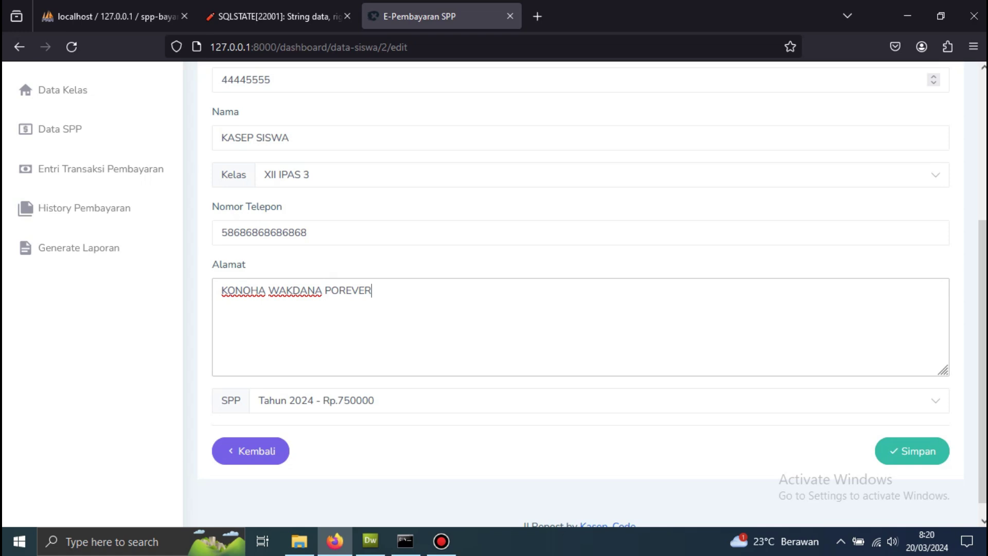
pyautogui.click(911, 450)
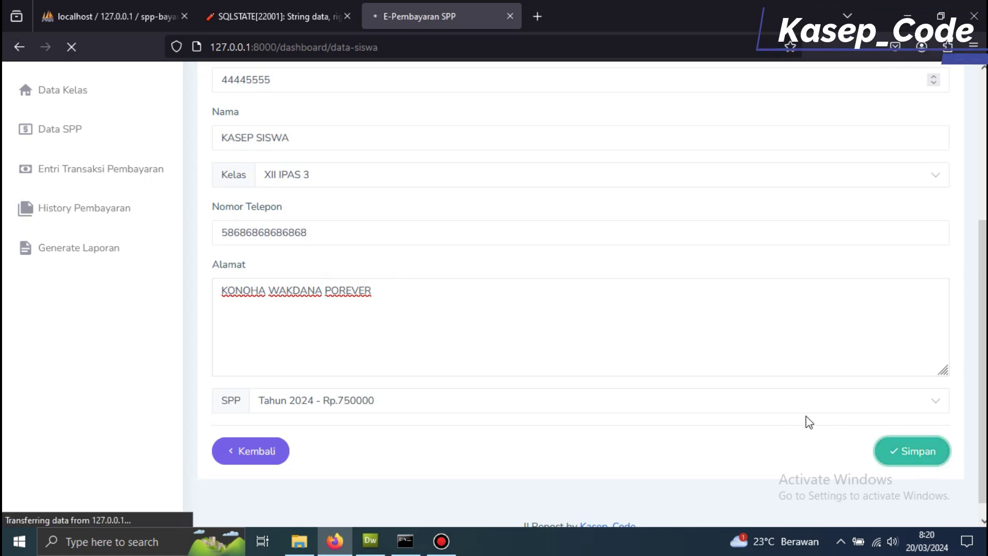
pyautogui.click(517, 376)
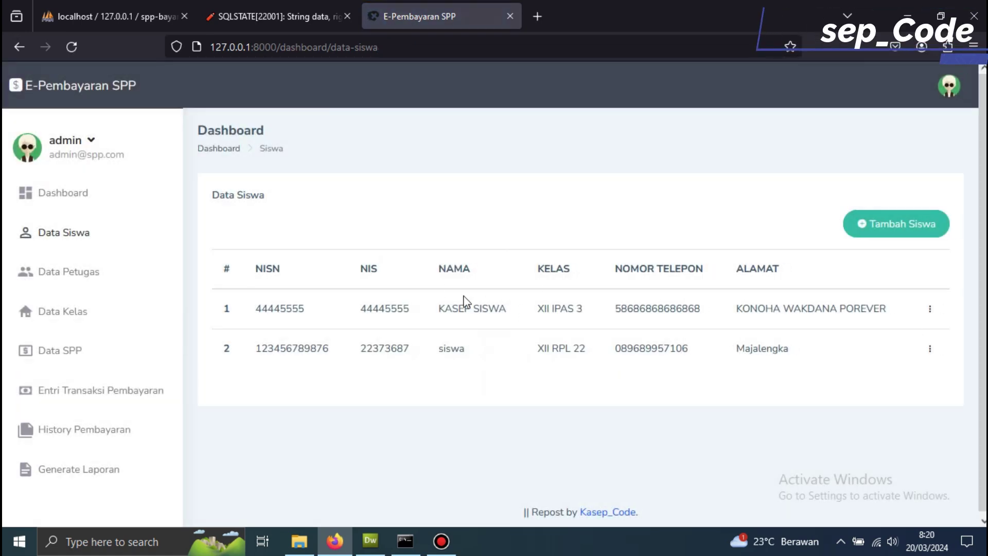
# - Edit the first Data Petugas account and fill in a new password and its confirmation
pyautogui.click(71, 278)
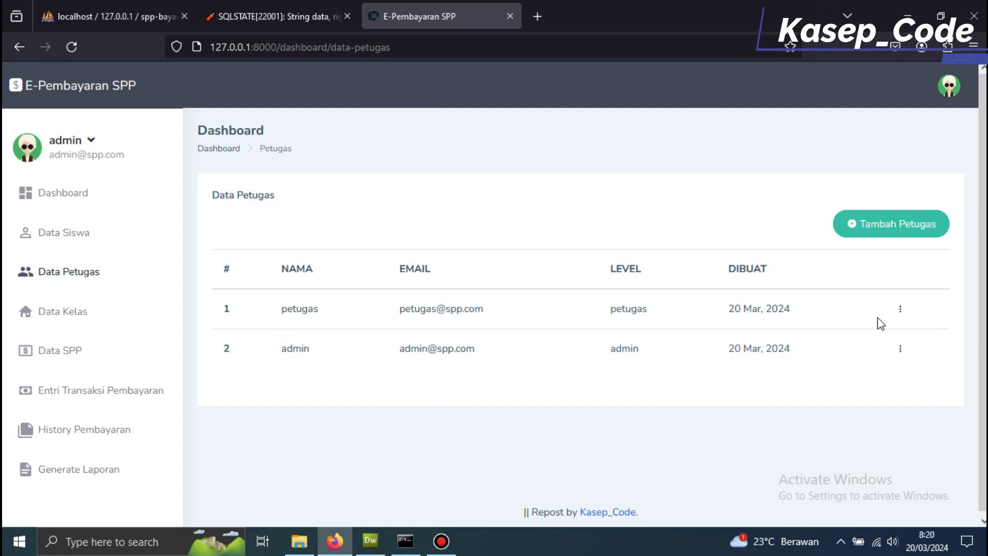
pyautogui.click(900, 308)
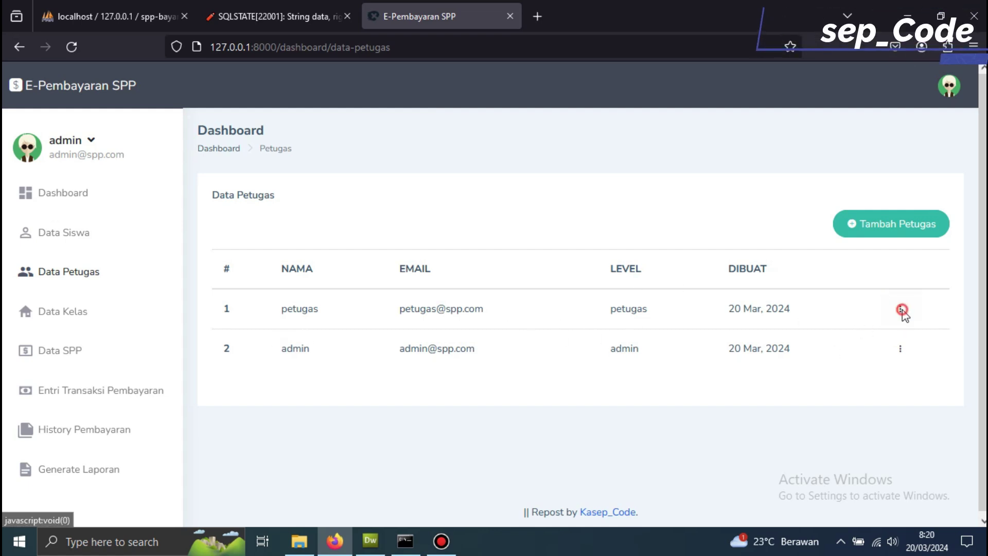
pyautogui.click(835, 278)
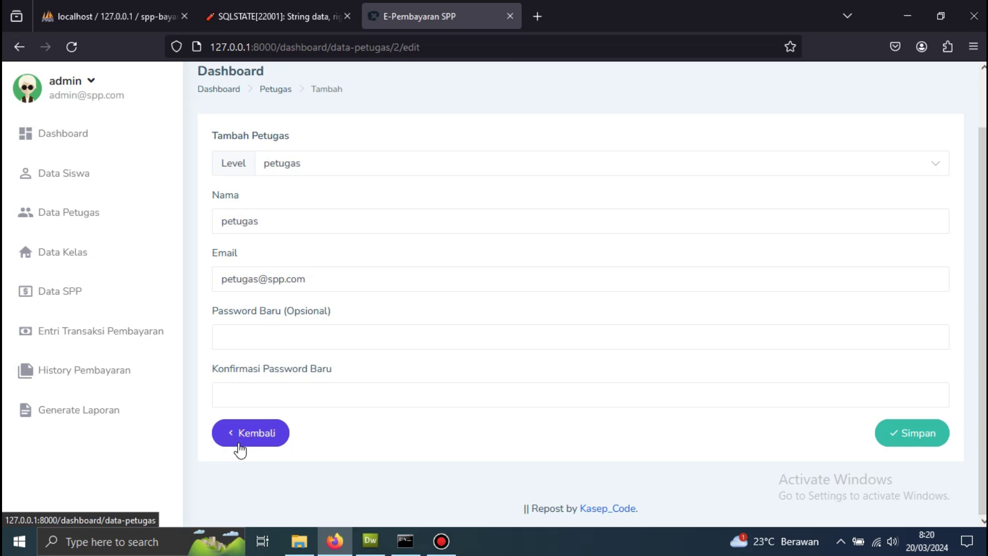
pyautogui.doubleClick(279, 221)
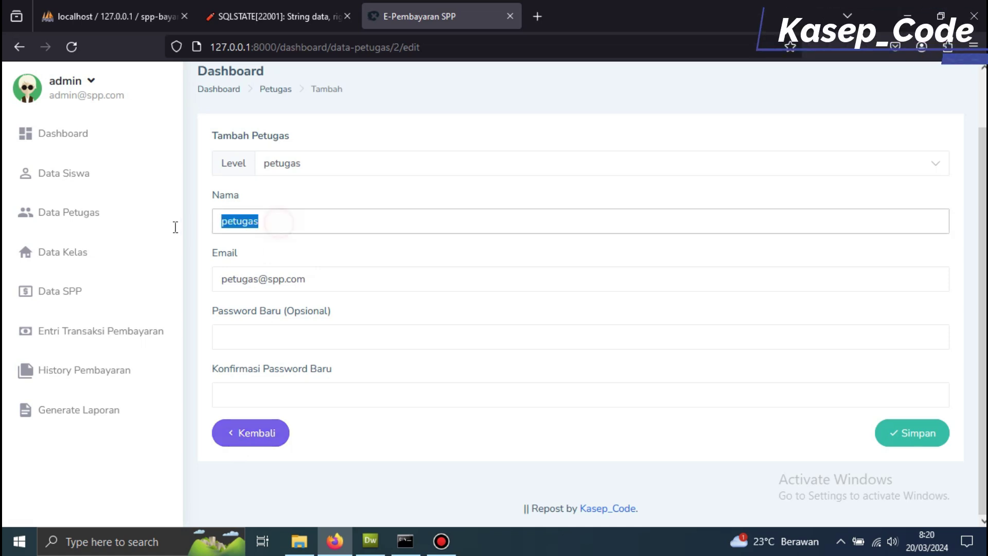
pyautogui.click(274, 331)
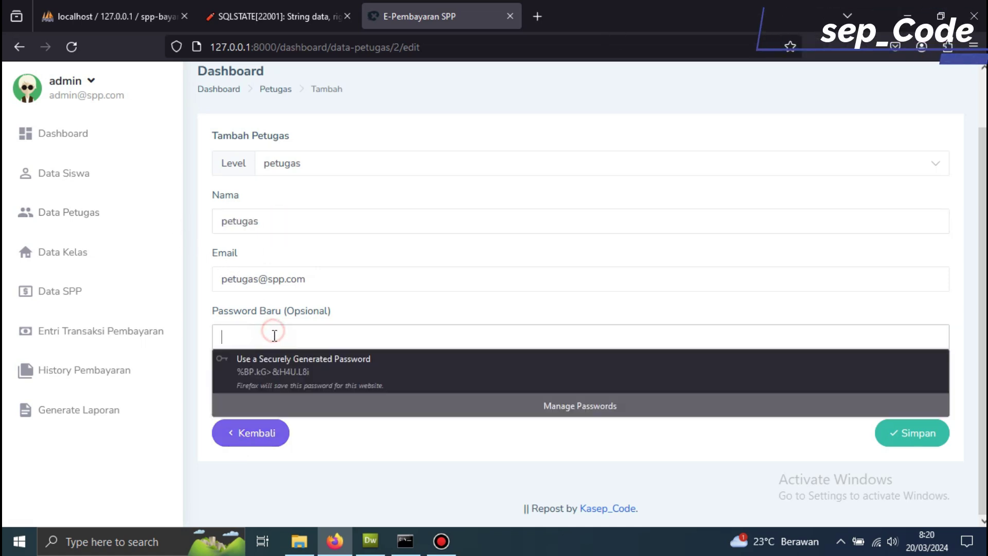
pyautogui.click(264, 382)
pyautogui.click(257, 392)
pyautogui.click(252, 416)
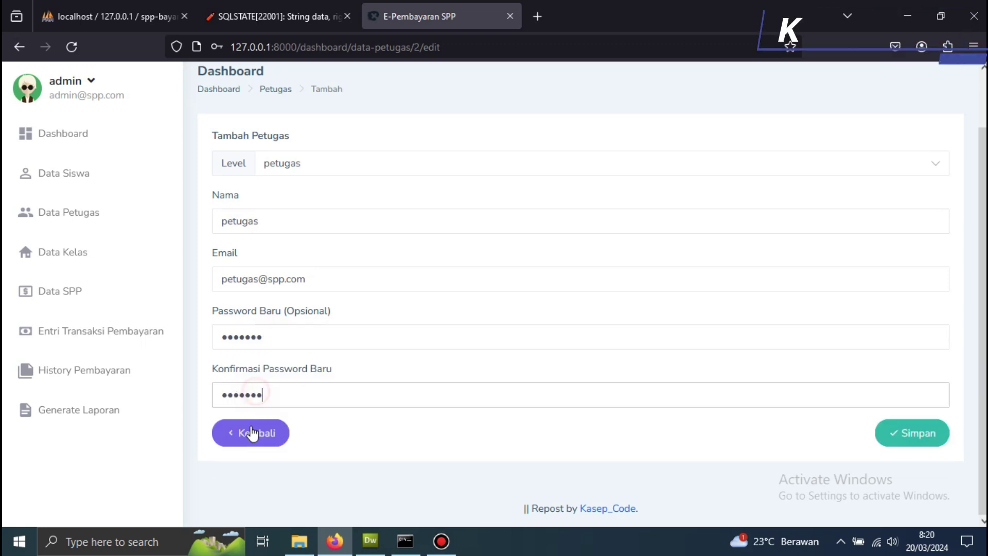
# - Save the staff changes after verifying with the old password, declining the browser's password prompt
pyautogui.click(898, 433)
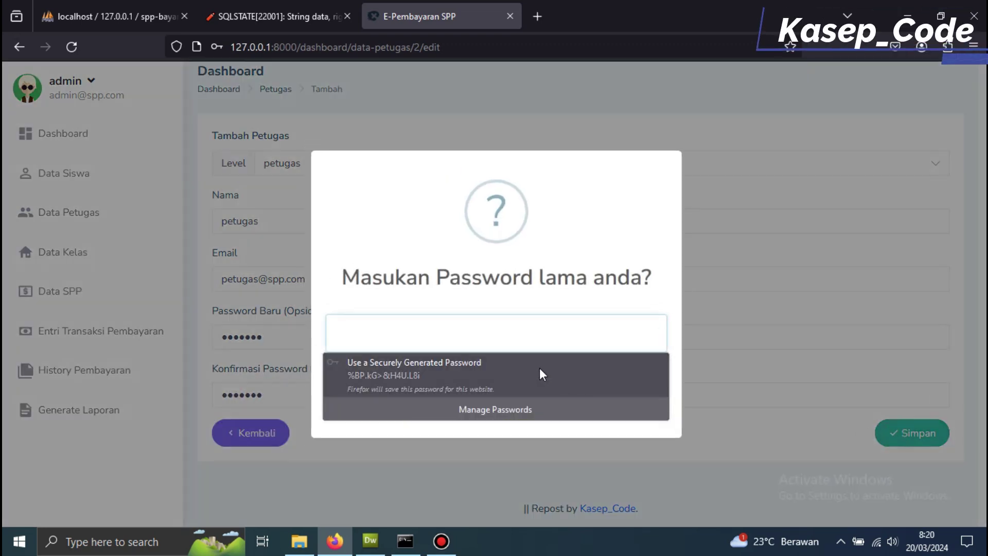
pyautogui.click(516, 346)
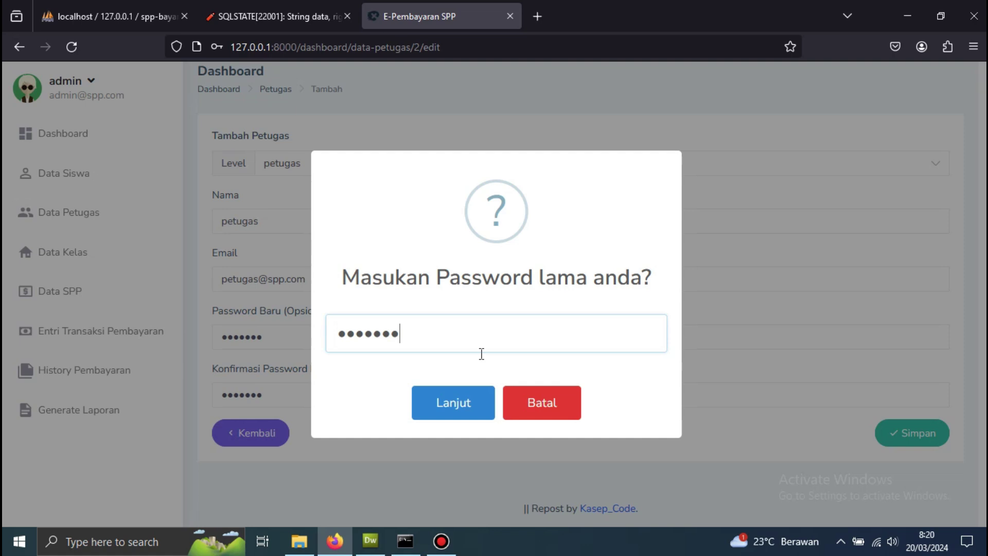
pyautogui.click(463, 402)
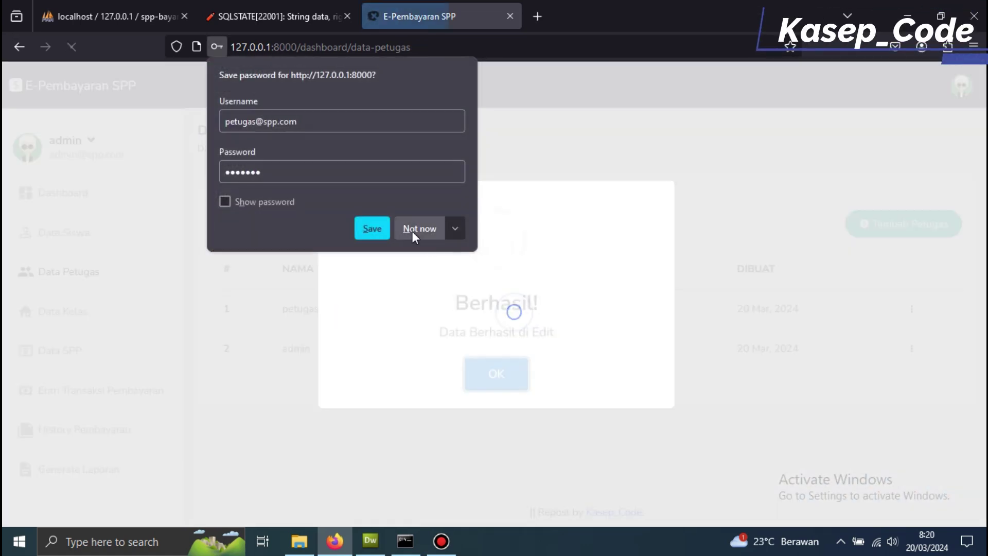
pyautogui.click(415, 224)
pyautogui.click(496, 375)
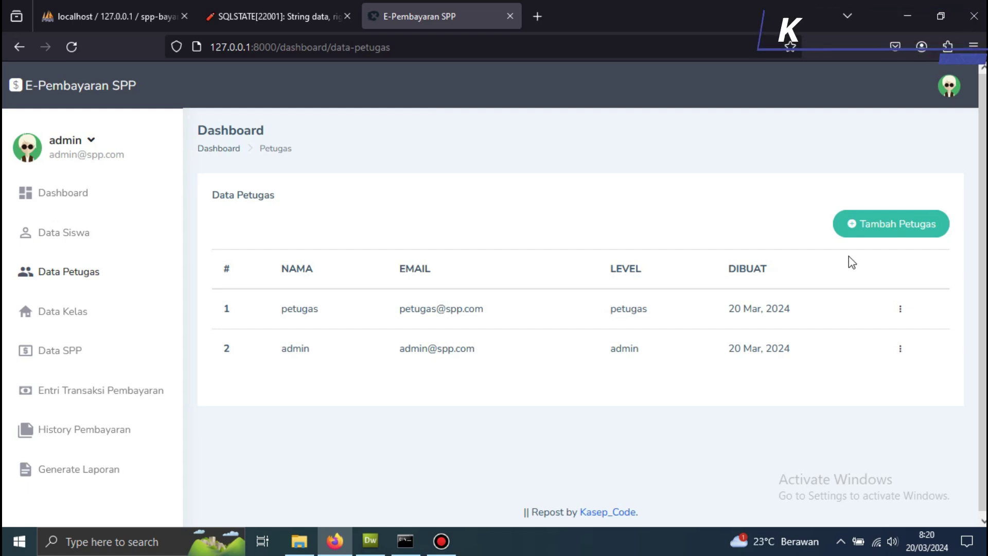
# - Start a new staff account at level petugas and enter the staff name and e-mail
pyautogui.click(873, 236)
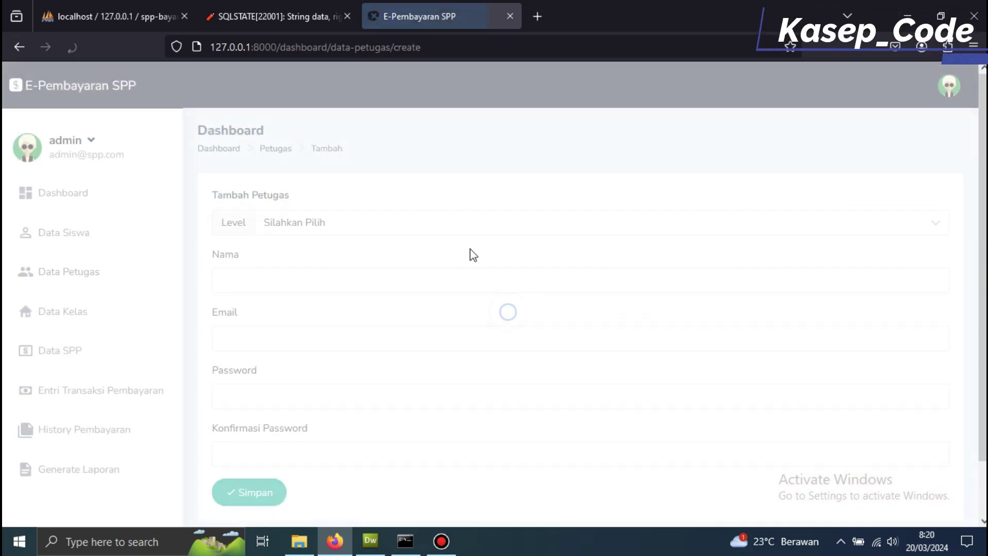
pyautogui.click(306, 223)
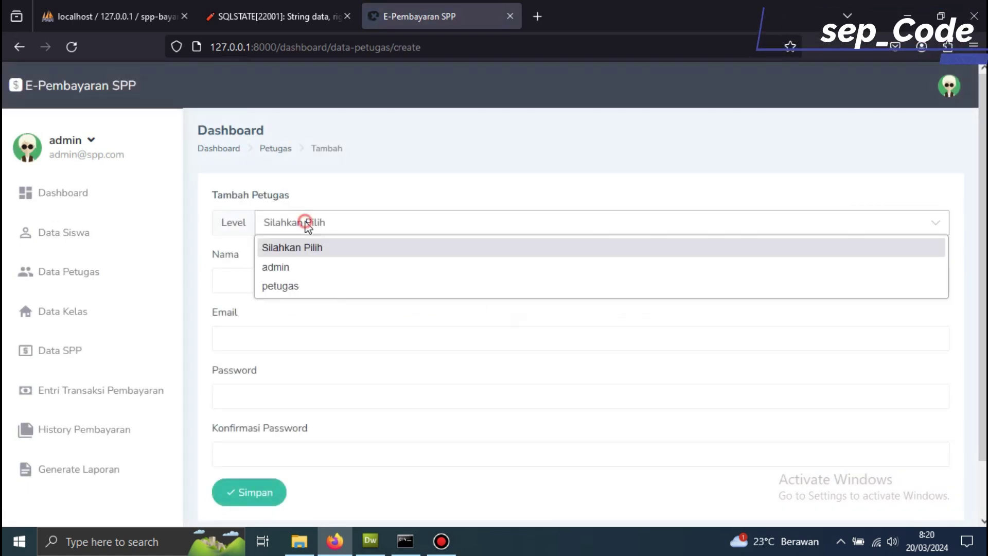
pyautogui.click(289, 286)
pyautogui.click(274, 279)
pyautogui.write('KASEP PETUGAS')
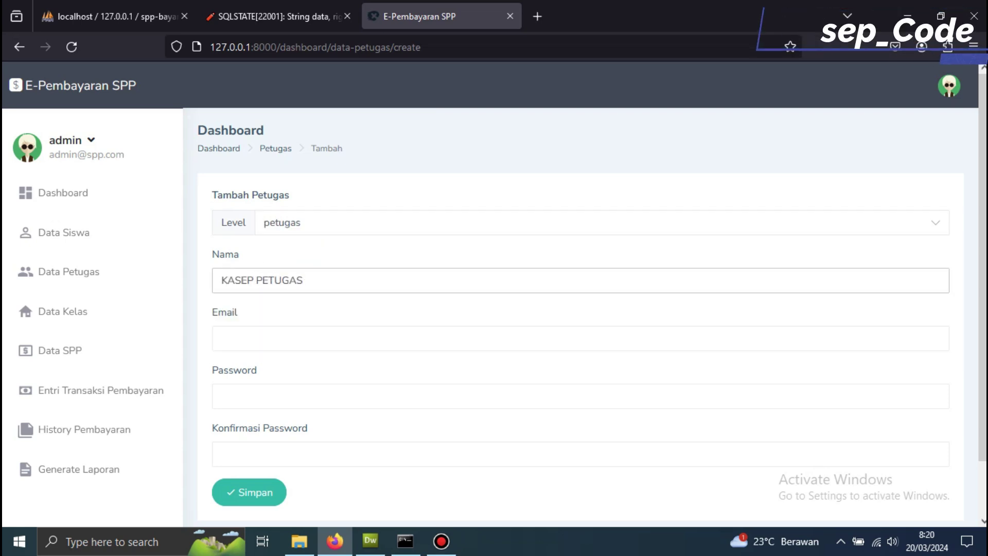
pyautogui.click(247, 337)
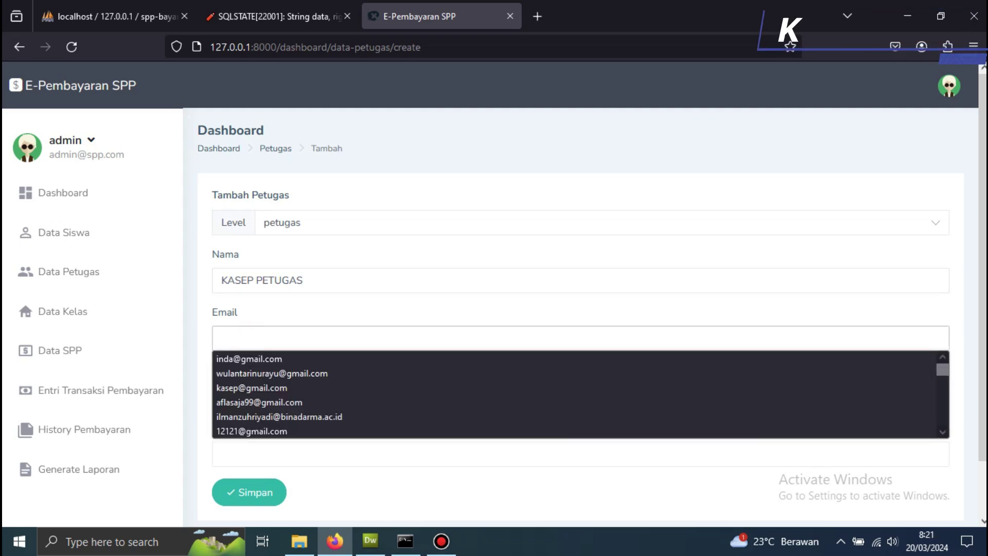
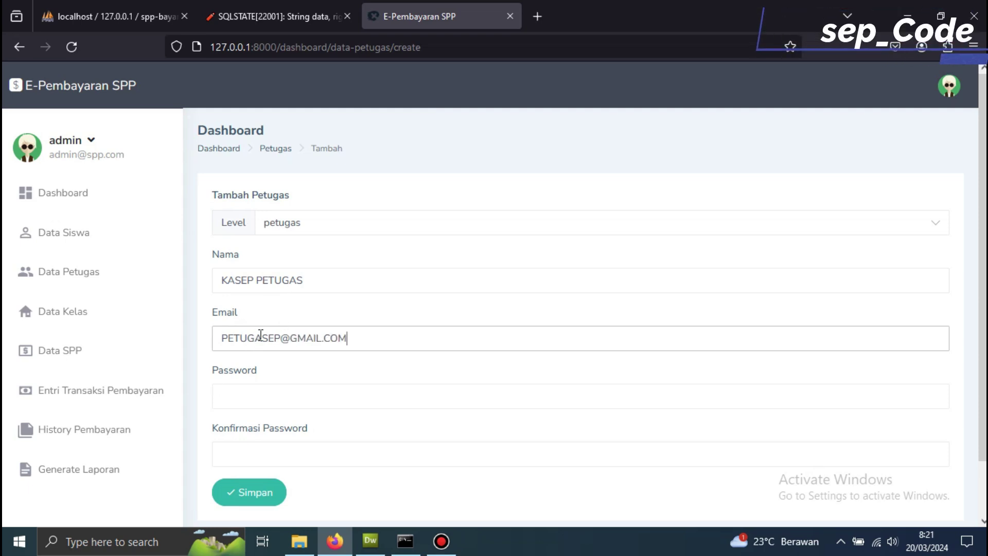
# - Set the account password and confirmation, then save the new petugas account
pyautogui.click(261, 391)
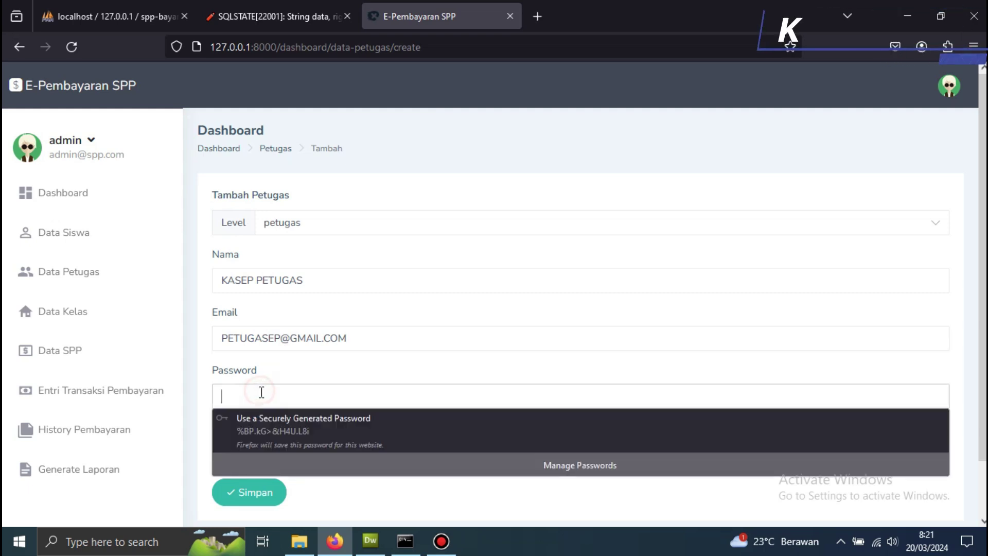
pyautogui.write('1')
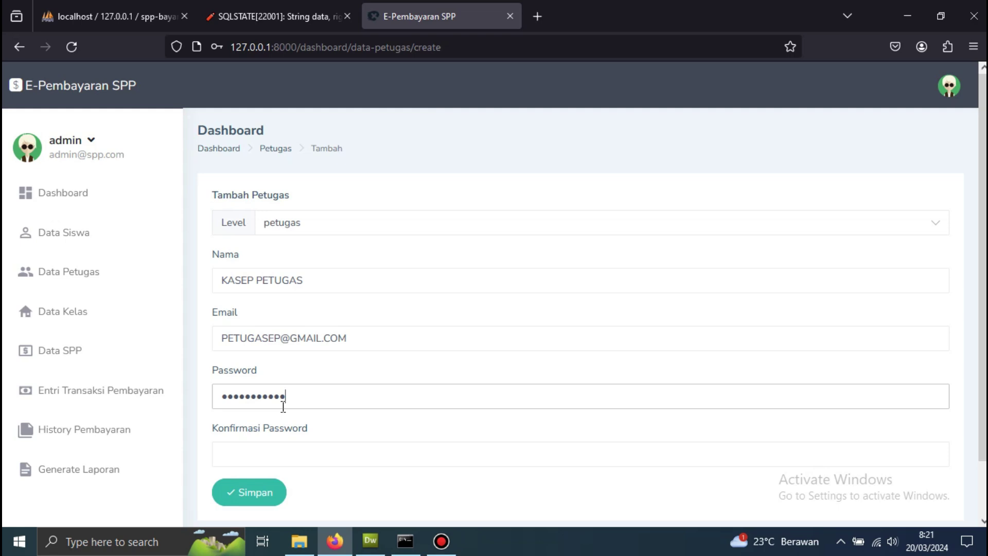
pyautogui.moveTo(281, 338); pyautogui.dragTo(26, 350)
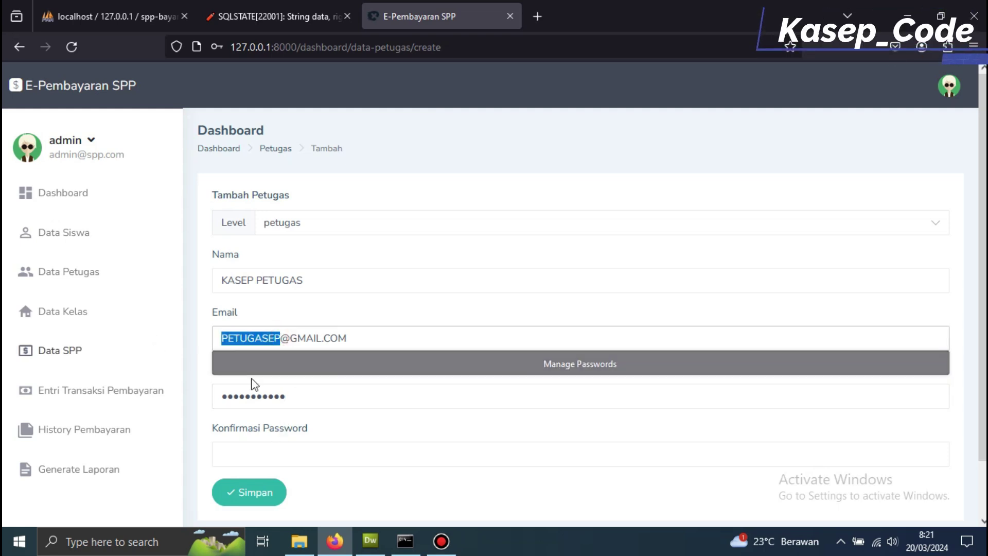
pyautogui.doubleClick(302, 406)
pyautogui.hotkey('ctrl', 'v')
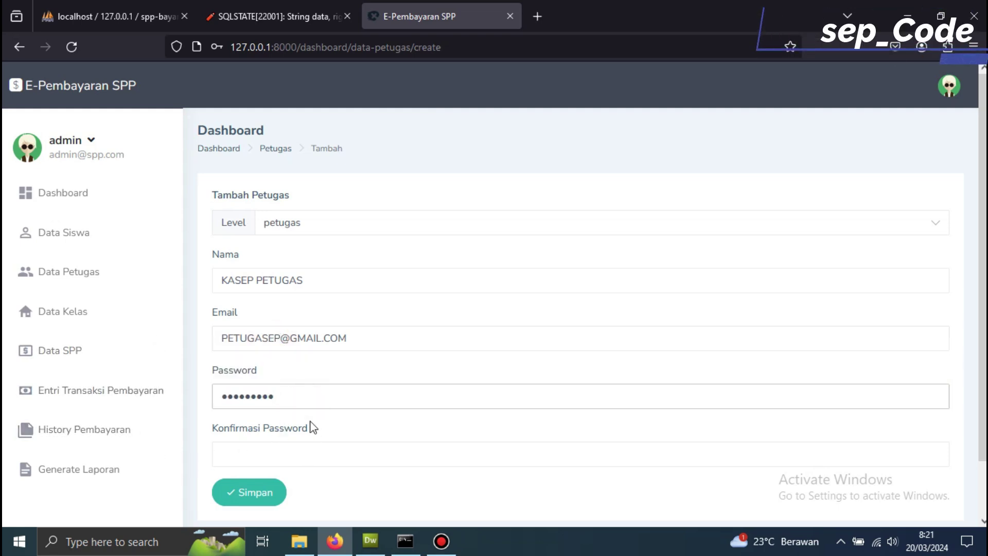
pyautogui.click(299, 454)
pyautogui.hotkey('ctrl', 'v')
pyautogui.click(252, 494)
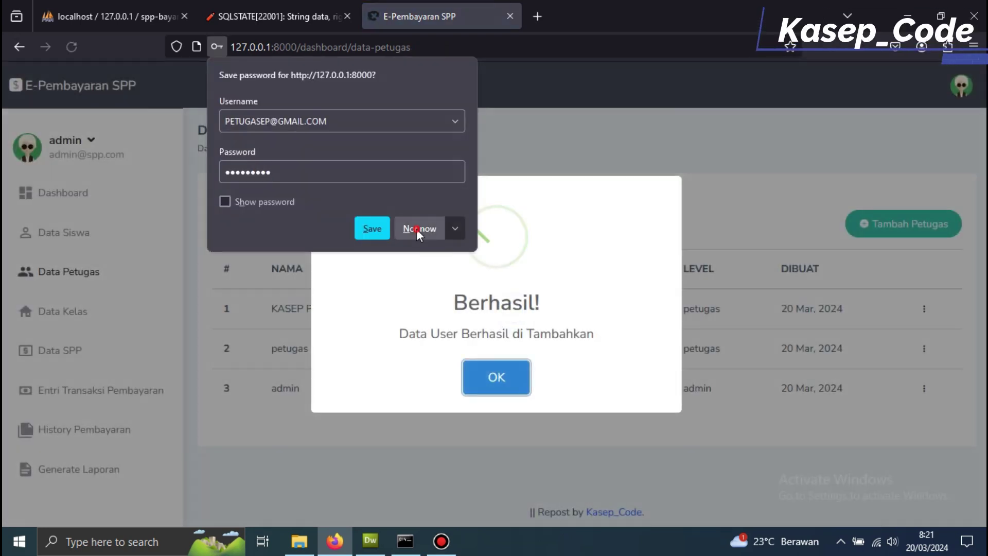
pyautogui.click(416, 229)
pyautogui.click(490, 375)
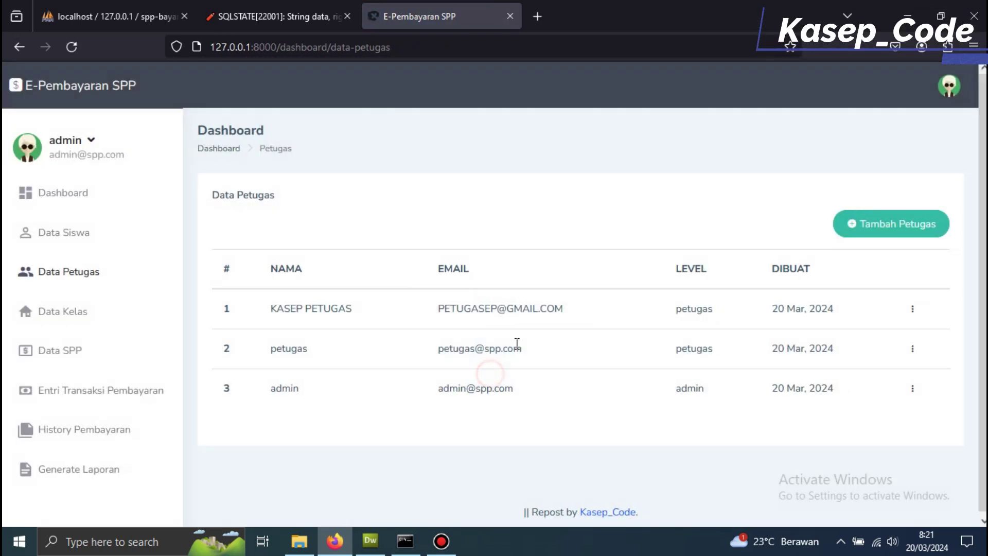
# - Go to the payment entry page and enter the student's NISN
pyautogui.click(82, 353)
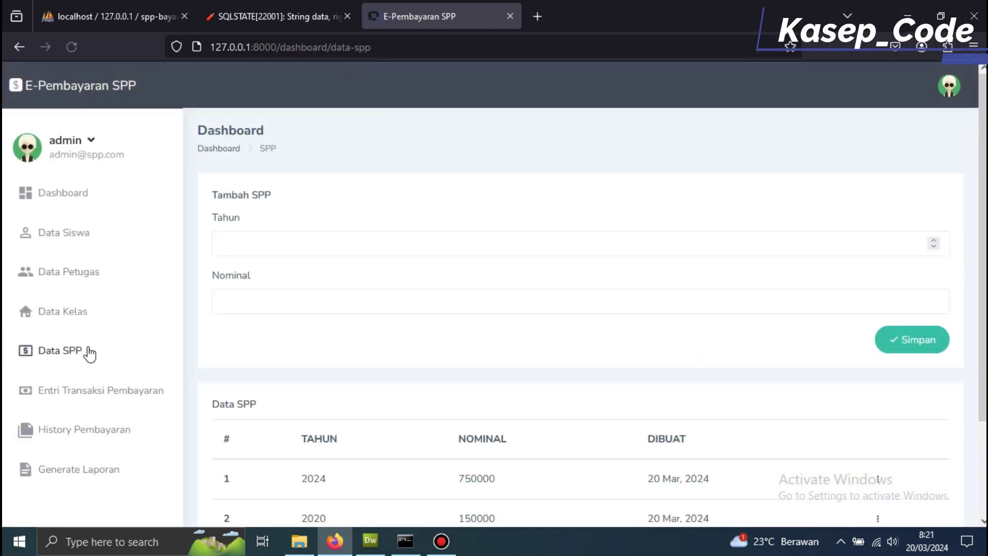
pyautogui.scroll(-1, 280, 362)
pyautogui.scroll(-2, 280, 363)
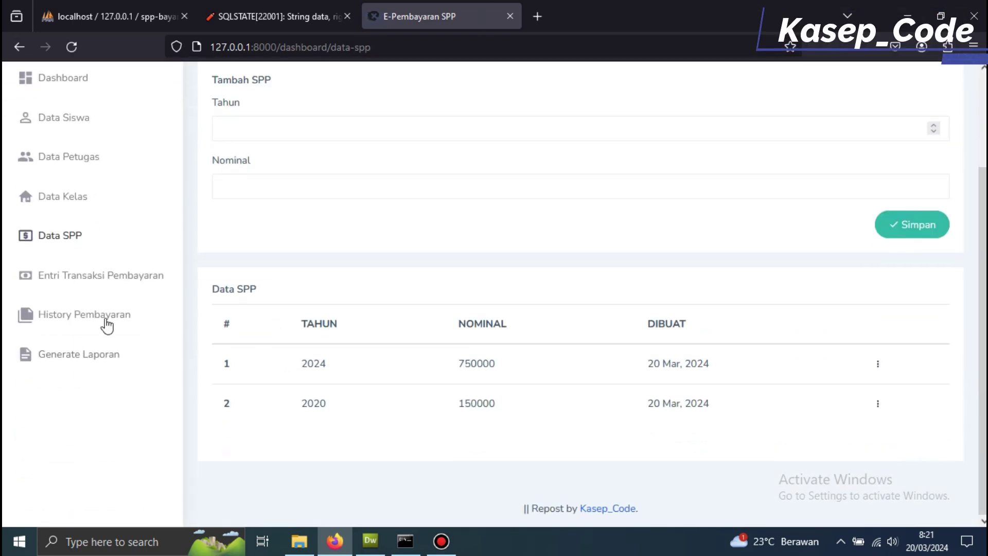
pyautogui.click(46, 277)
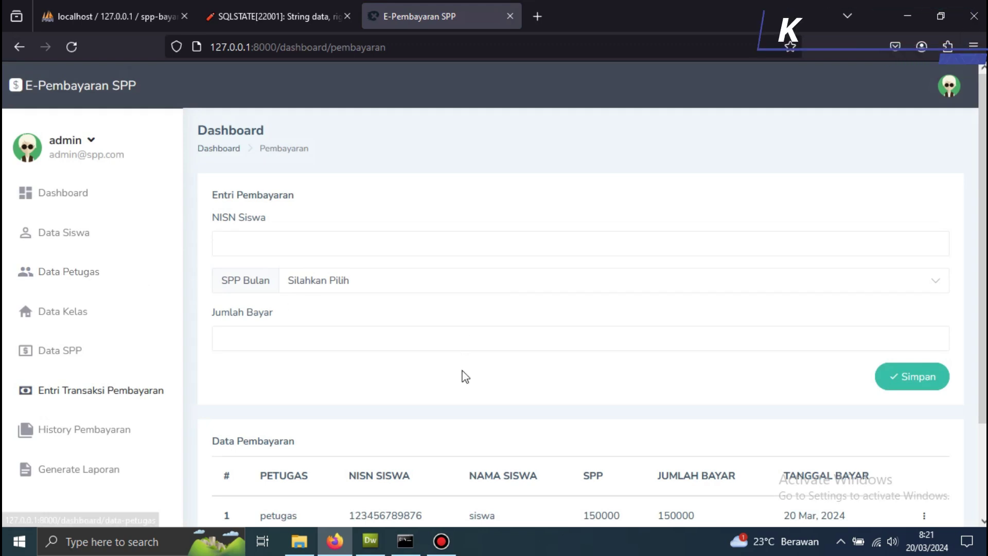
pyautogui.scroll(-2, 464, 376)
pyautogui.scroll(2, 458, 372)
pyautogui.click(259, 242)
pyautogui.write('44445555')
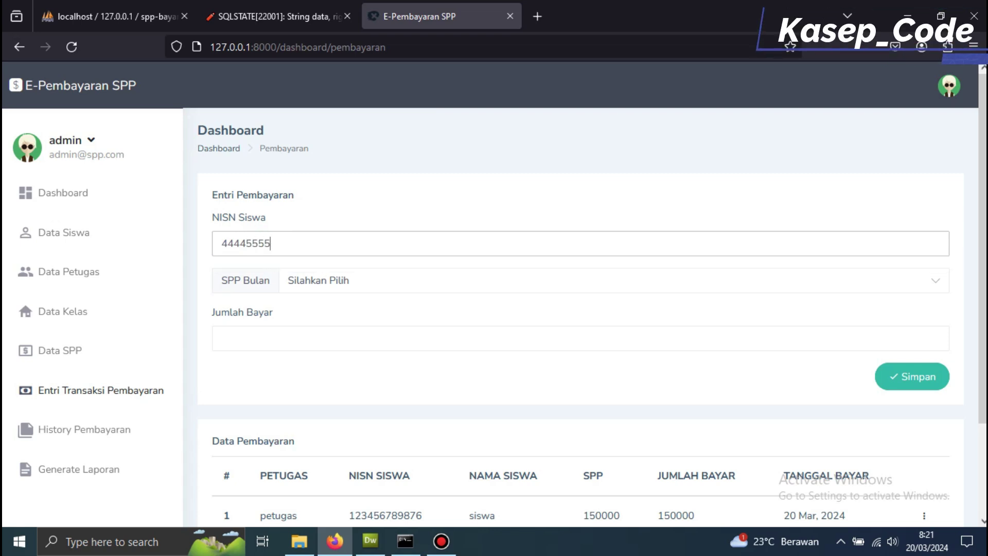
# - Record a payment of 400000 for SPP month Maret and save it
pyautogui.click(336, 282)
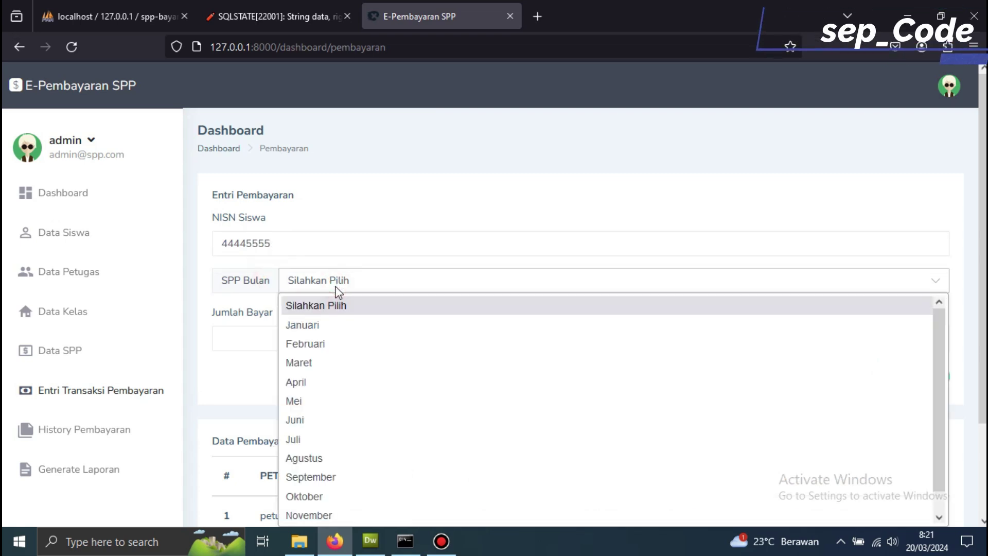
pyautogui.click(330, 368)
pyautogui.click(291, 350)
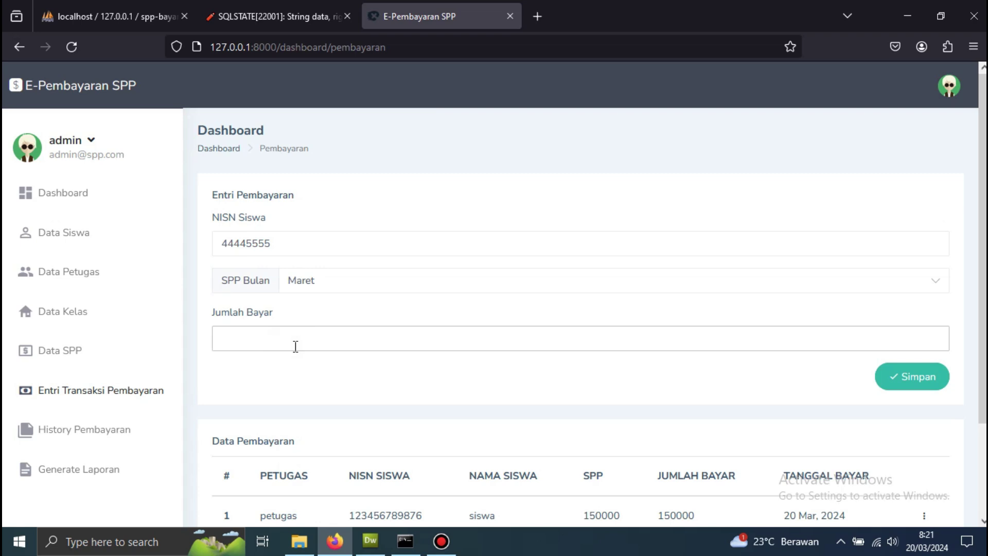
pyautogui.write('400000')
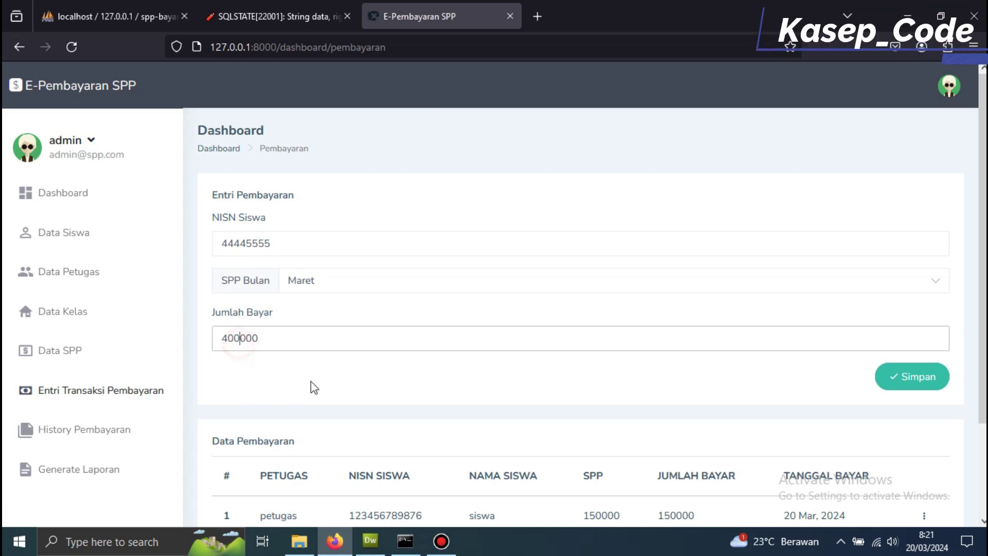
pyautogui.click(911, 377)
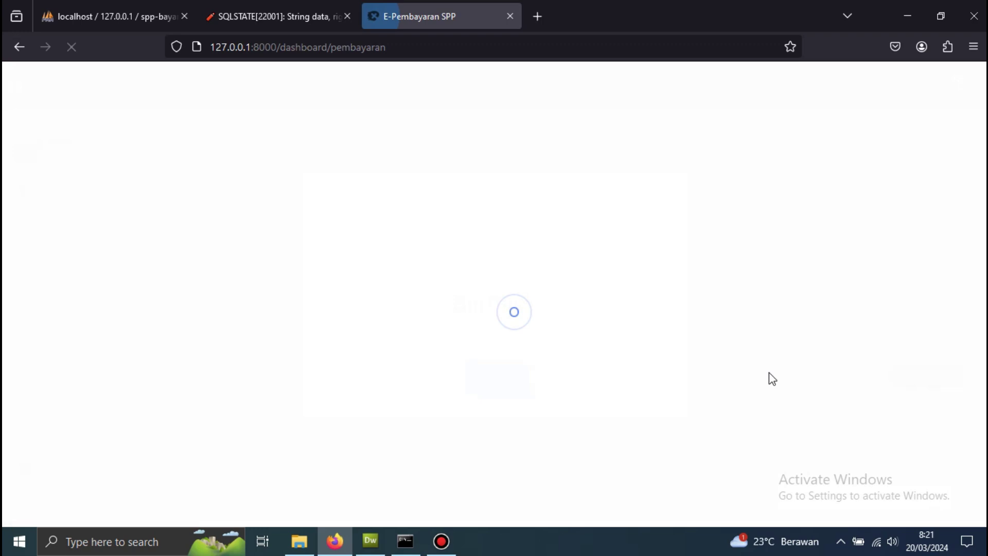
pyautogui.click(497, 378)
# - Check the new payment row's NISN and student name, then refocus the NISN field
pyautogui.scroll(-3, 512, 380)
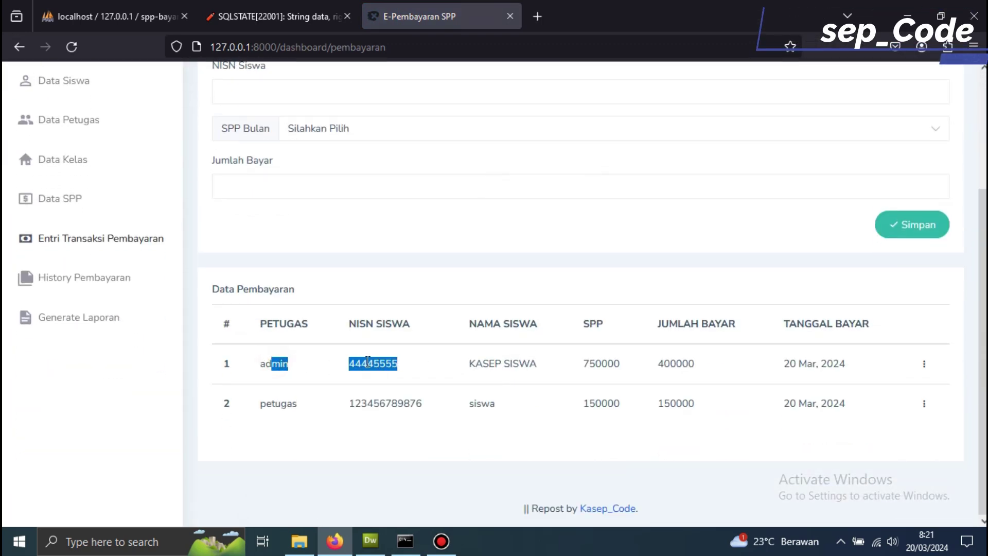
pyautogui.moveTo(336, 362); pyautogui.dragTo(478, 361)
pyautogui.moveTo(385, 362); pyautogui.dragTo(613, 360)
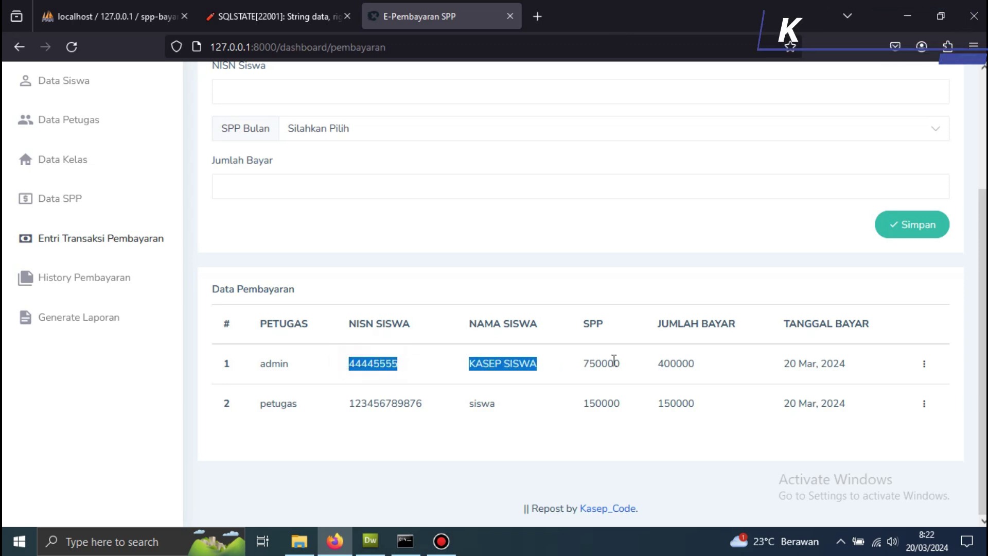
pyautogui.click(613, 360)
pyautogui.scroll(3, 276, 279)
pyautogui.click(265, 236)
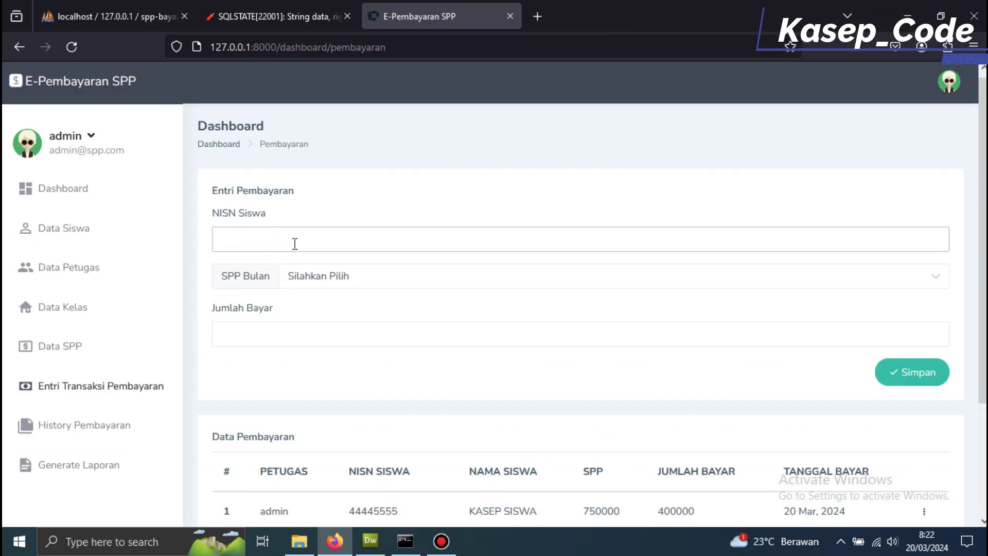
pyautogui.click(341, 278)
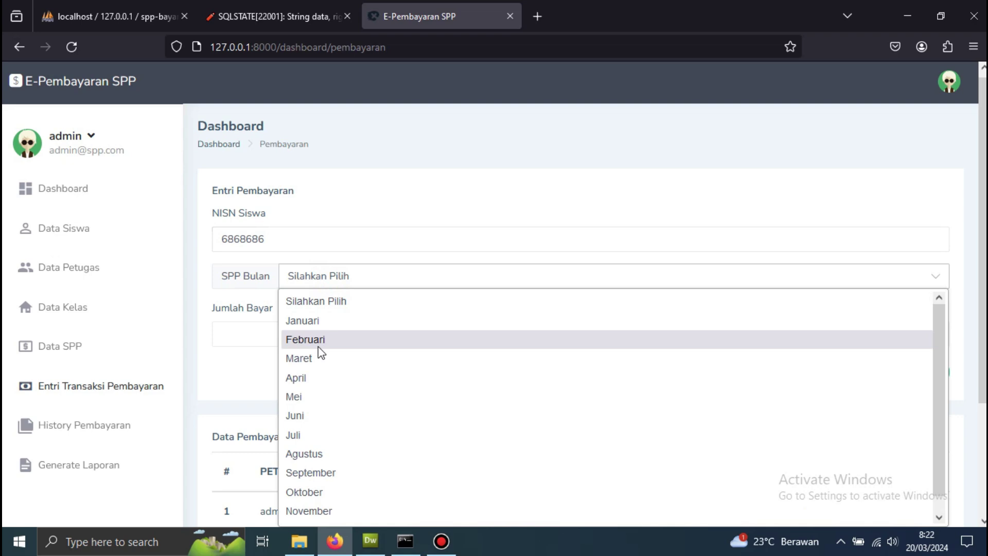
pyautogui.click(316, 358)
pyautogui.click(287, 333)
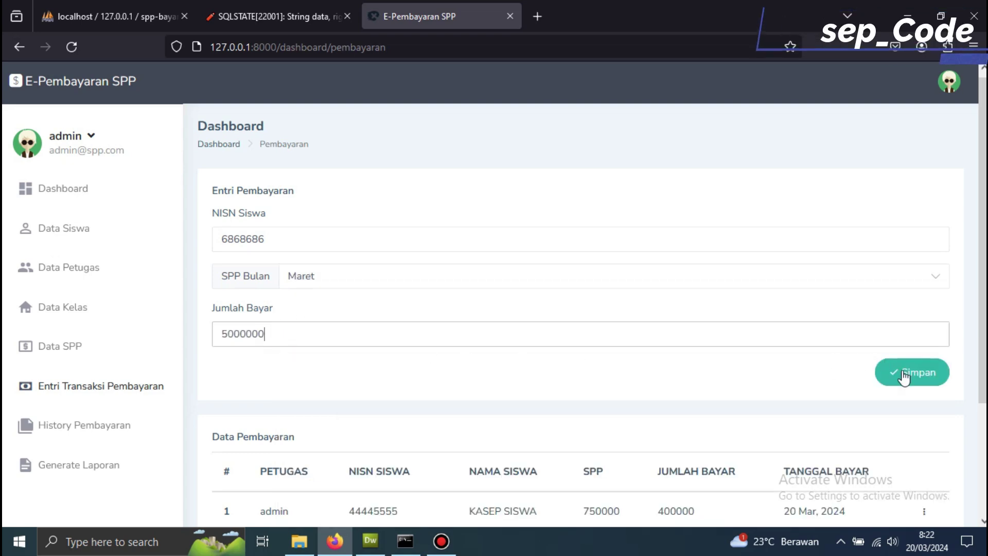
pyautogui.click(918, 379)
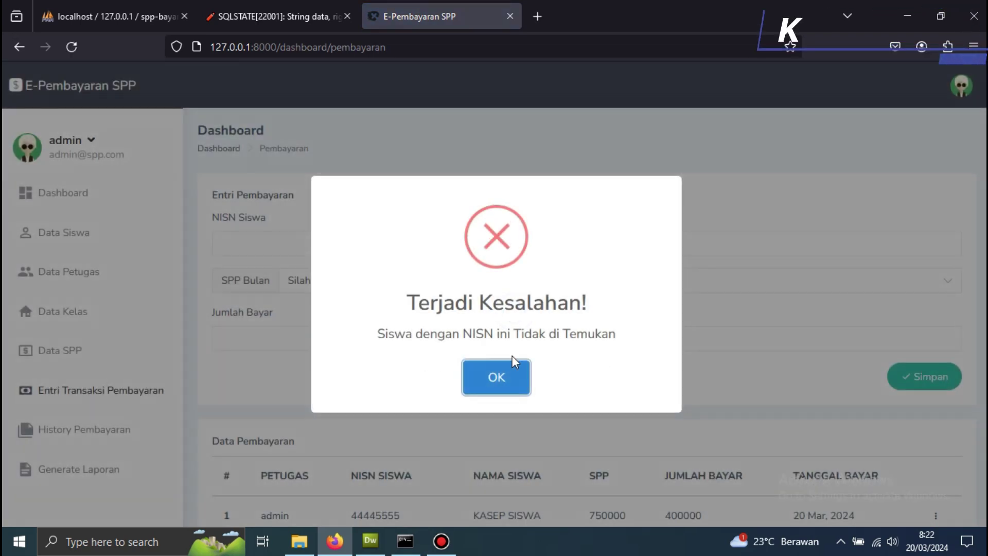
pyautogui.moveTo(620, 334); pyautogui.dragTo(328, 343)
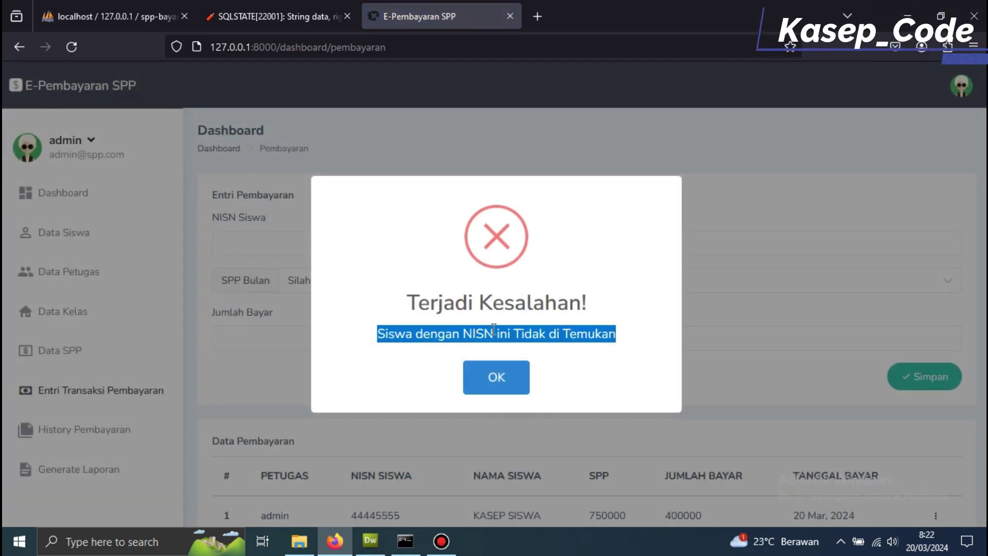
pyautogui.click(501, 377)
pyautogui.scroll(-3, 483, 355)
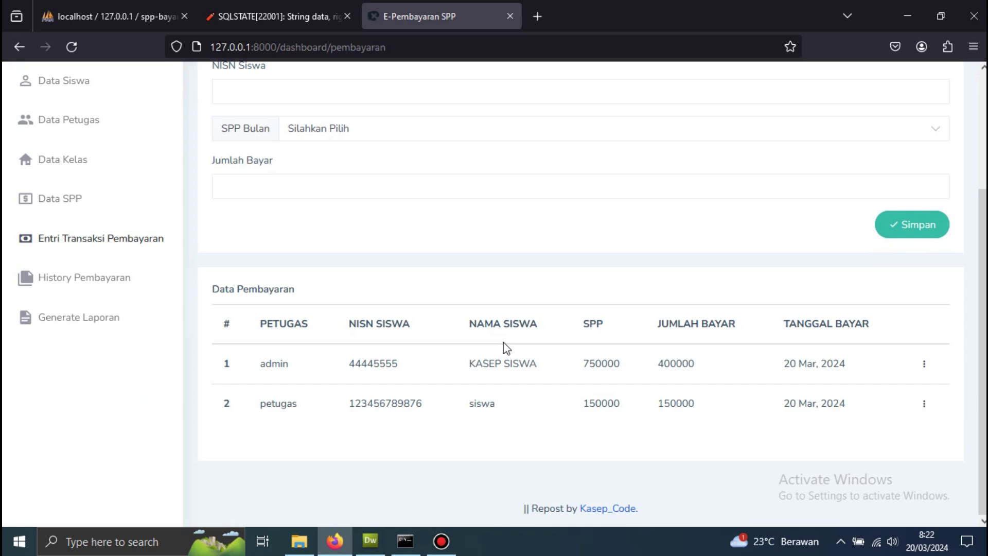
pyautogui.click(922, 364)
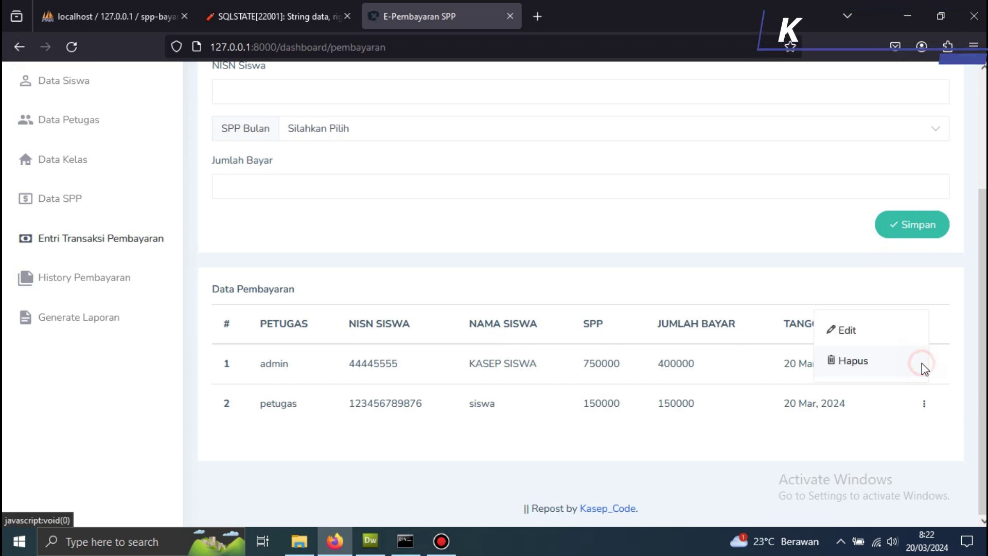
pyautogui.click(94, 287)
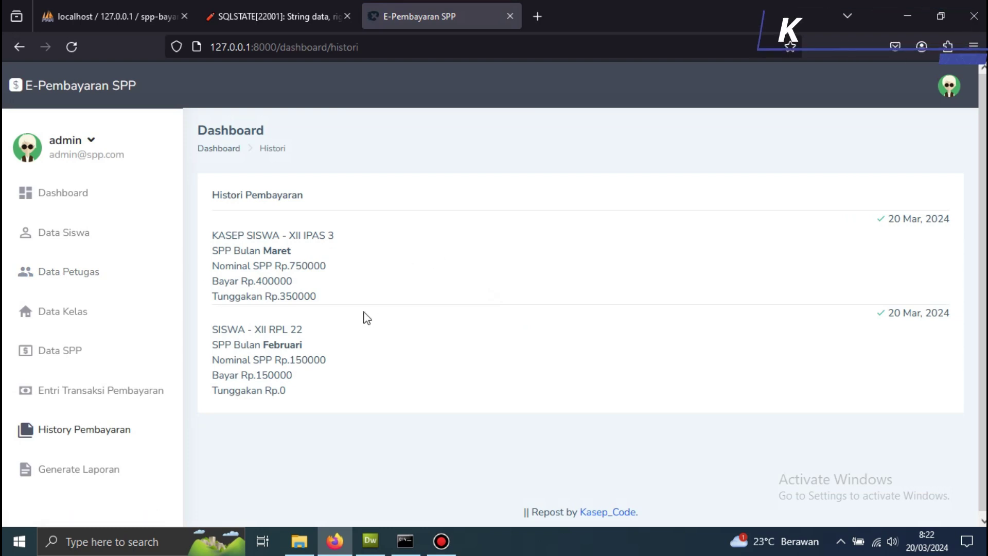
# - Highlight and review the first entry in the Histori Pembayaran list
pyautogui.tripleClick(264, 250)
pyautogui.click(351, 249)
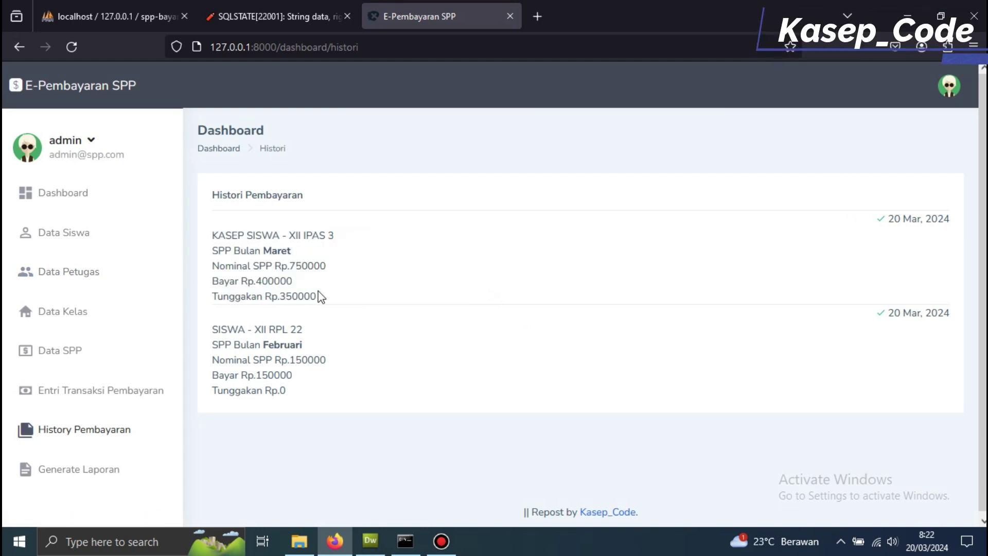
pyautogui.moveTo(321, 297); pyautogui.dragTo(222, 235)
pyautogui.click(222, 235)
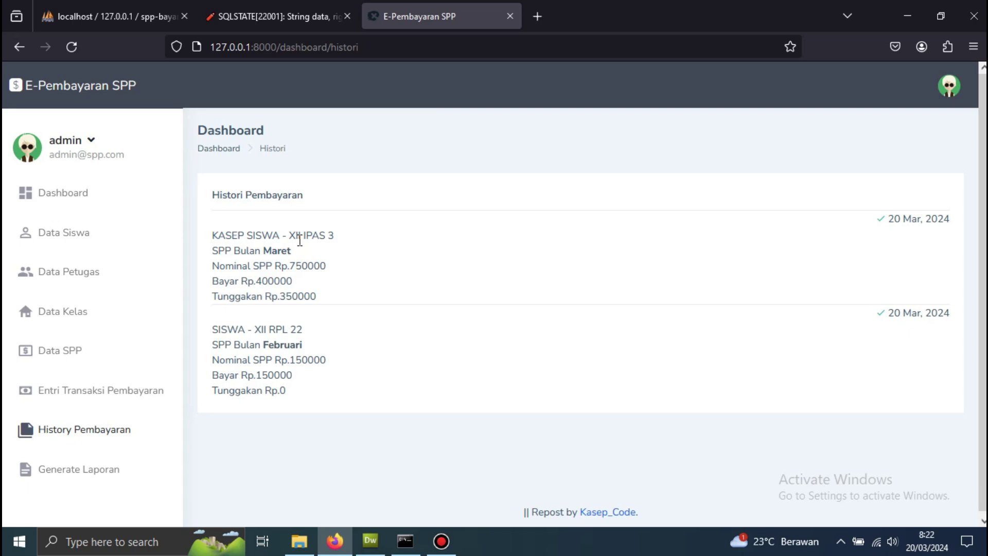
pyautogui.scroll(-1, 329, 248)
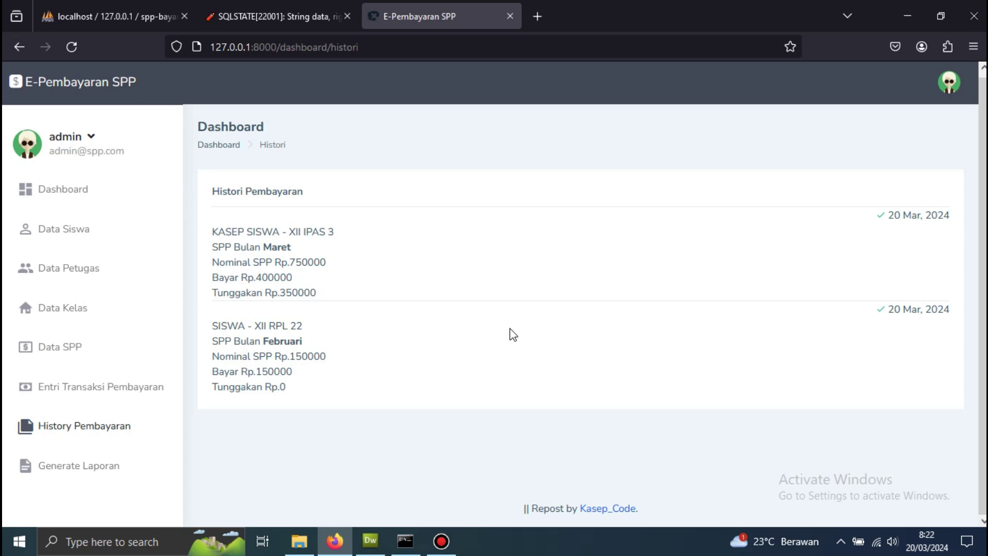
pyautogui.click(607, 507)
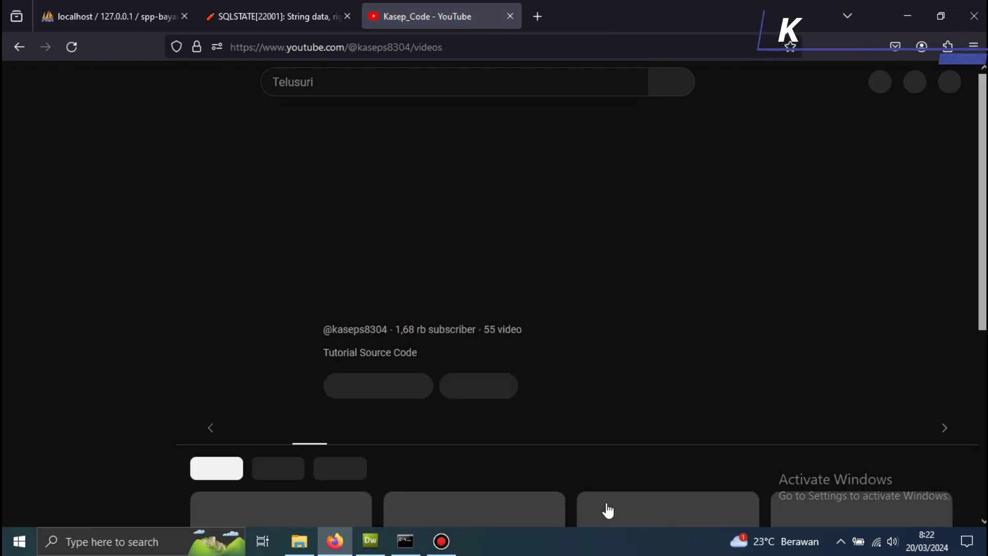
pyautogui.scroll(-7, 625, 364)
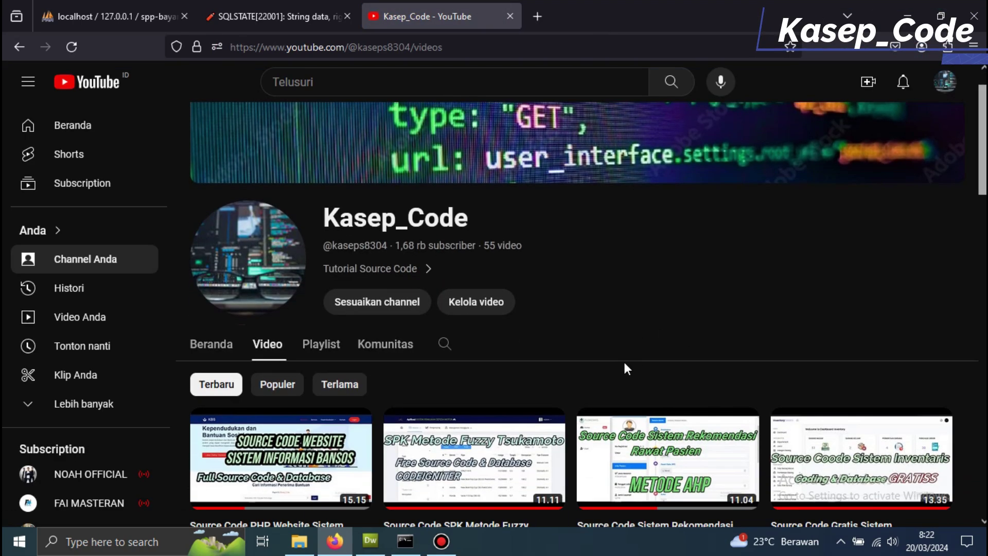
pyautogui.scroll(-10, 625, 367)
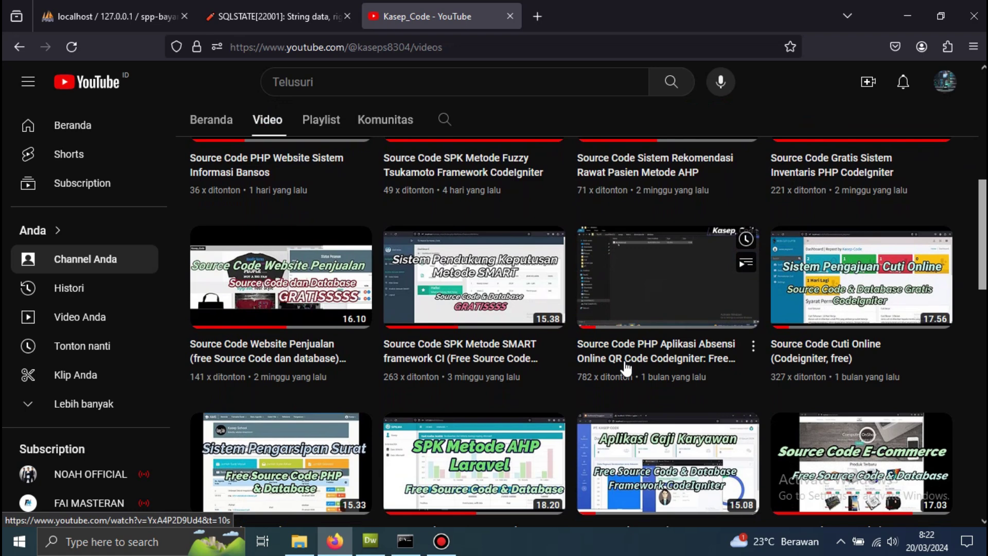
pyautogui.scroll(-8, 626, 367)
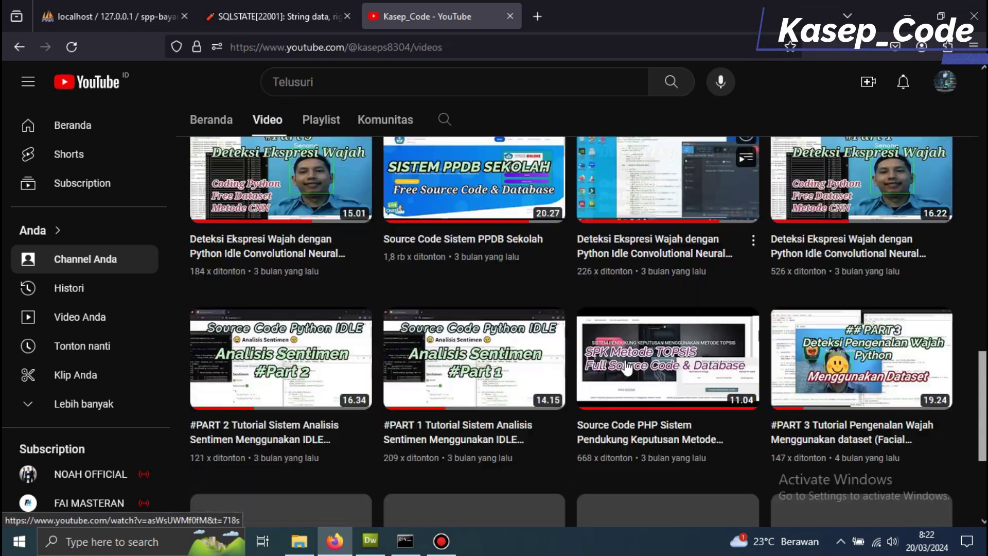
pyautogui.scroll(-15, 627, 367)
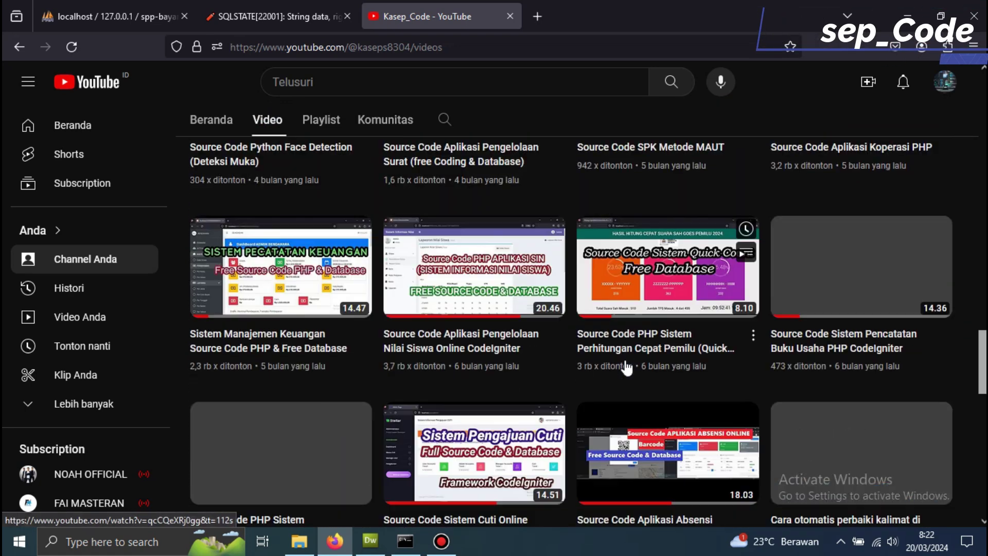
pyautogui.scroll(20, 626, 367)
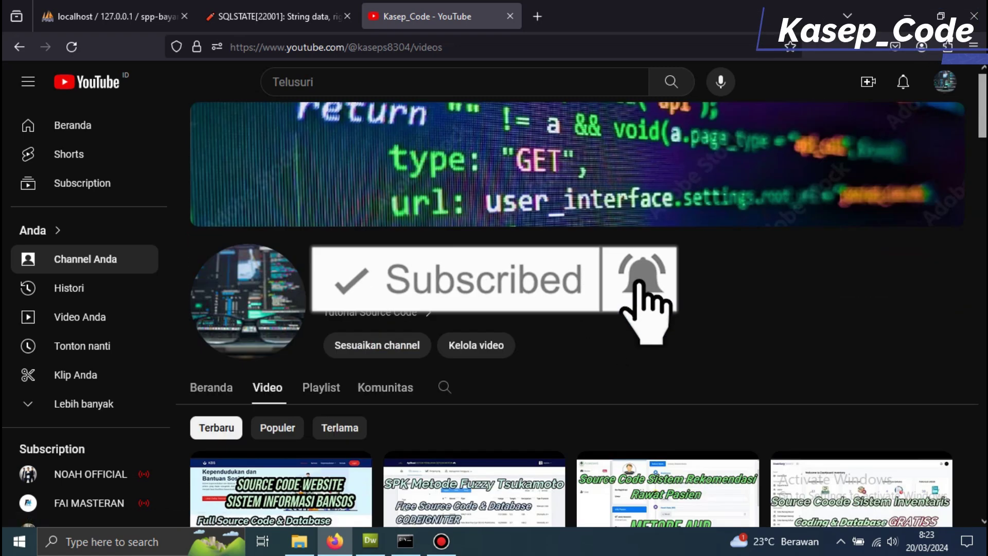
pyautogui.click(19, 47)
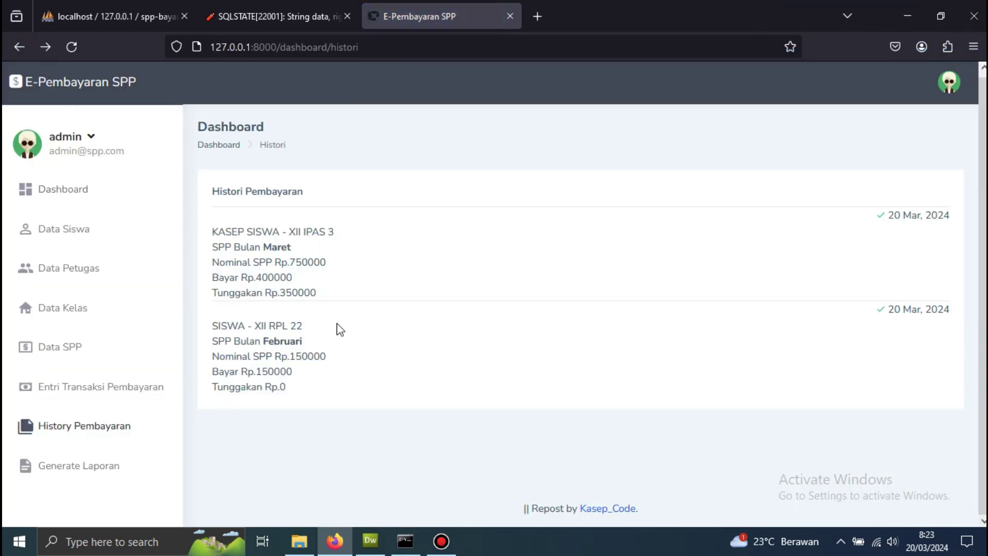
# - Close the extra browser tab and sign out of the admin account
pyautogui.hotkey('ctrl', 'w')
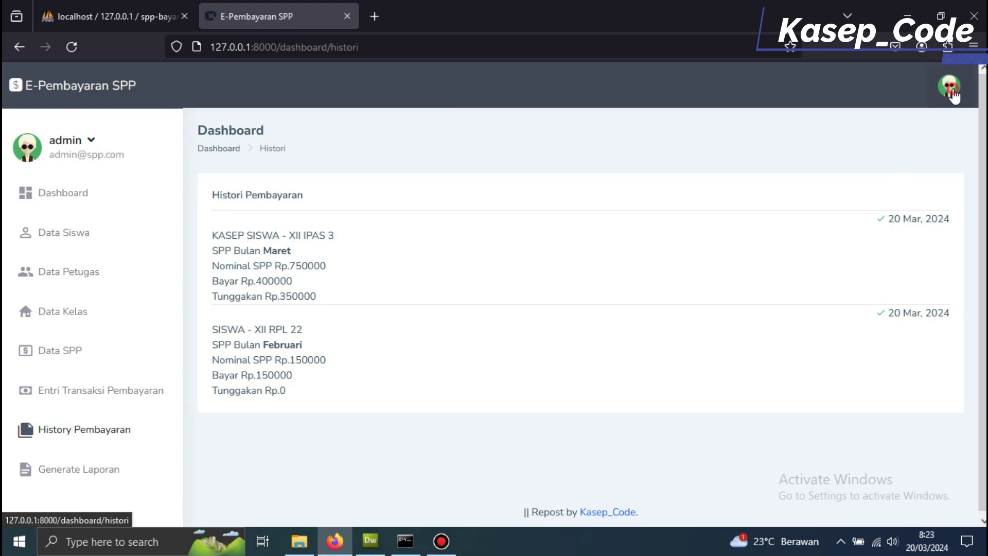
pyautogui.click(97, 150)
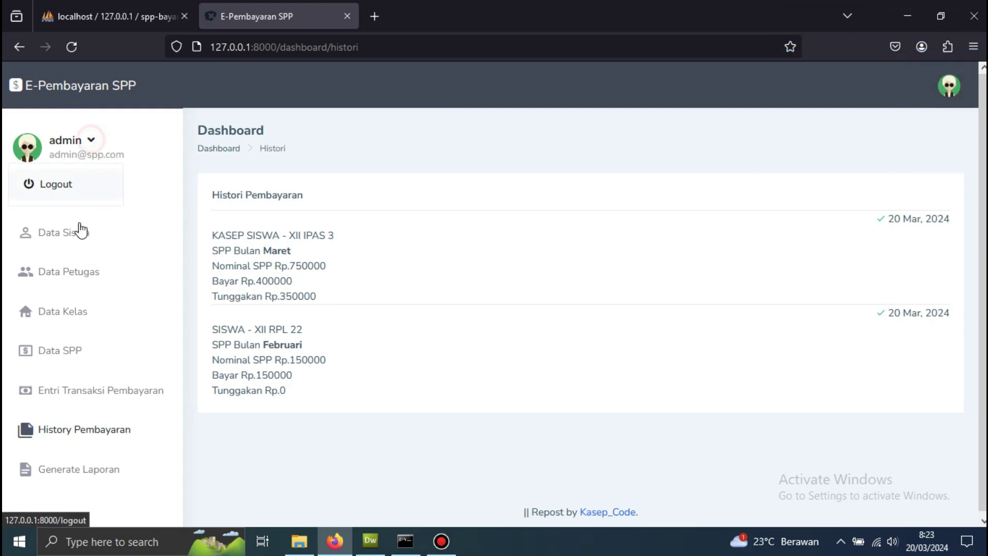
pyautogui.click(64, 185)
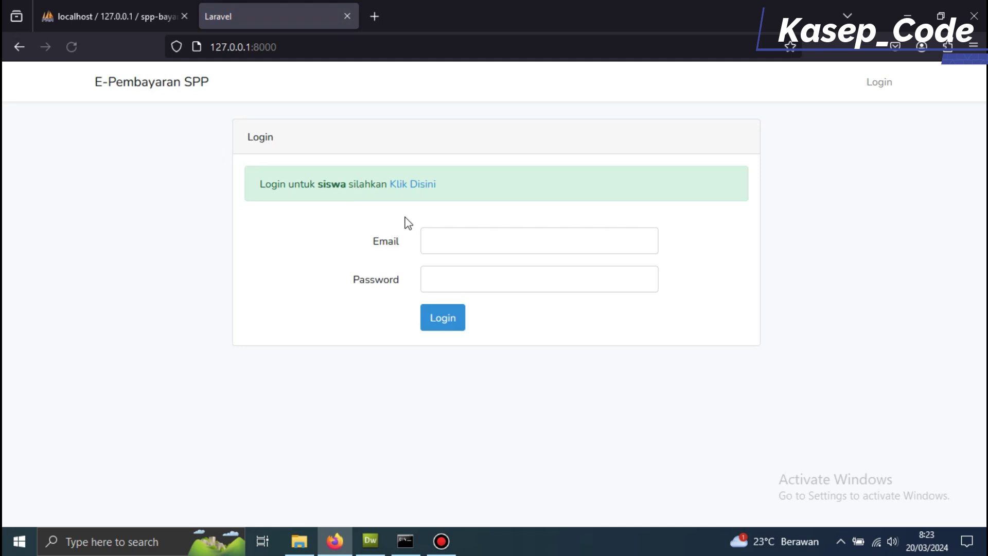
pyautogui.click(442, 231)
# - Copy the new petugas account's e-mail from phpMyAdmin's users table into the login form
pyautogui.click(108, 11)
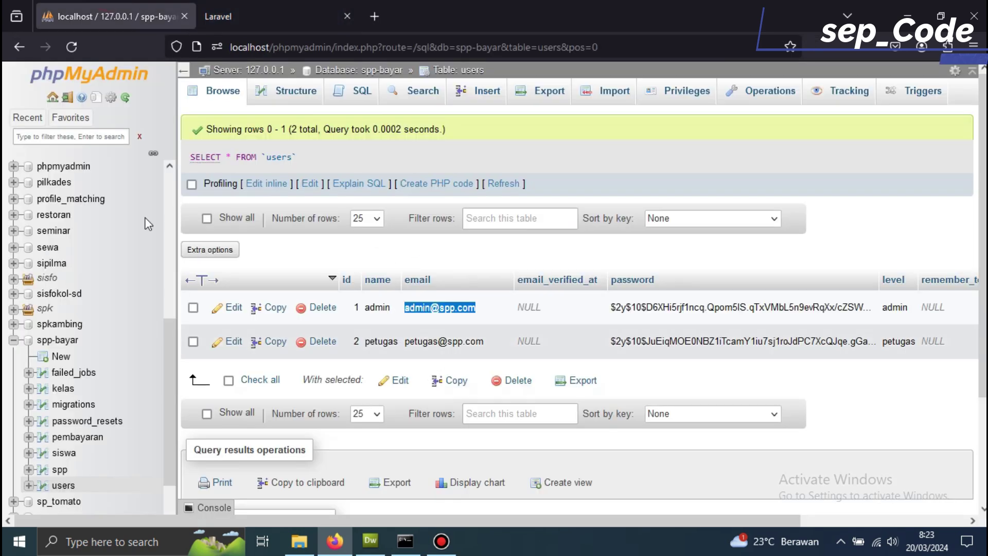
pyautogui.click(71, 47)
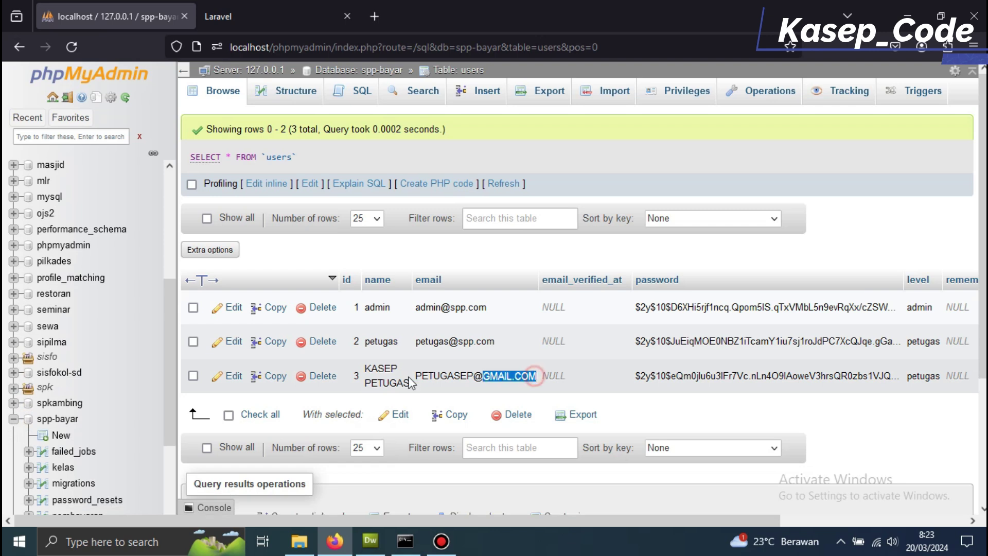
pyautogui.moveTo(410, 383); pyautogui.dragTo(415, 377)
pyautogui.hotkey('ctrl', 'c')
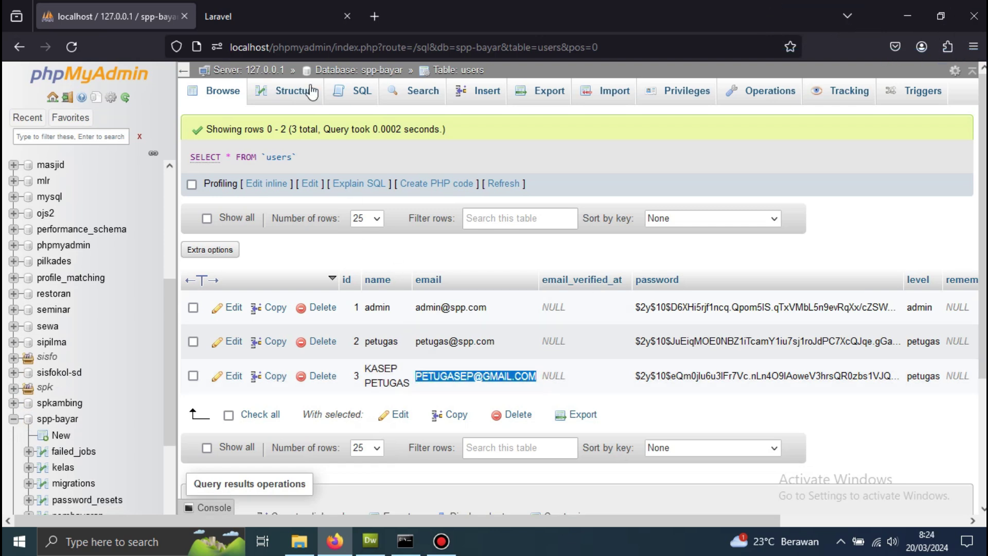
pyautogui.hotkey('ctrl', 'Tab')
pyautogui.hotkey('ctrl', 'v')
# - Enter the petugas password and log in, declining the browser's save-password prompt
pyautogui.click(453, 281)
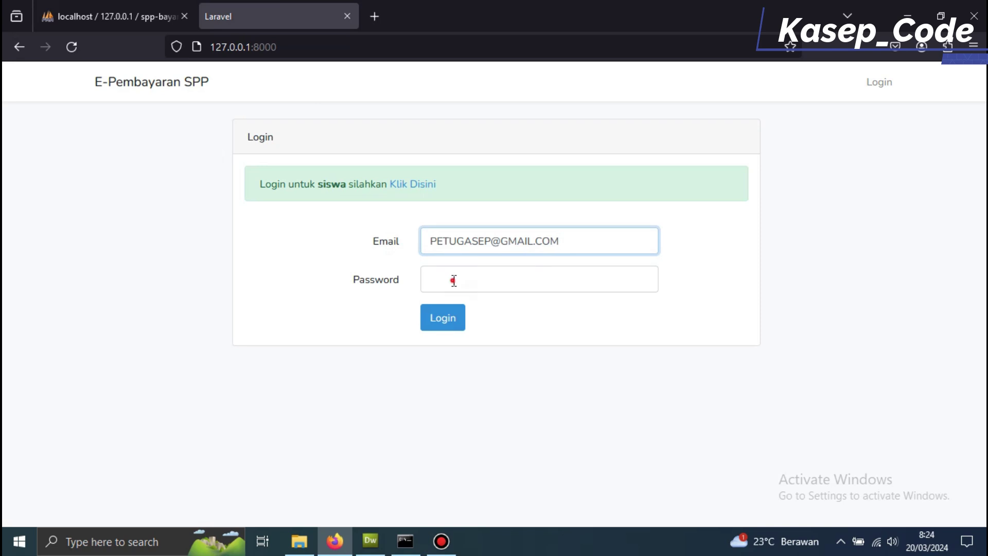
pyautogui.moveTo(490, 241); pyautogui.dragTo(418, 241)
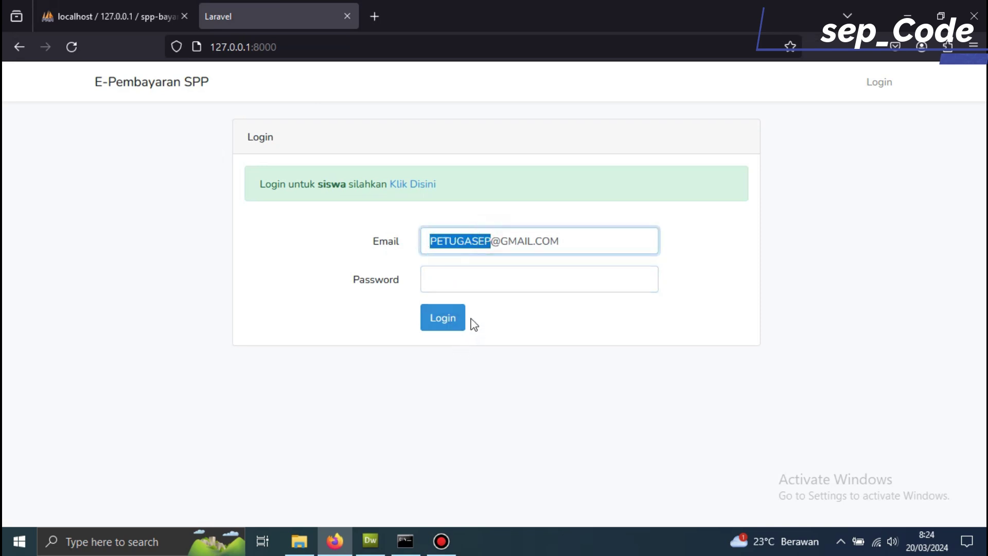
pyautogui.click(465, 280)
pyautogui.write('petugasep')
pyautogui.click(445, 323)
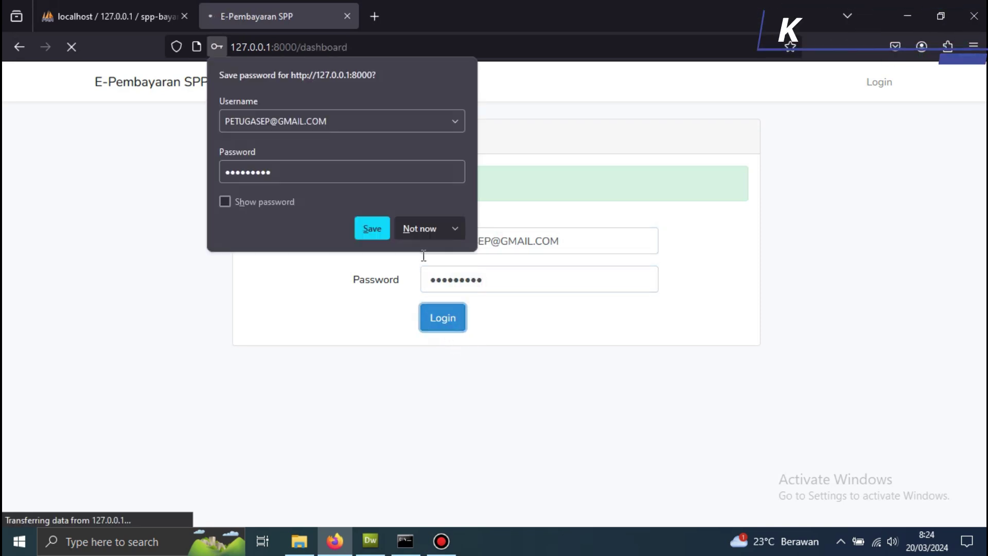
pyautogui.click(419, 229)
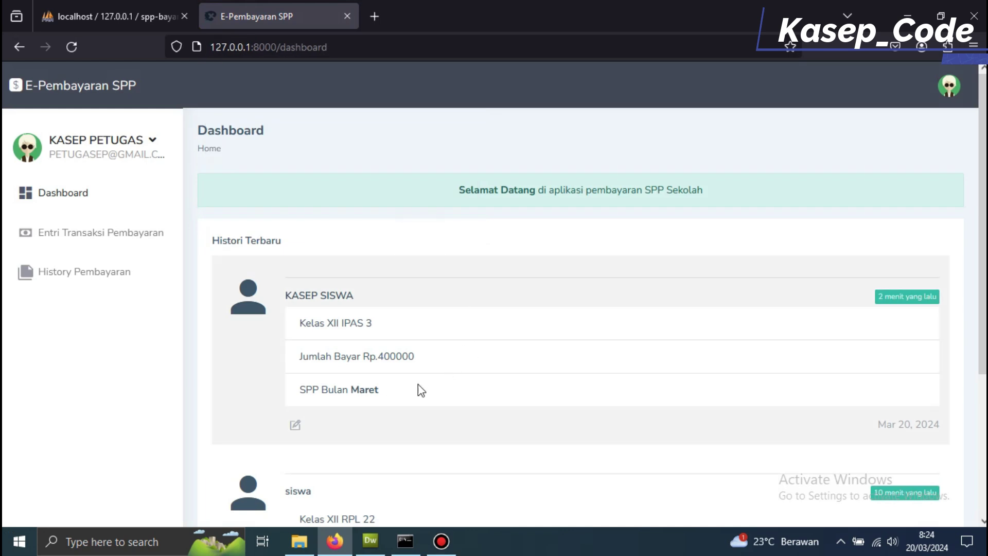
# - Open the latest March payment's edit page and go back without changes
pyautogui.scroll(-4, 418, 385)
pyautogui.scroll(4, 380, 376)
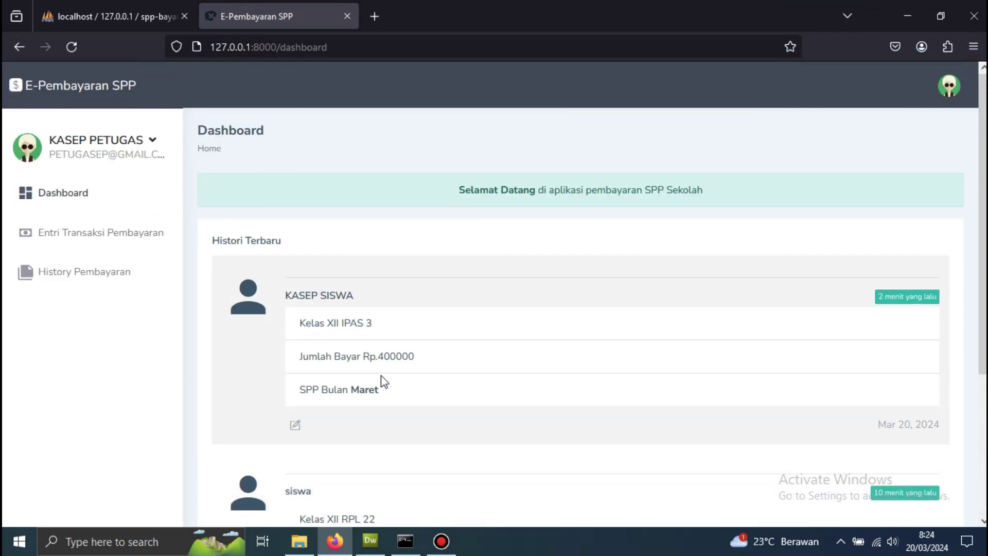
pyautogui.scroll(-4, 392, 375)
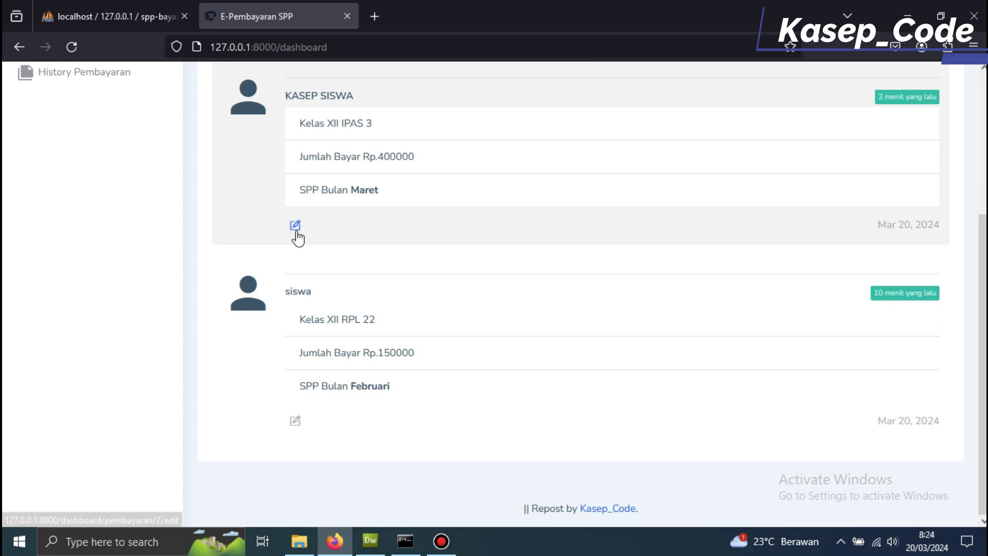
pyautogui.click(297, 225)
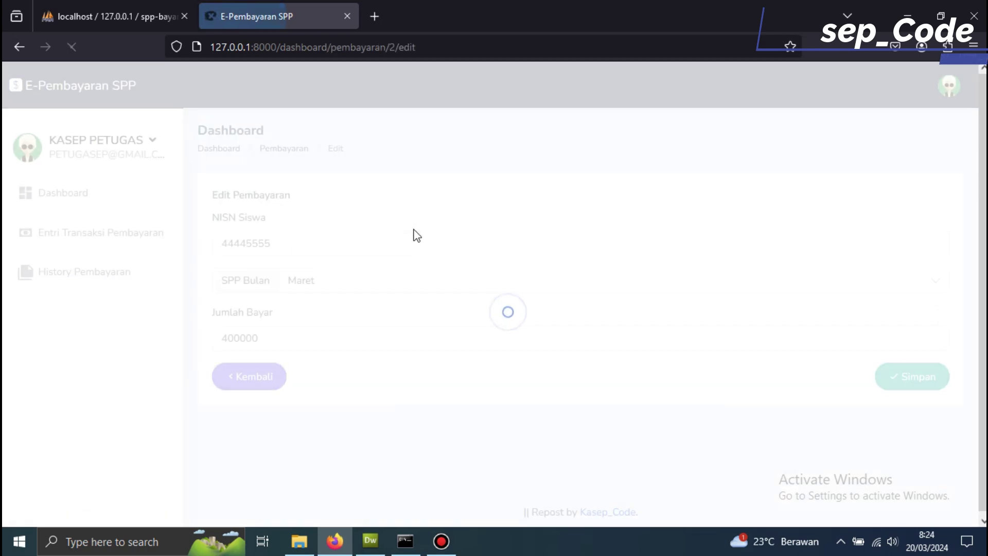
pyautogui.click(247, 374)
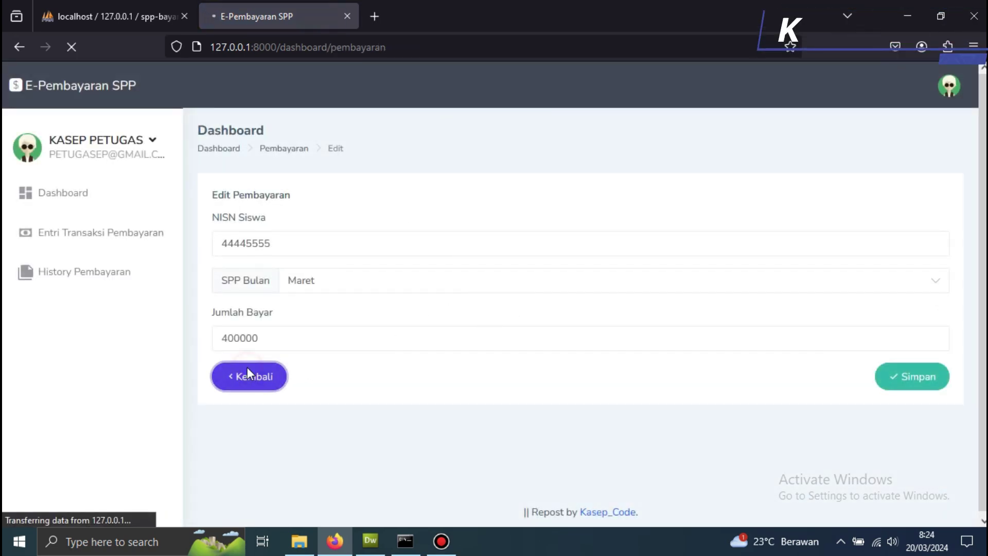
# - Open History Pembayaran to see the March and February payments
pyautogui.scroll(-3, 309, 370)
pyautogui.scroll(3, 328, 369)
pyautogui.scroll(-3, 463, 375)
pyautogui.scroll(3, 551, 360)
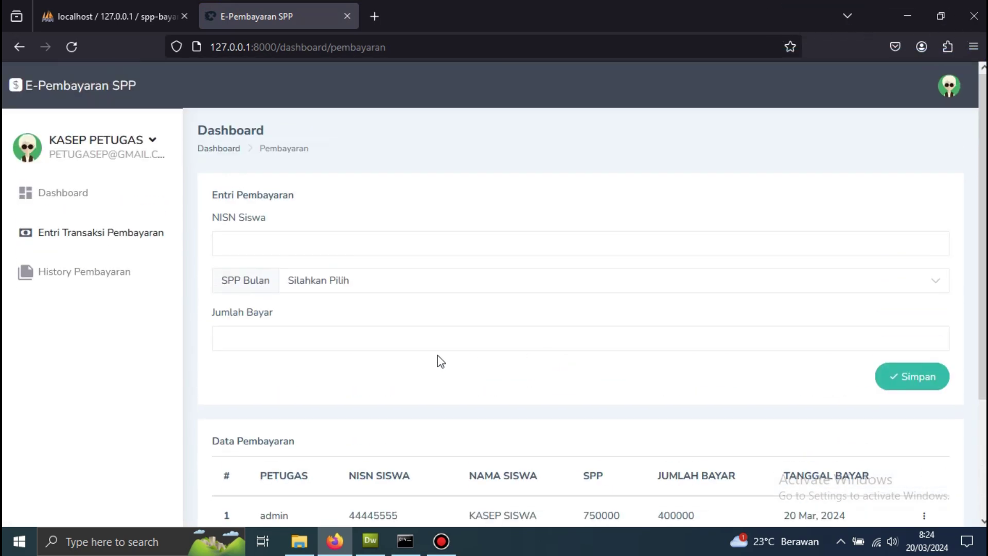
pyautogui.click(106, 271)
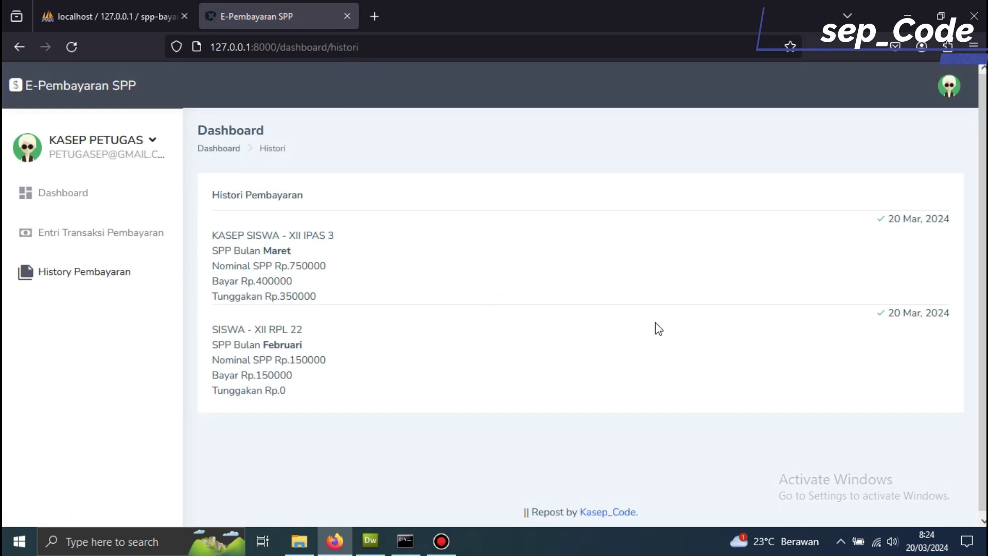
pyautogui.scroll(-1, 657, 329)
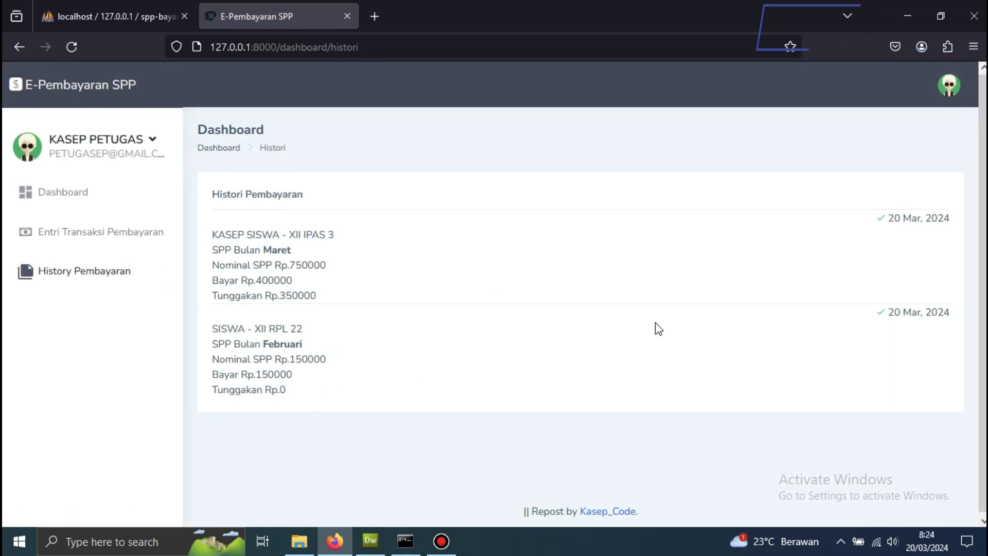
pyautogui.click(85, 228)
# - Inspect the first payment's edit page, then return to a reloaded payment entry page
pyautogui.scroll(-3, 286, 285)
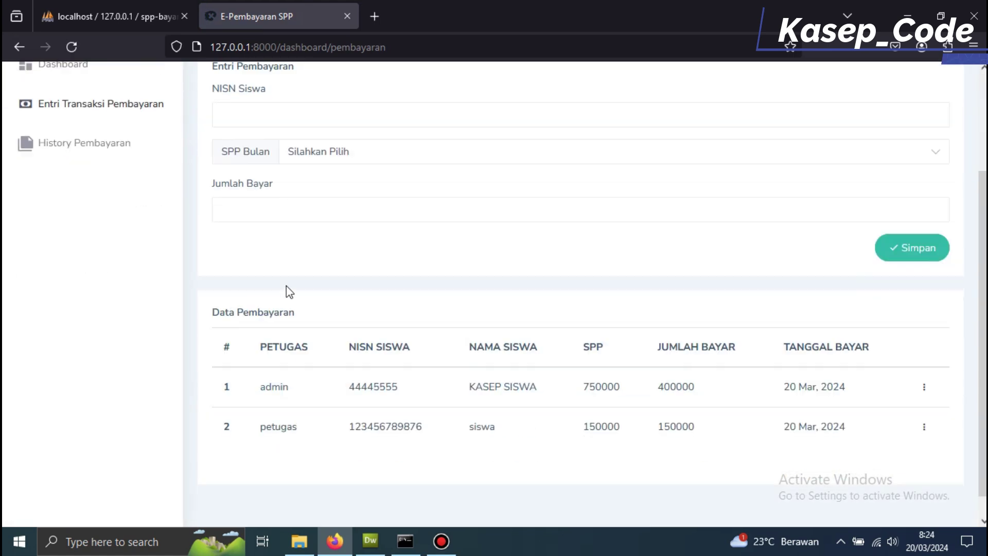
pyautogui.scroll(3, 288, 285)
pyautogui.click(287, 242)
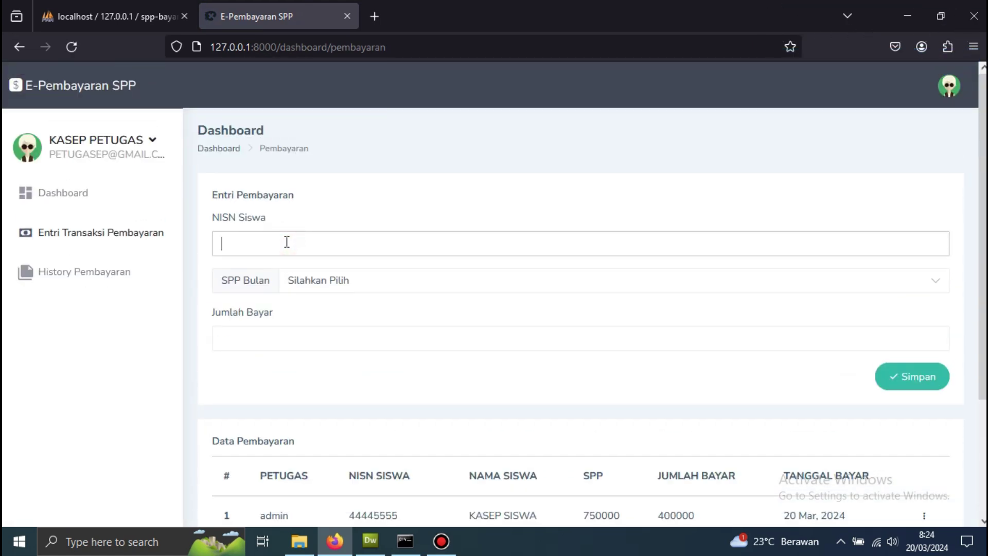
pyautogui.scroll(-2, 287, 243)
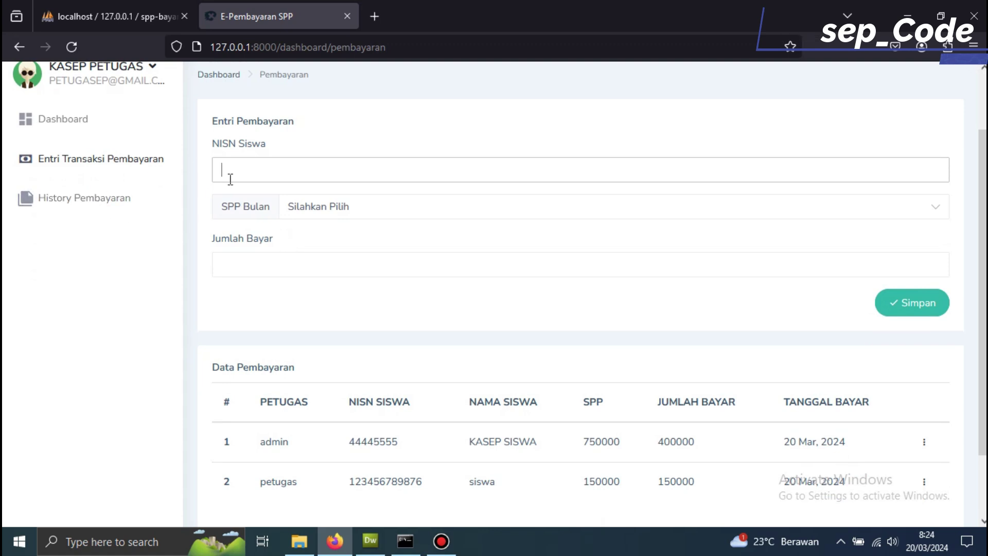
pyautogui.scroll(-2, 745, 314)
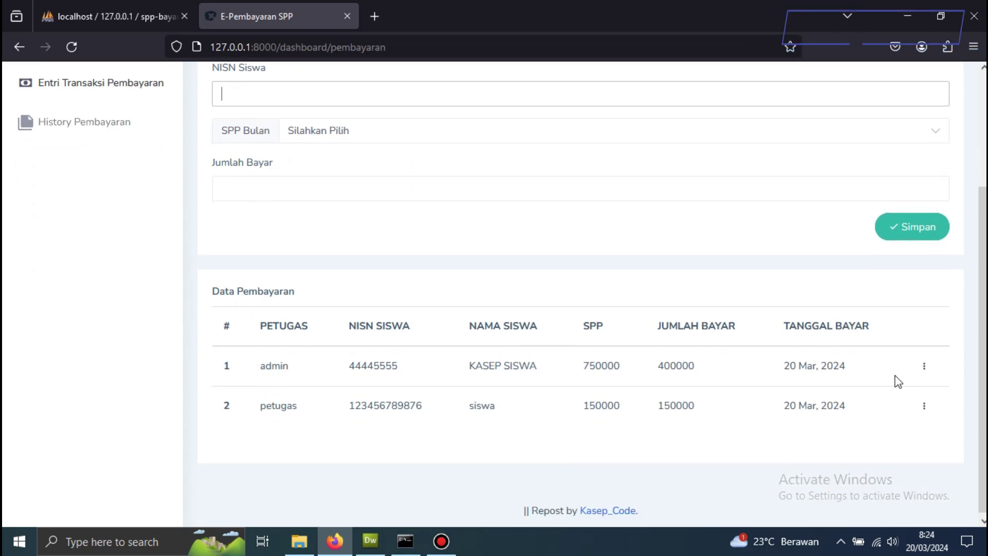
pyautogui.click(923, 364)
pyautogui.click(845, 334)
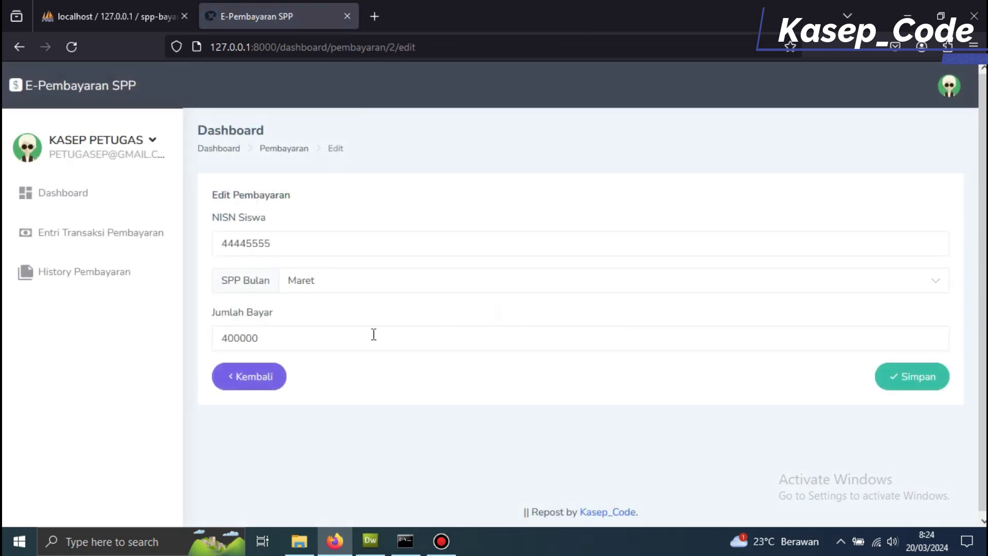
pyautogui.click(276, 386)
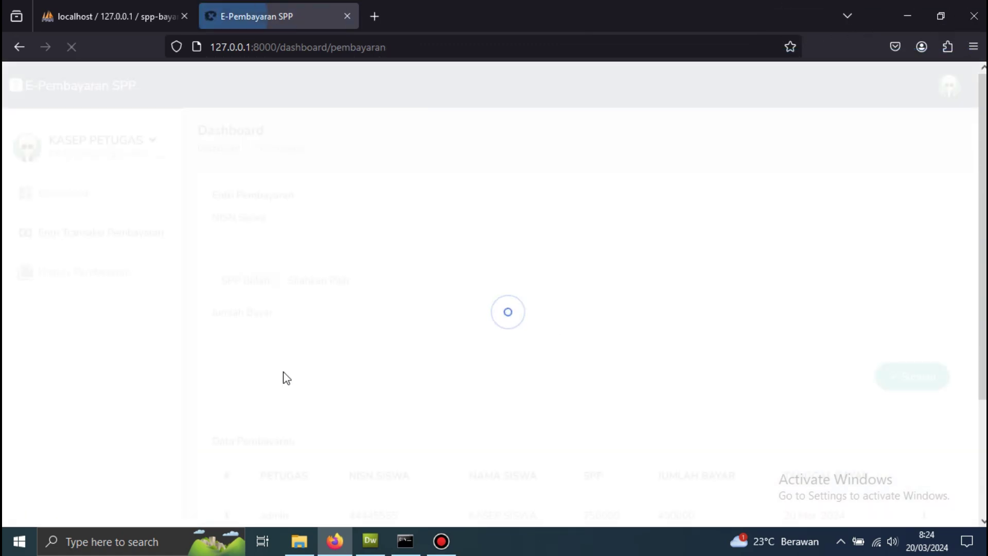
pyautogui.click(118, 238)
# - Enter the student's NISN and choose Maret as the SPP month
pyautogui.click(234, 245)
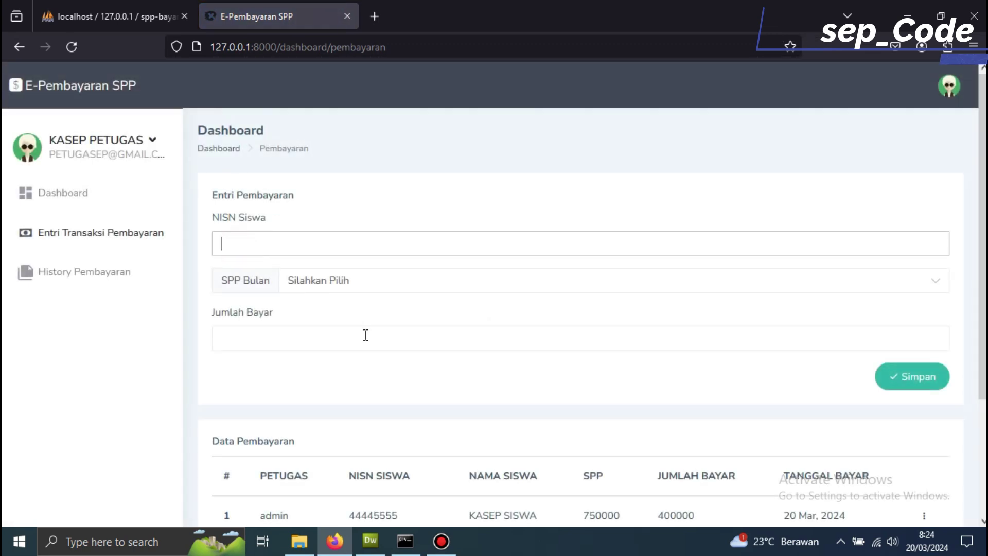
pyautogui.write('44445555')
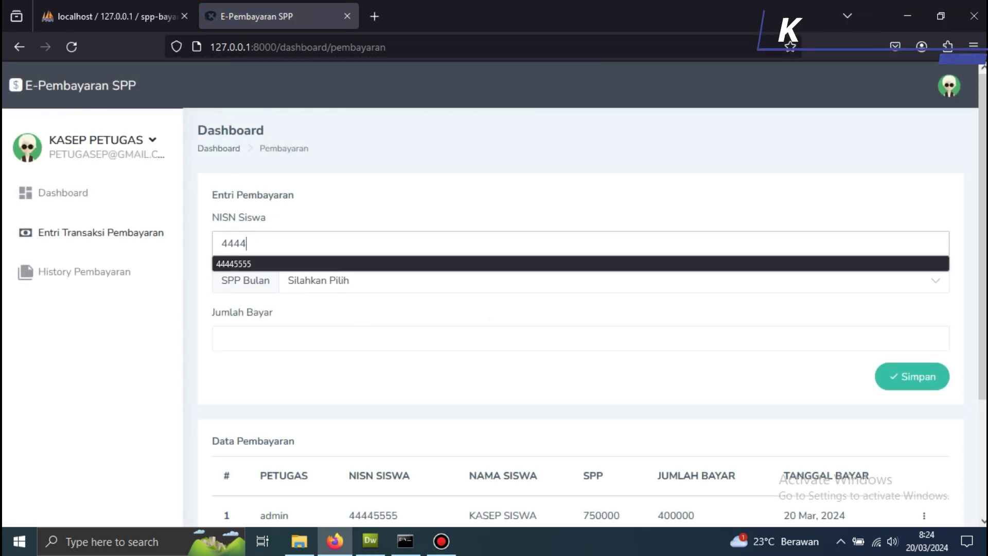
pyautogui.click(286, 283)
pyautogui.click(315, 361)
pyautogui.click(284, 337)
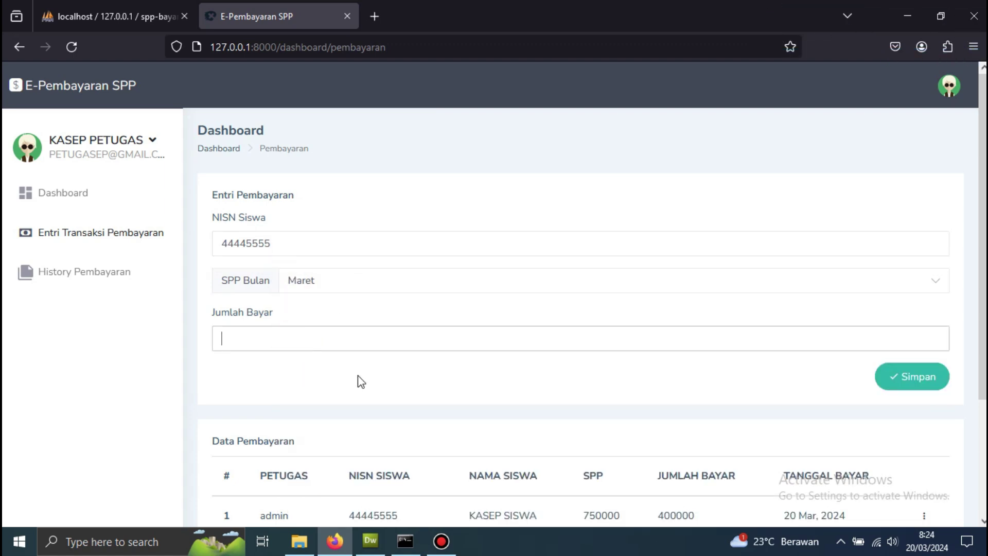
# - Enter 350000 as Jumlah Bayar and save the payment
pyautogui.scroll(-2, 359, 377)
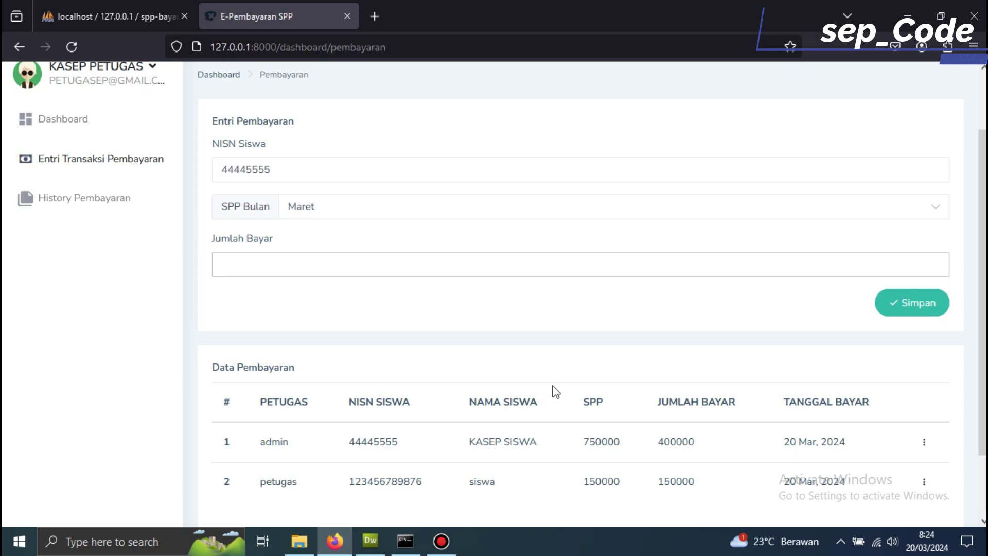
pyautogui.write('350000')
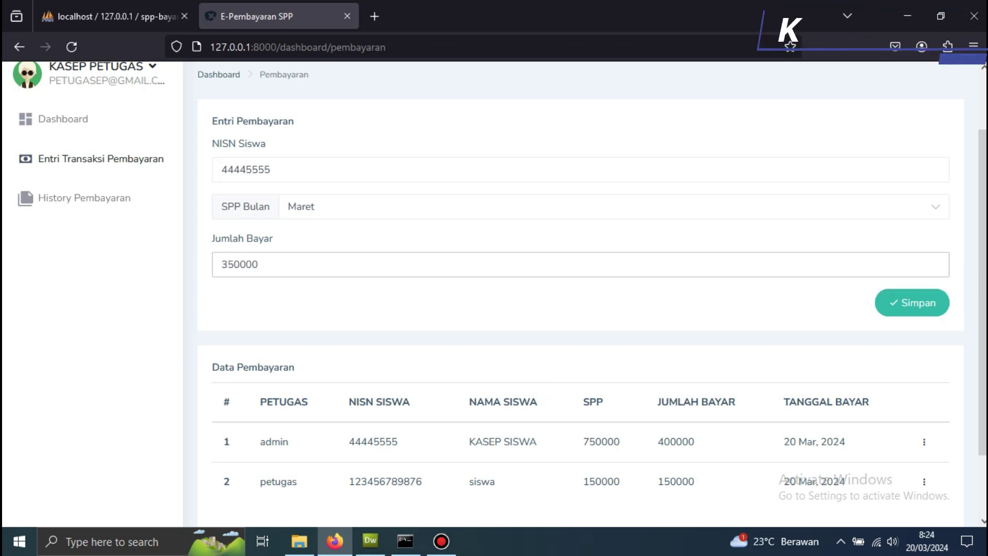
pyautogui.click(904, 309)
pyautogui.click(508, 379)
pyautogui.scroll(-3, 512, 381)
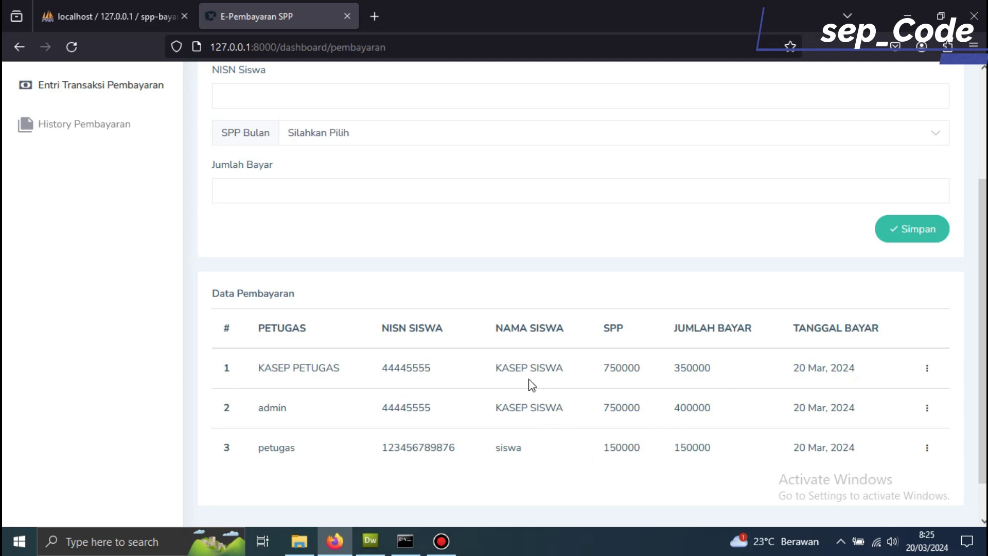
pyautogui.scroll(3, 515, 381)
pyautogui.click(71, 273)
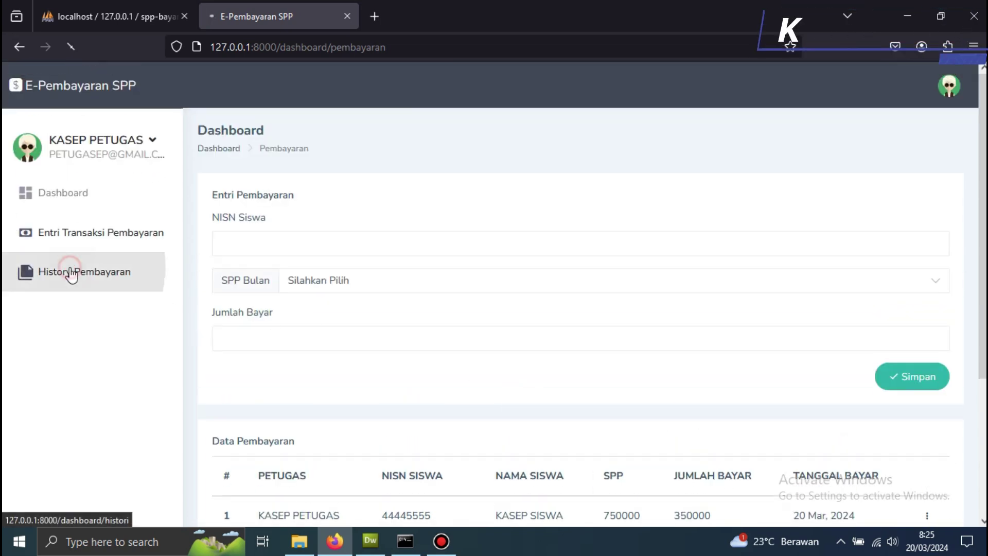
pyautogui.scroll(-1, 408, 342)
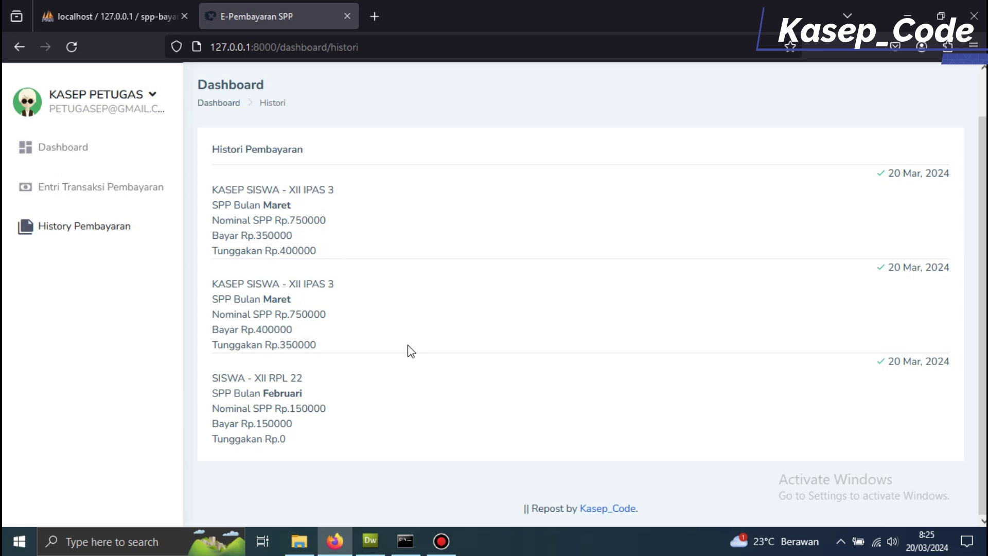
pyautogui.scroll(1, 410, 352)
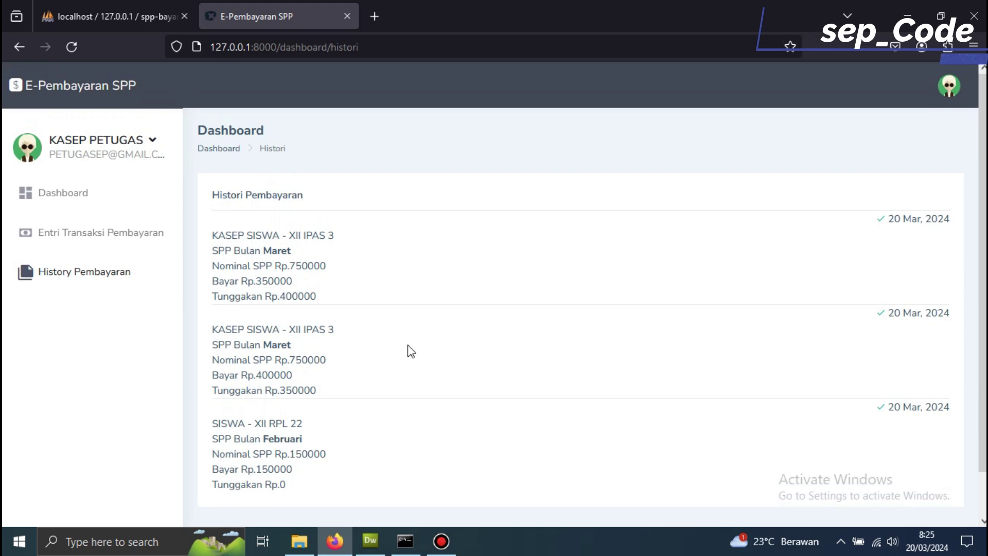
pyautogui.click(148, 237)
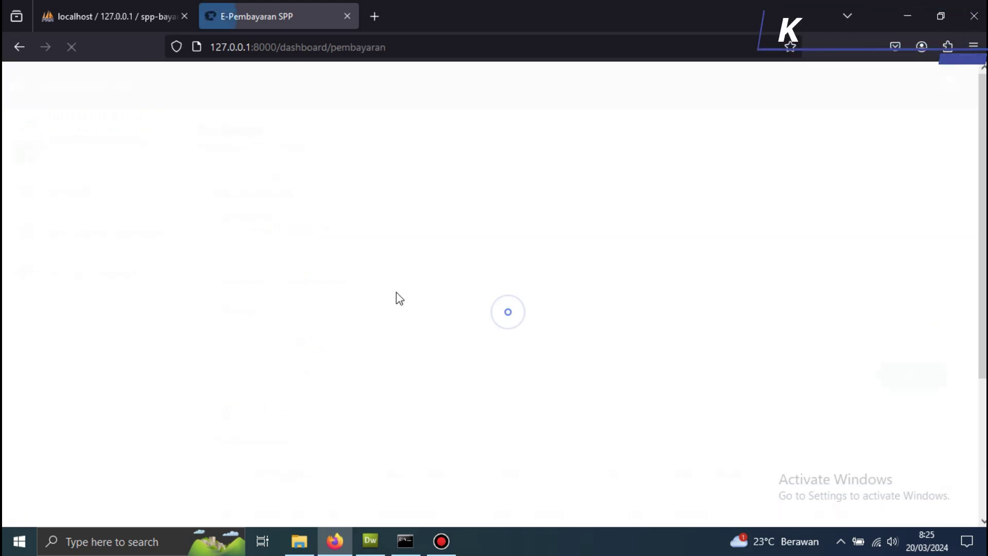
pyautogui.scroll(-3, 411, 315)
pyautogui.scroll(-1, 463, 340)
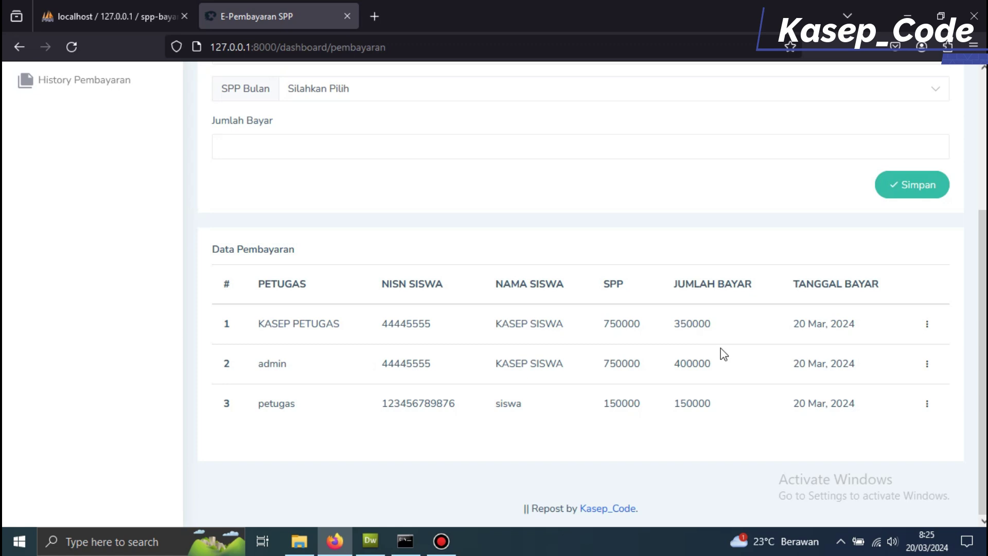
pyautogui.scroll(4, 721, 348)
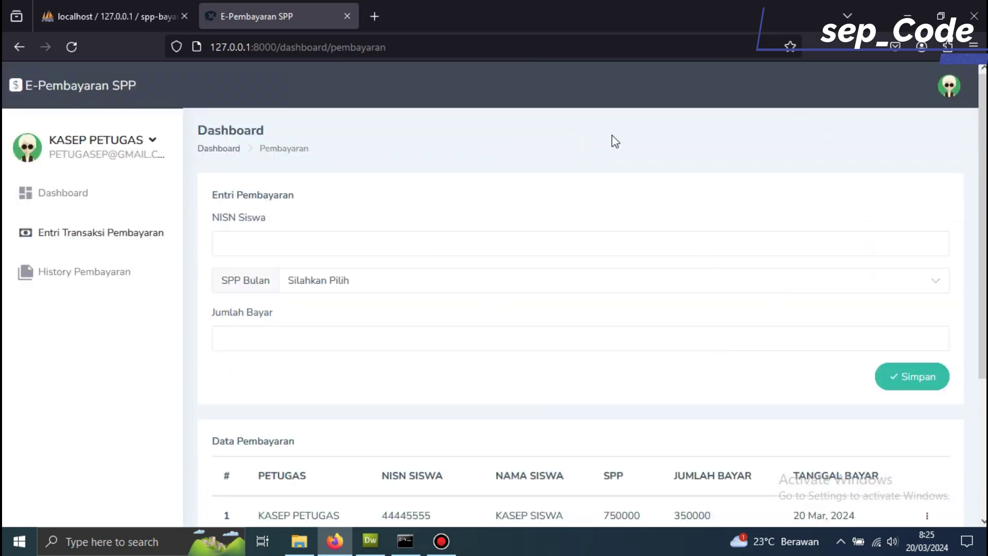
# - Log out of the officer account and go to the student login page
pyautogui.click(149, 149)
pyautogui.click(98, 191)
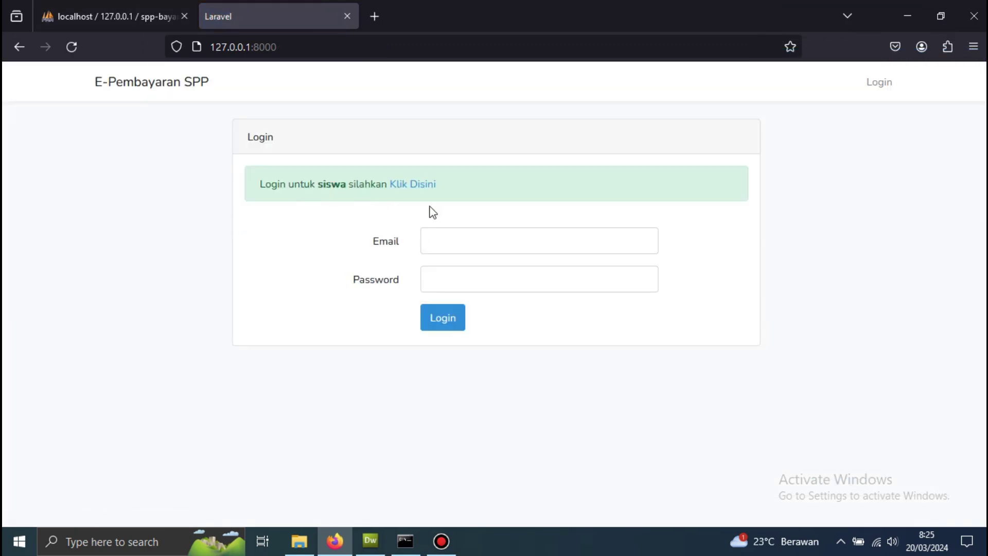
pyautogui.click(415, 186)
# - Sign in as the student with their NISN and full name
pyautogui.click(447, 247)
pyautogui.write('4444')
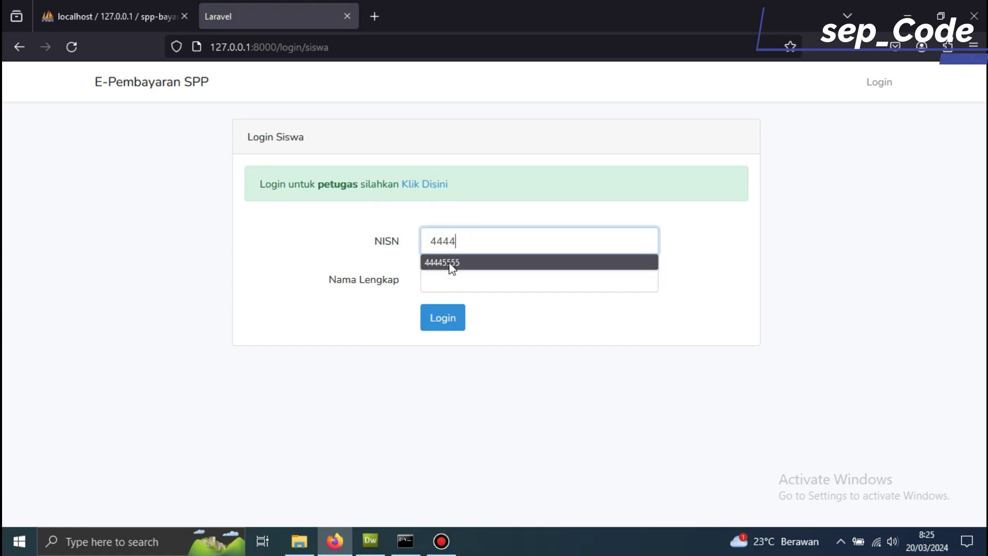
pyautogui.click(446, 262)
pyautogui.click(435, 278)
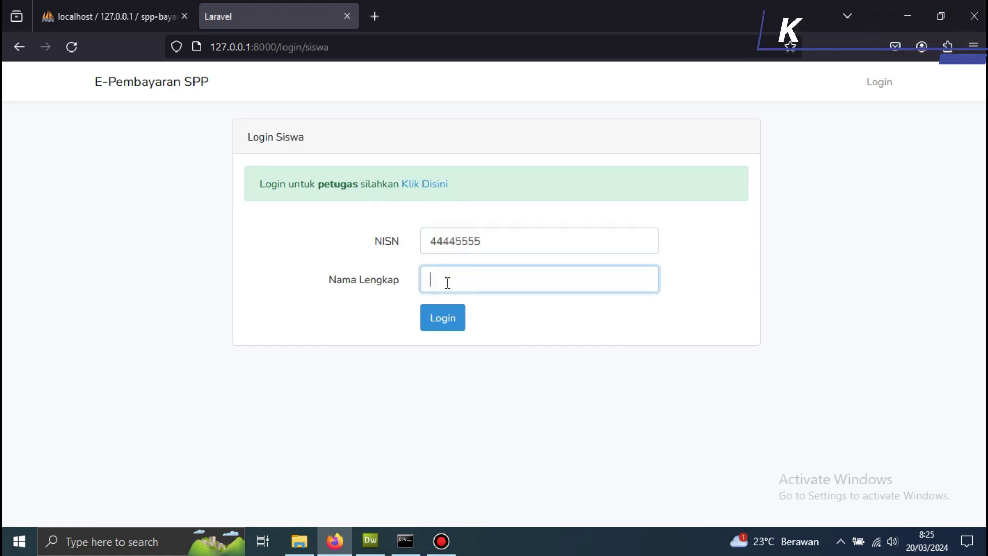
pyautogui.write('kase')
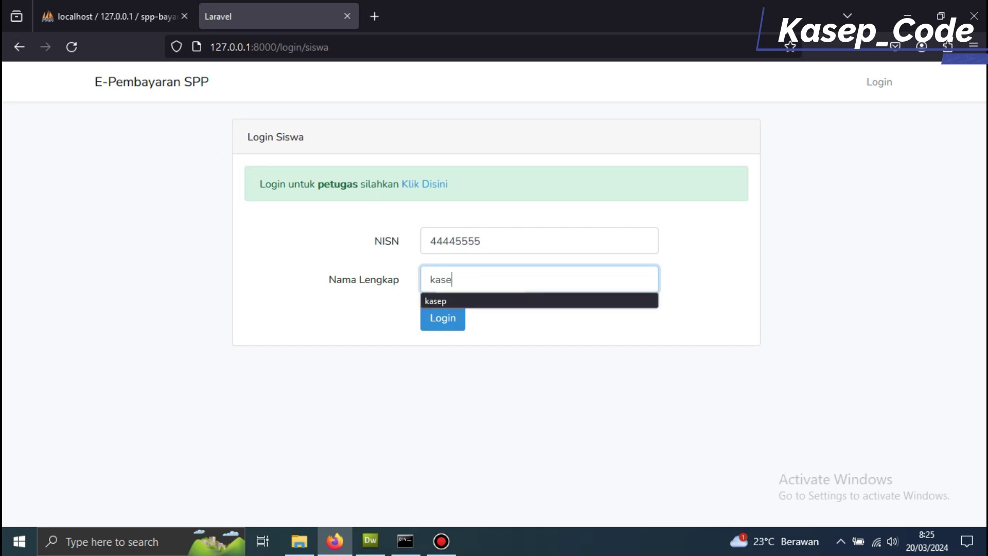
pyautogui.write('p siswa')
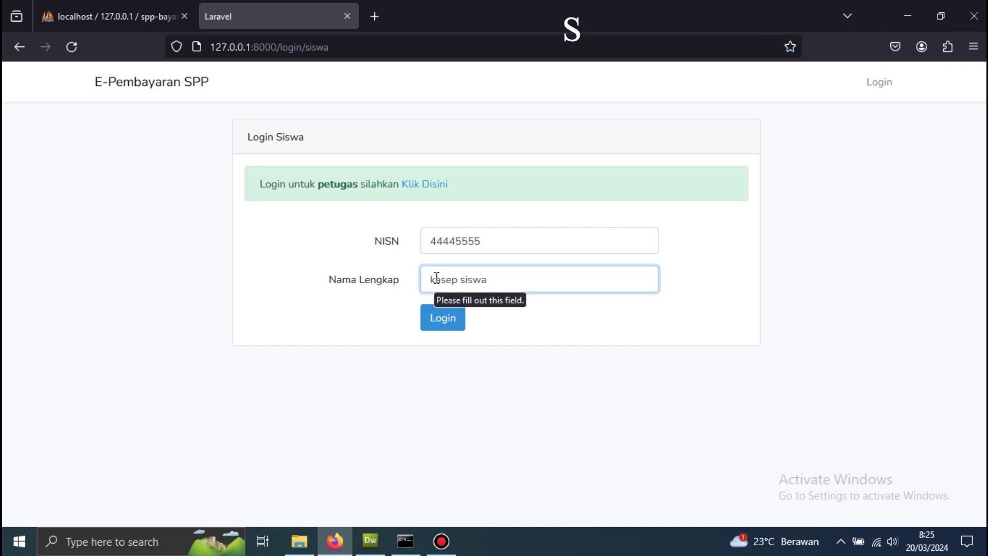
pyautogui.click(437, 321)
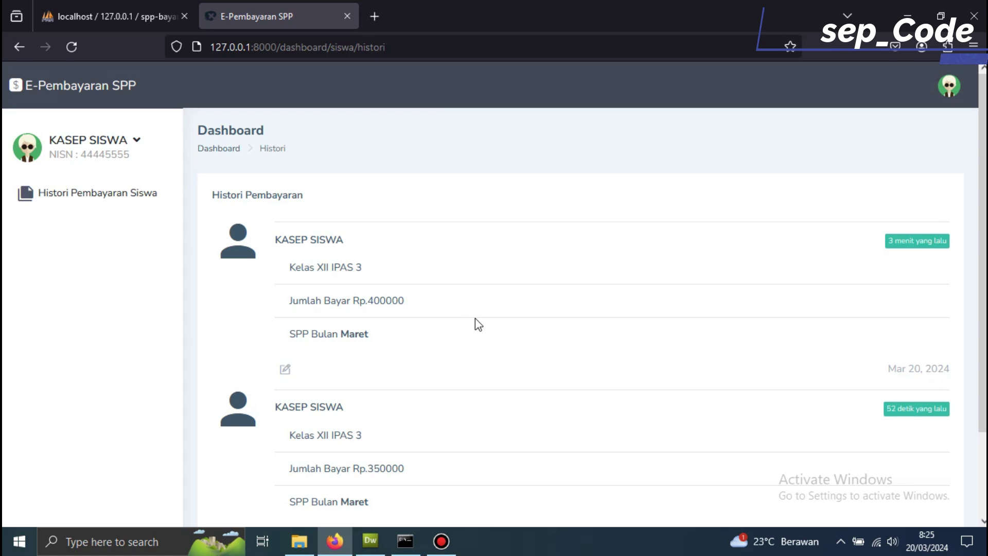
pyautogui.scroll(-2, 475, 319)
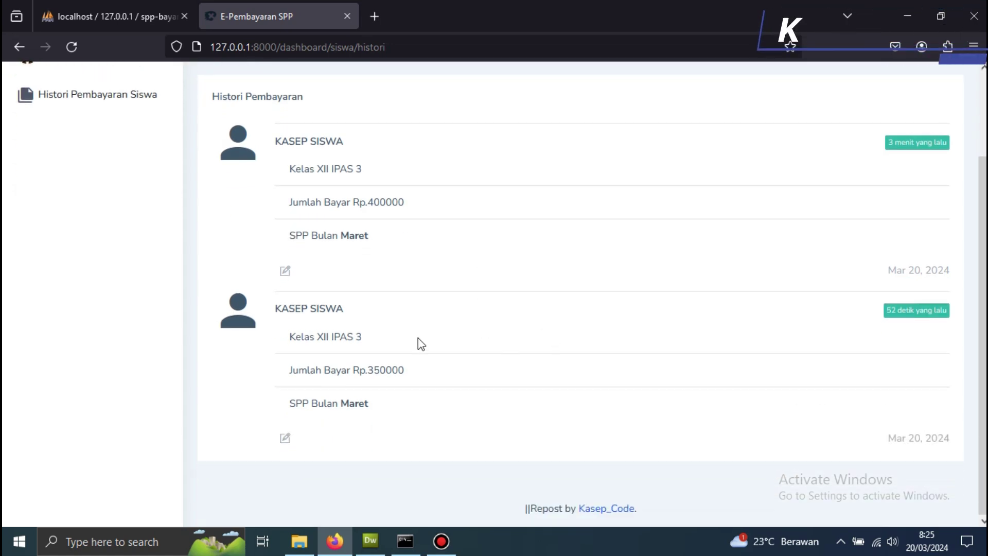
pyautogui.scroll(2, 360, 334)
pyautogui.click(285, 345)
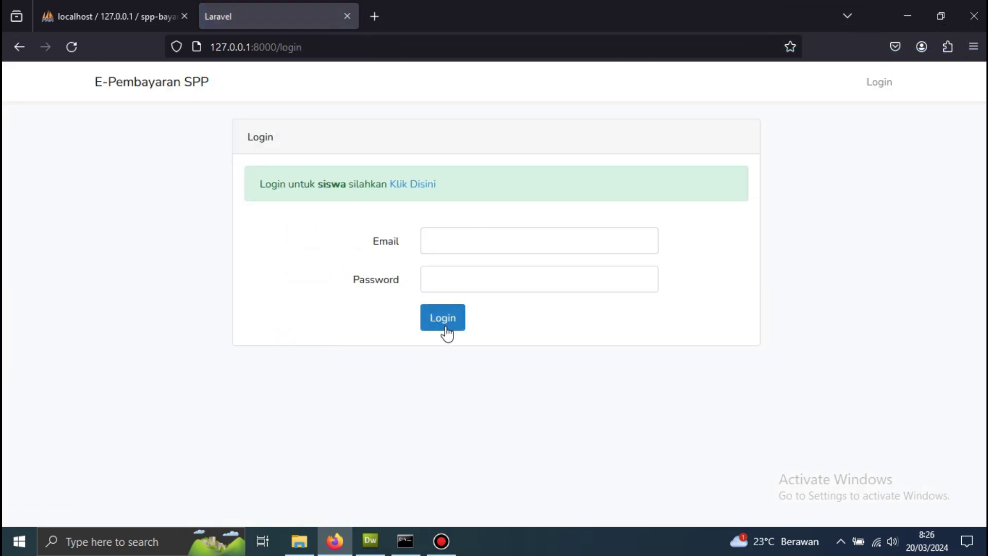
pyautogui.click(410, 185)
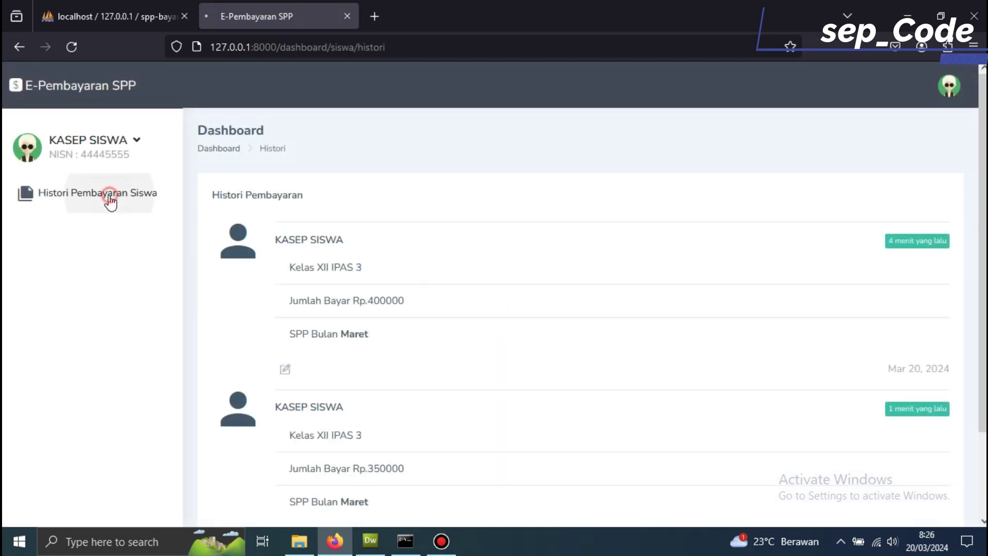
pyautogui.click(112, 199)
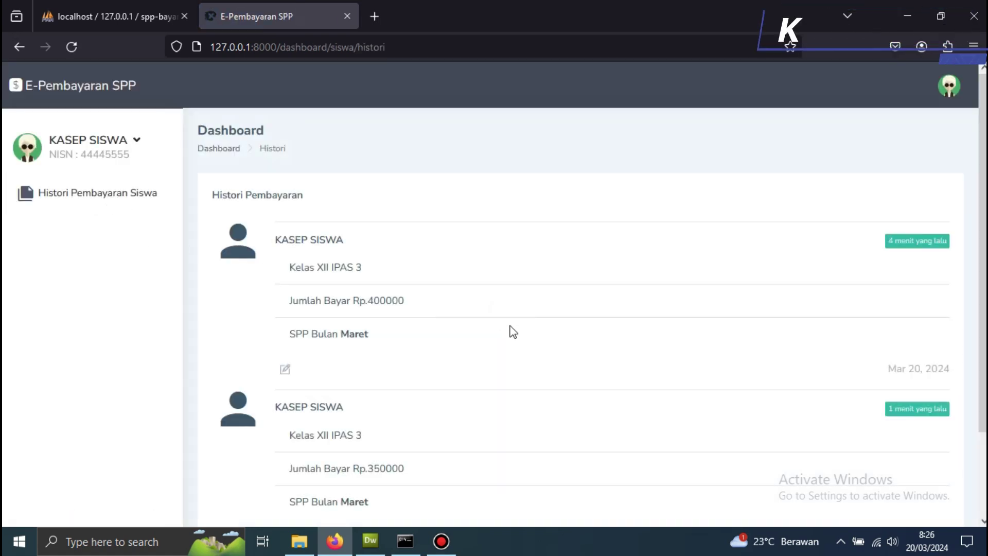
pyautogui.scroll(-3, 515, 332)
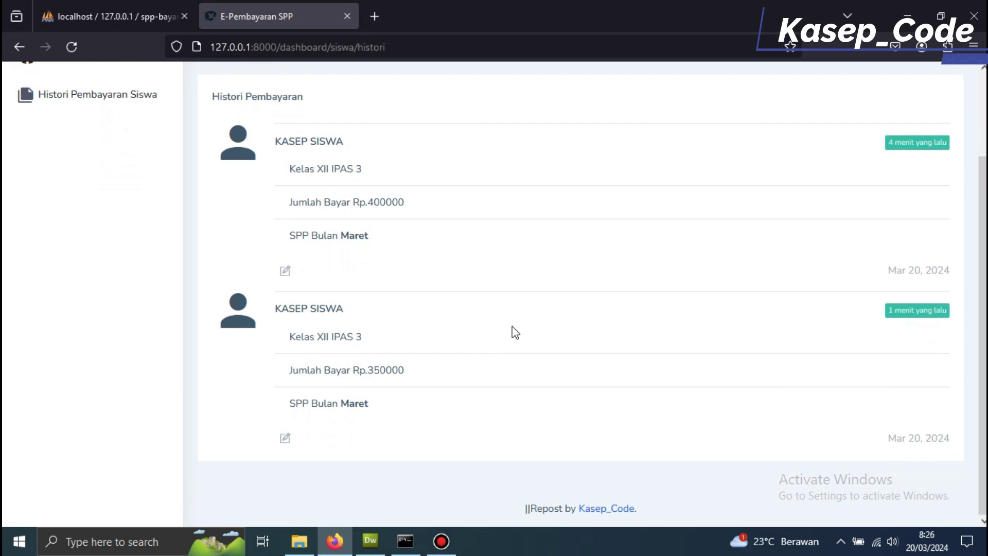
pyautogui.scroll(3, 515, 332)
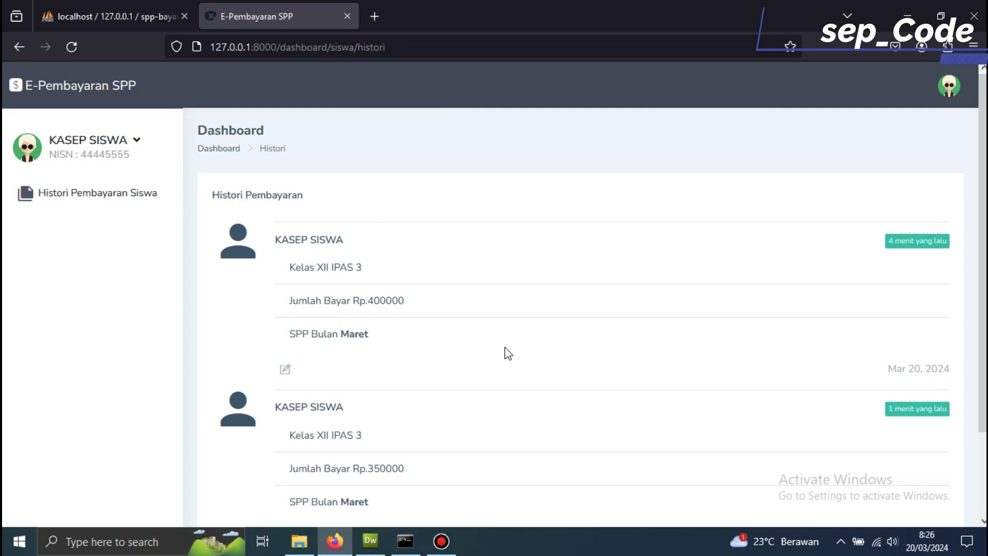
pyautogui.scroll(-3, 510, 355)
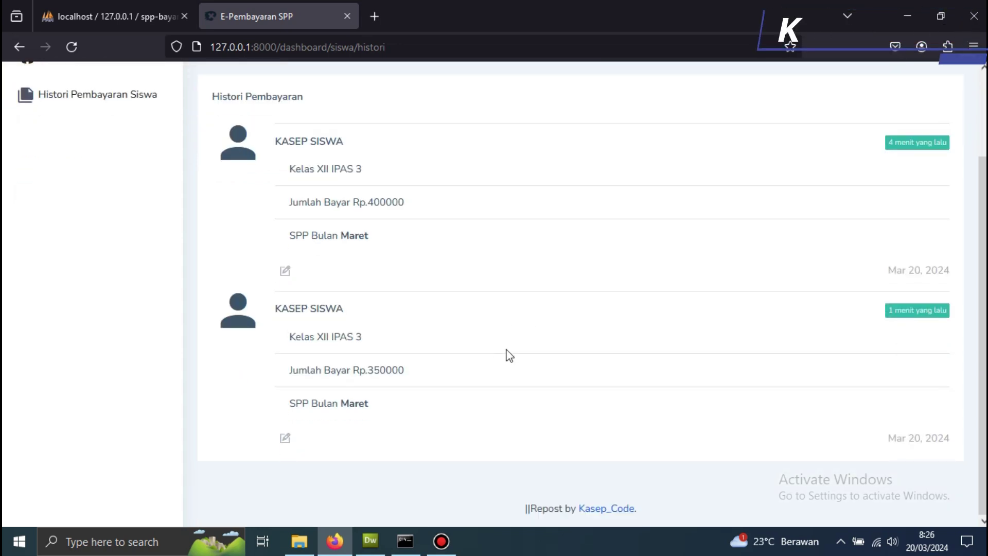
pyautogui.scroll(3, 510, 355)
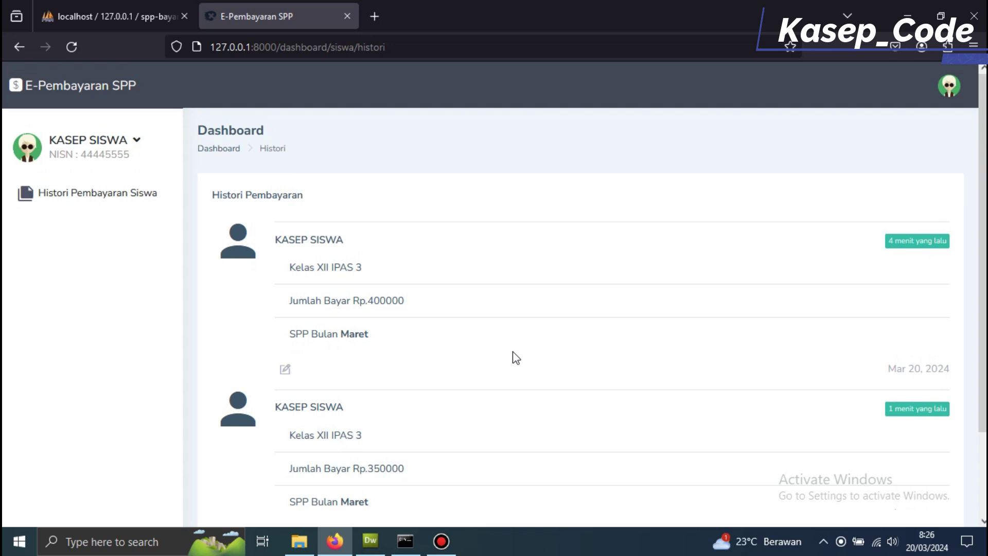
pyautogui.scroll(-2, 515, 357)
pyautogui.scroll(2, 512, 356)
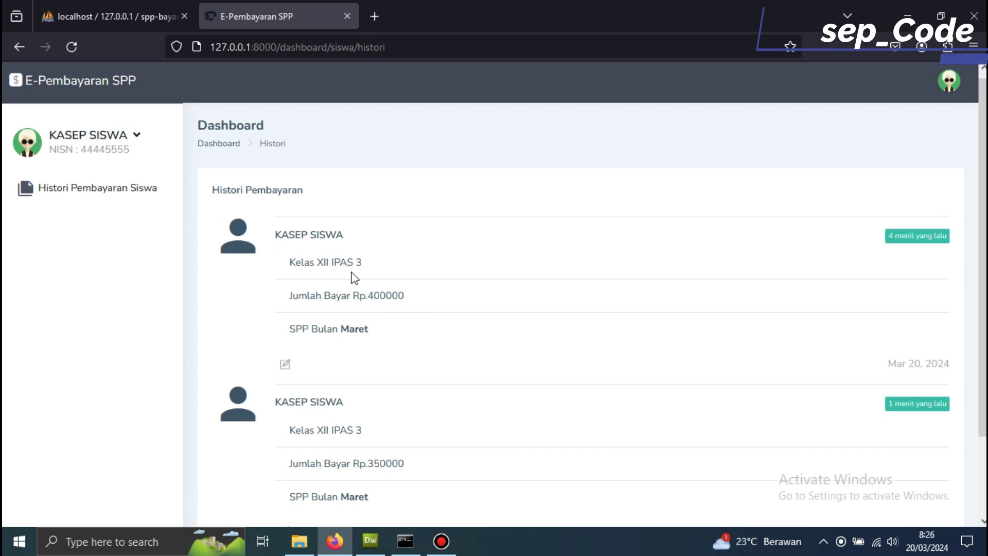
pyautogui.scroll(-2, 352, 276)
pyautogui.scroll(2, 366, 276)
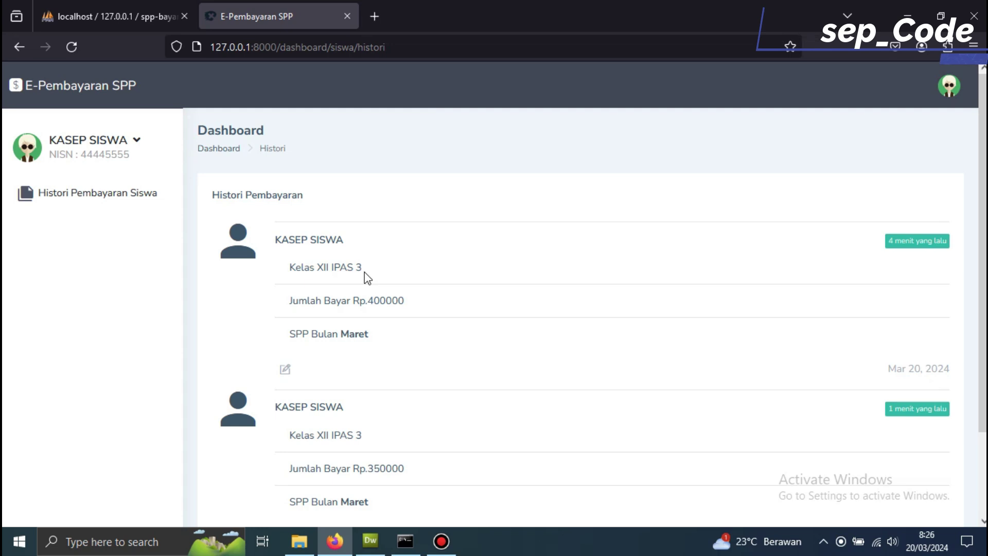
# - Refresh the student's payment history, log the student out, and open the login page
pyautogui.click(137, 196)
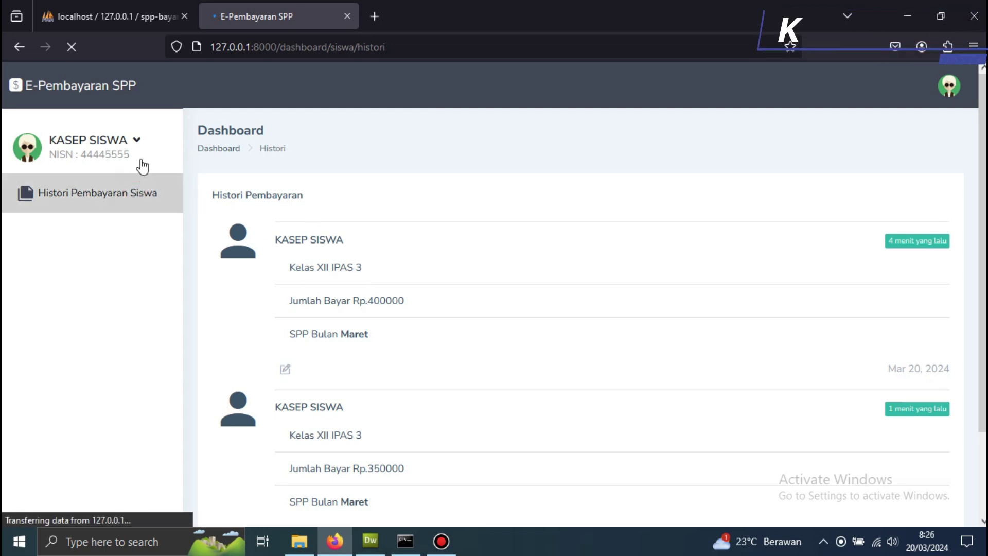
pyautogui.click(128, 150)
pyautogui.click(95, 184)
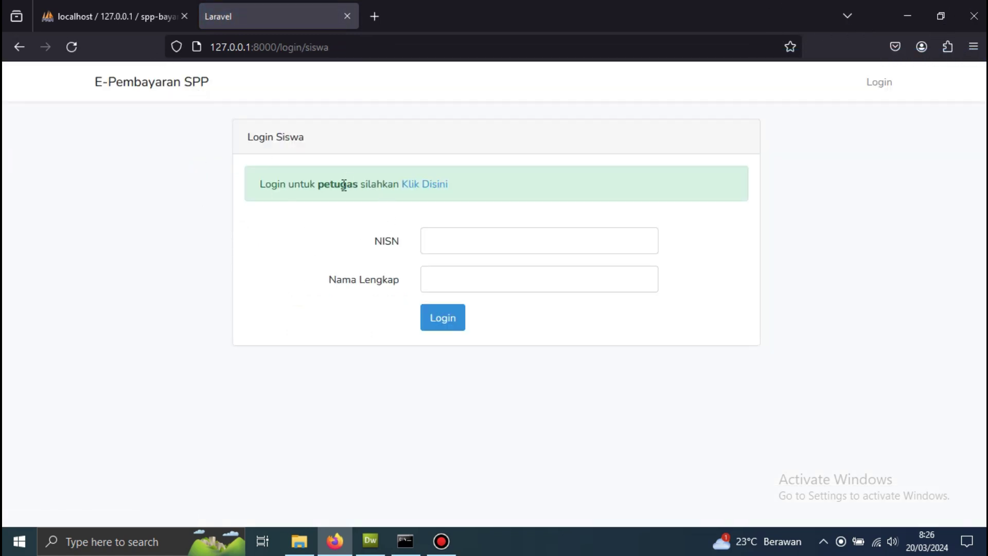
pyautogui.click(416, 193)
# - Sign in as admin using the e-mail copied from phpMyAdmin's users table, declining password saving
pyautogui.click(156, 18)
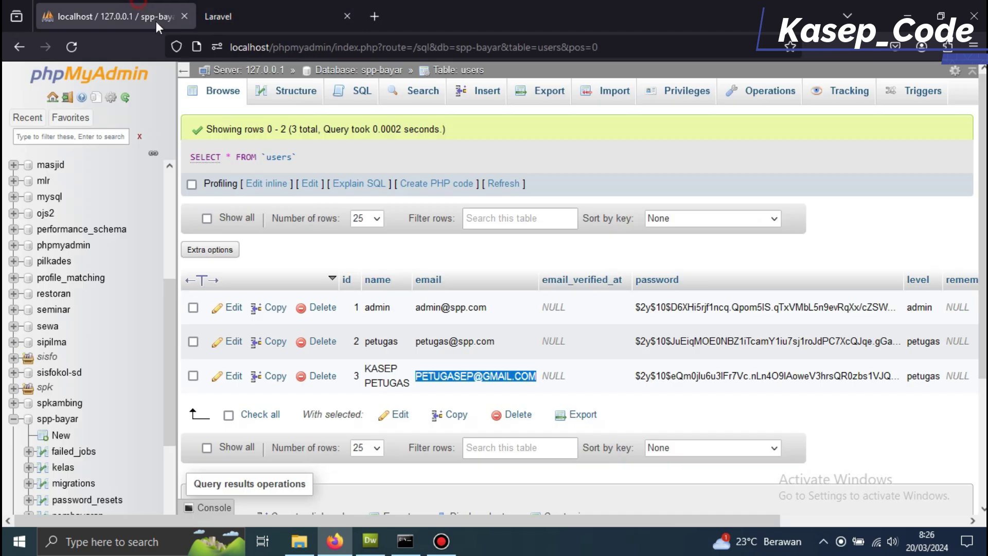
pyautogui.moveTo(493, 311); pyautogui.dragTo(419, 315)
pyautogui.hotkey('ctrl', 'c')
pyautogui.click(278, 16)
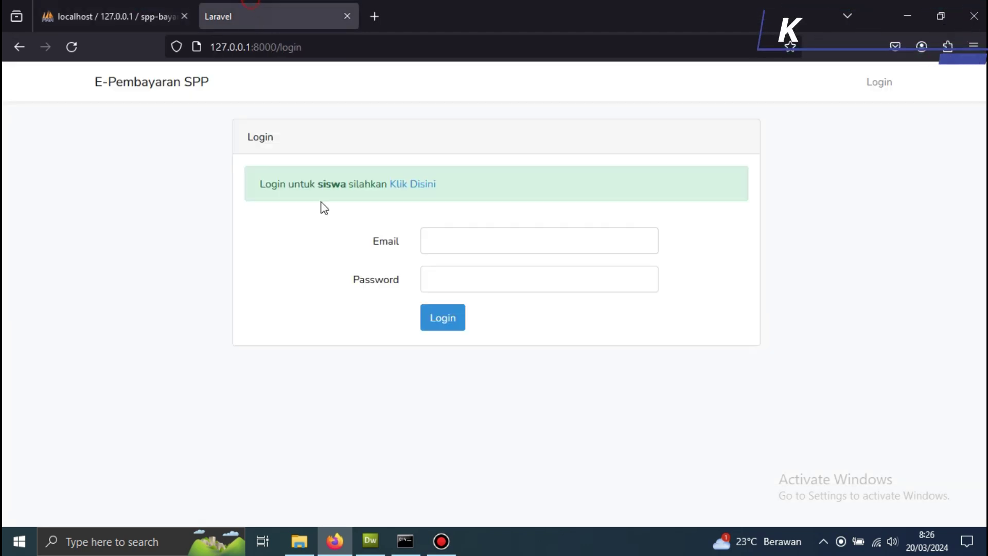
pyautogui.click(441, 242)
pyautogui.hotkey('ctrl', 'v')
pyautogui.press('Escape')
pyautogui.click(475, 279)
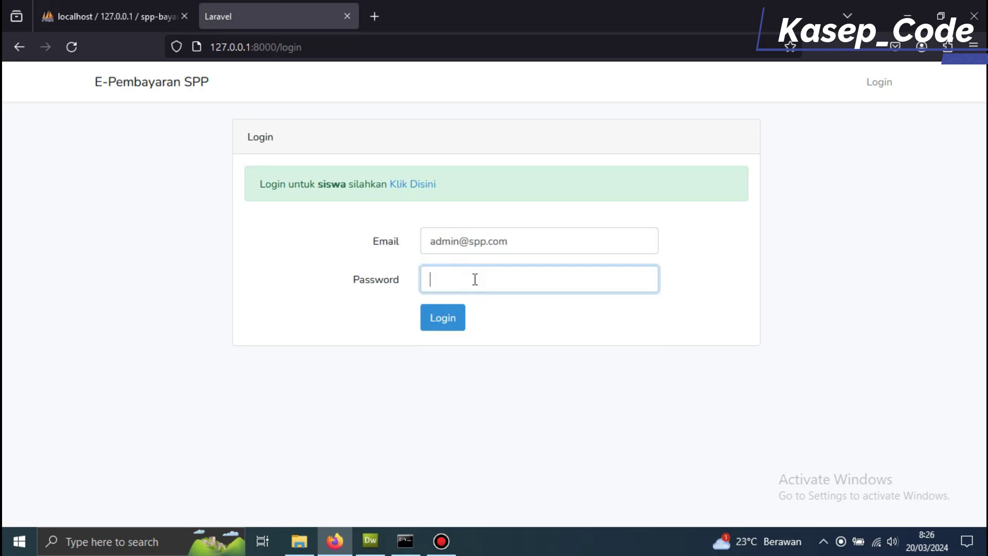
pyautogui.click(458, 323)
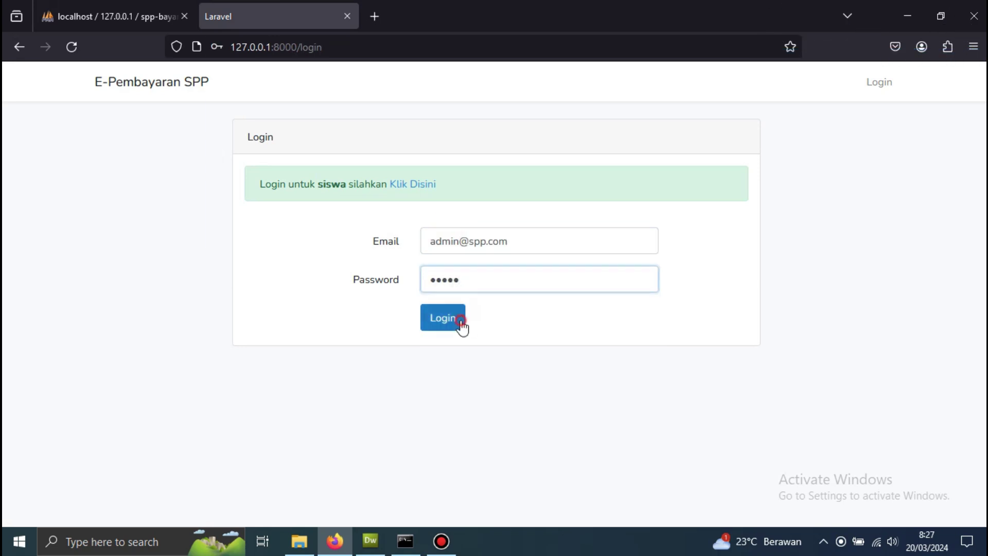
pyautogui.click(419, 228)
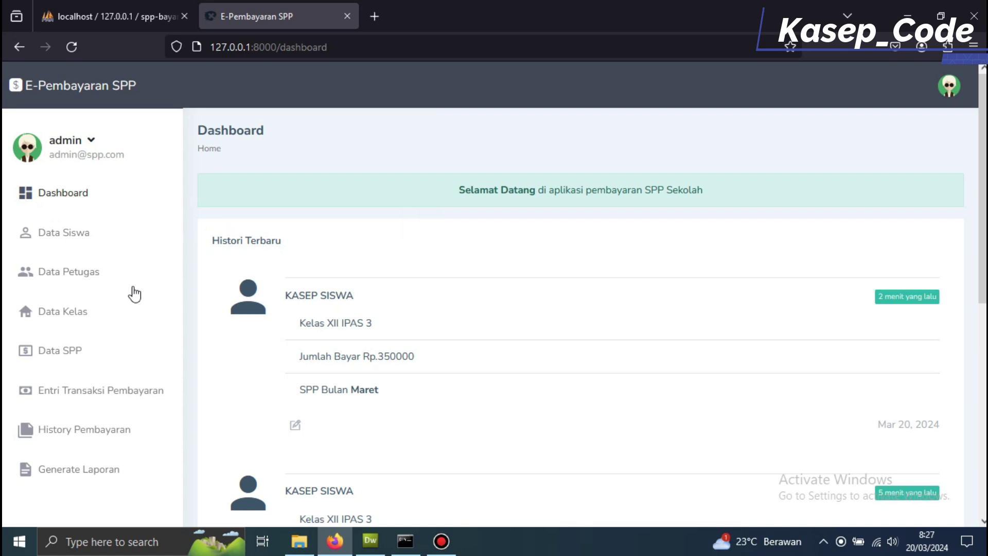
# - Browse Data Siswa, Data Petugas, Entri Transaksi Pembayaran and History Pembayaran, ending on payment entry
pyautogui.click(82, 235)
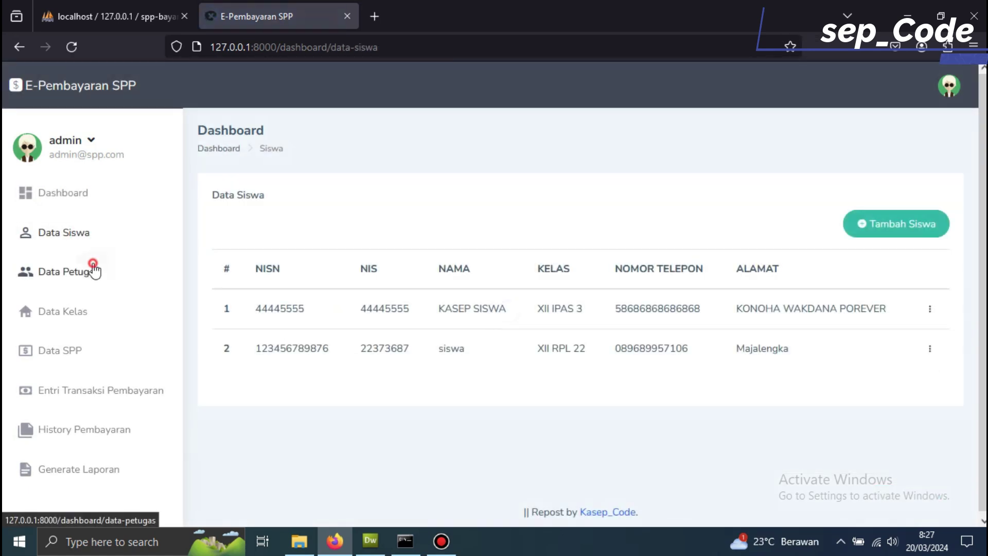
pyautogui.click(93, 267)
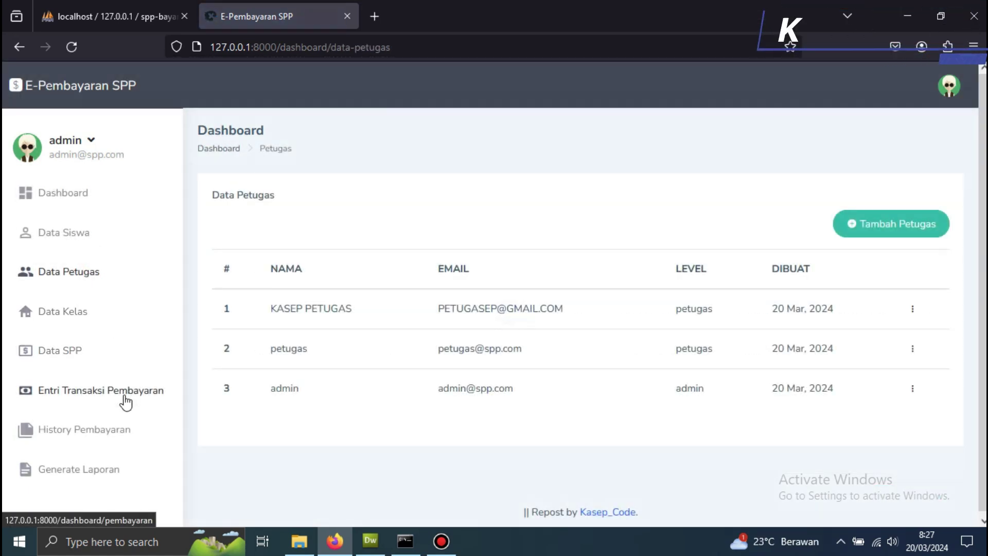
pyautogui.click(124, 397)
pyautogui.scroll(-3, 143, 401)
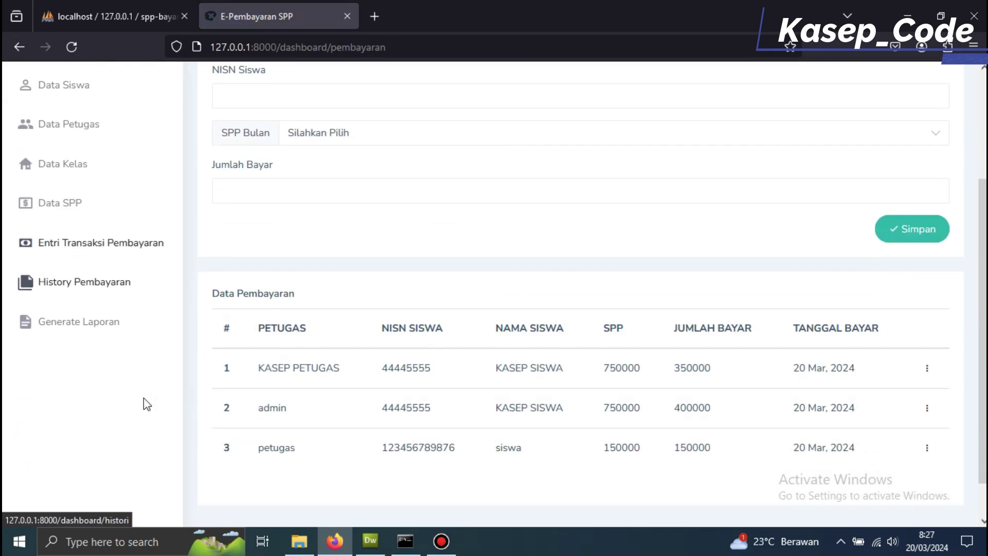
pyautogui.click(104, 241)
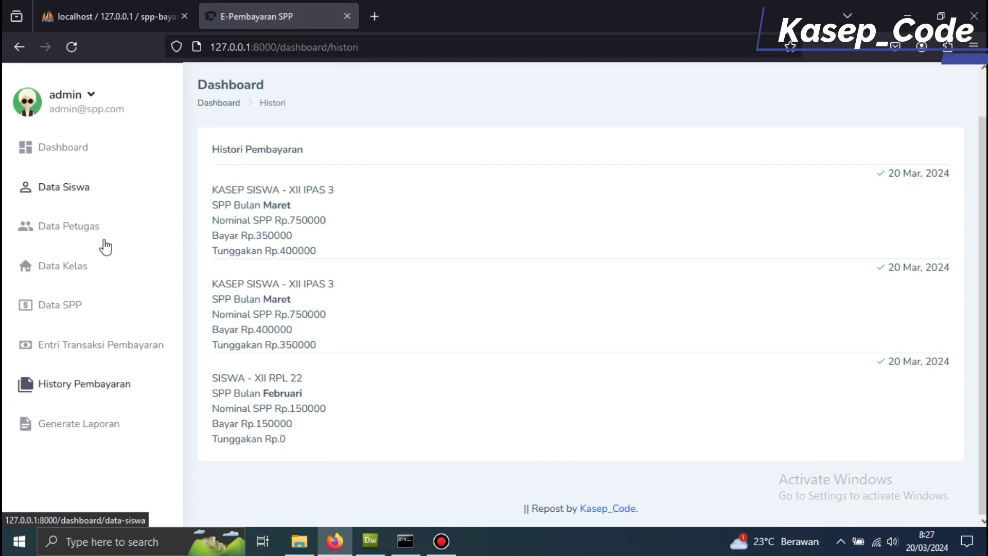
pyautogui.click(99, 354)
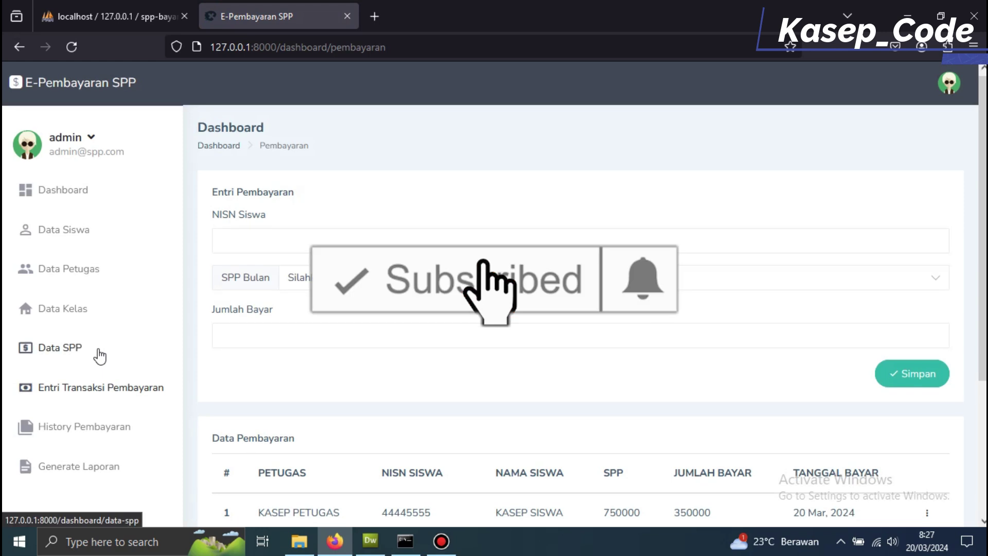
pyautogui.scroll(-4, 99, 354)
pyautogui.scroll(4, 100, 356)
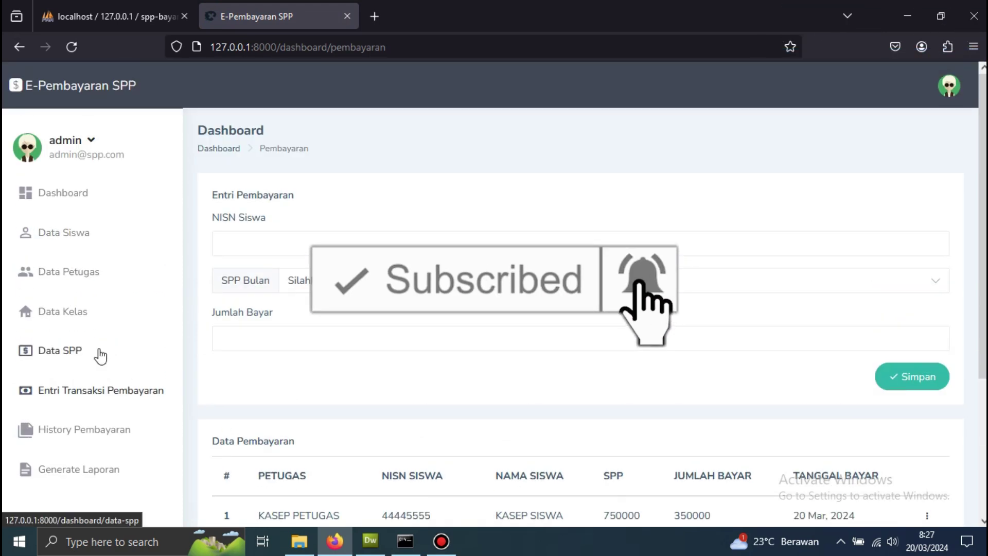